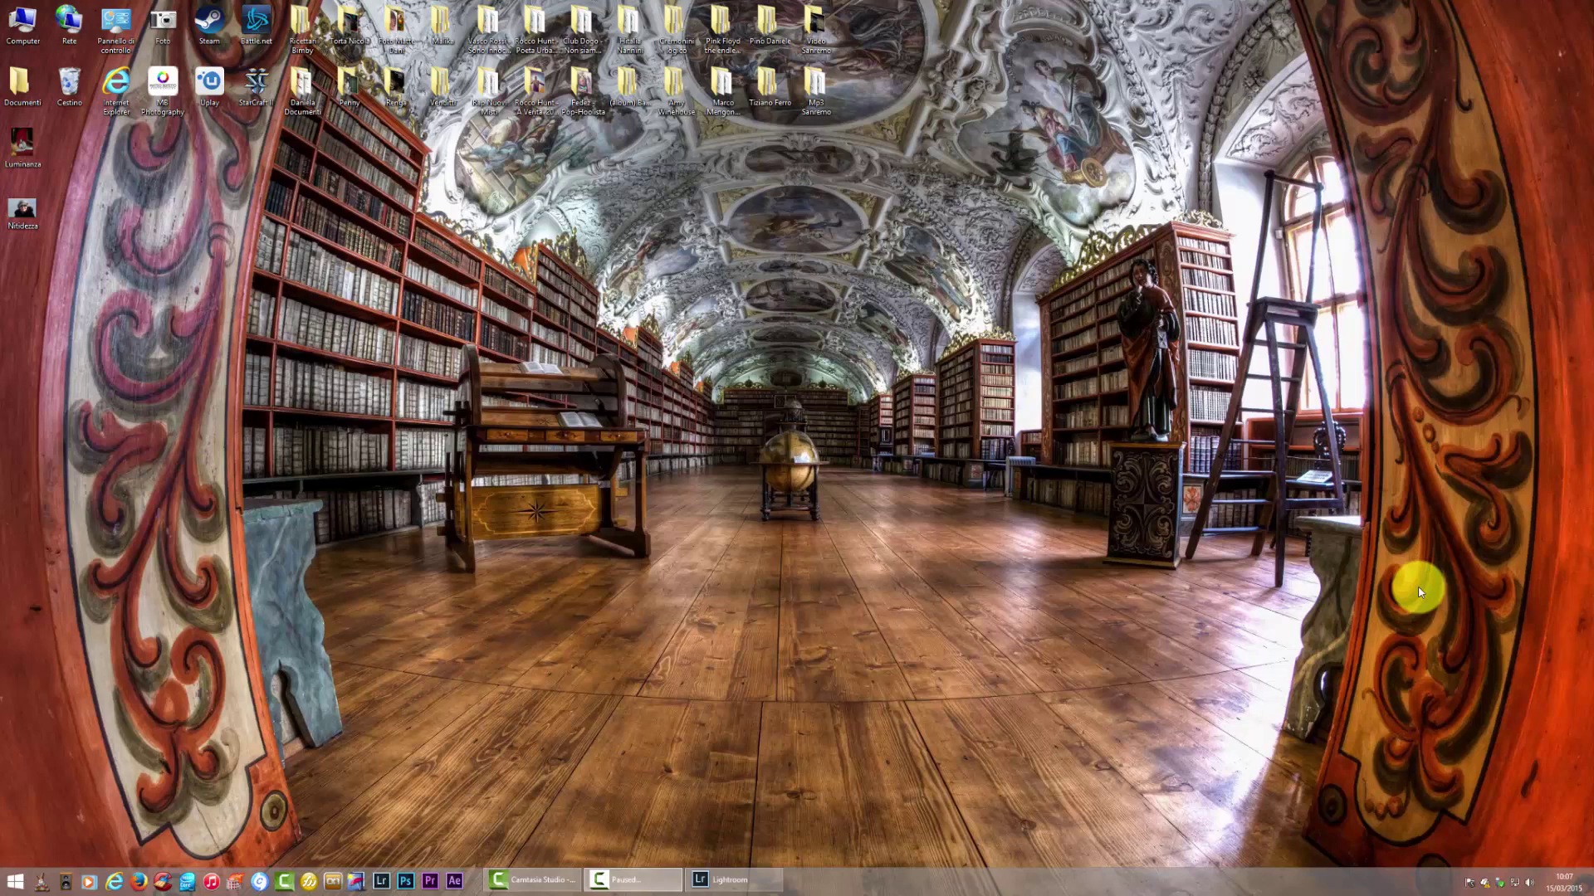
Restore Lightroom and import both Desktop photos, the dog and the knit-hat portrait, into the catalog.
{"action": "left_click", "coordinate": [727, 879]}
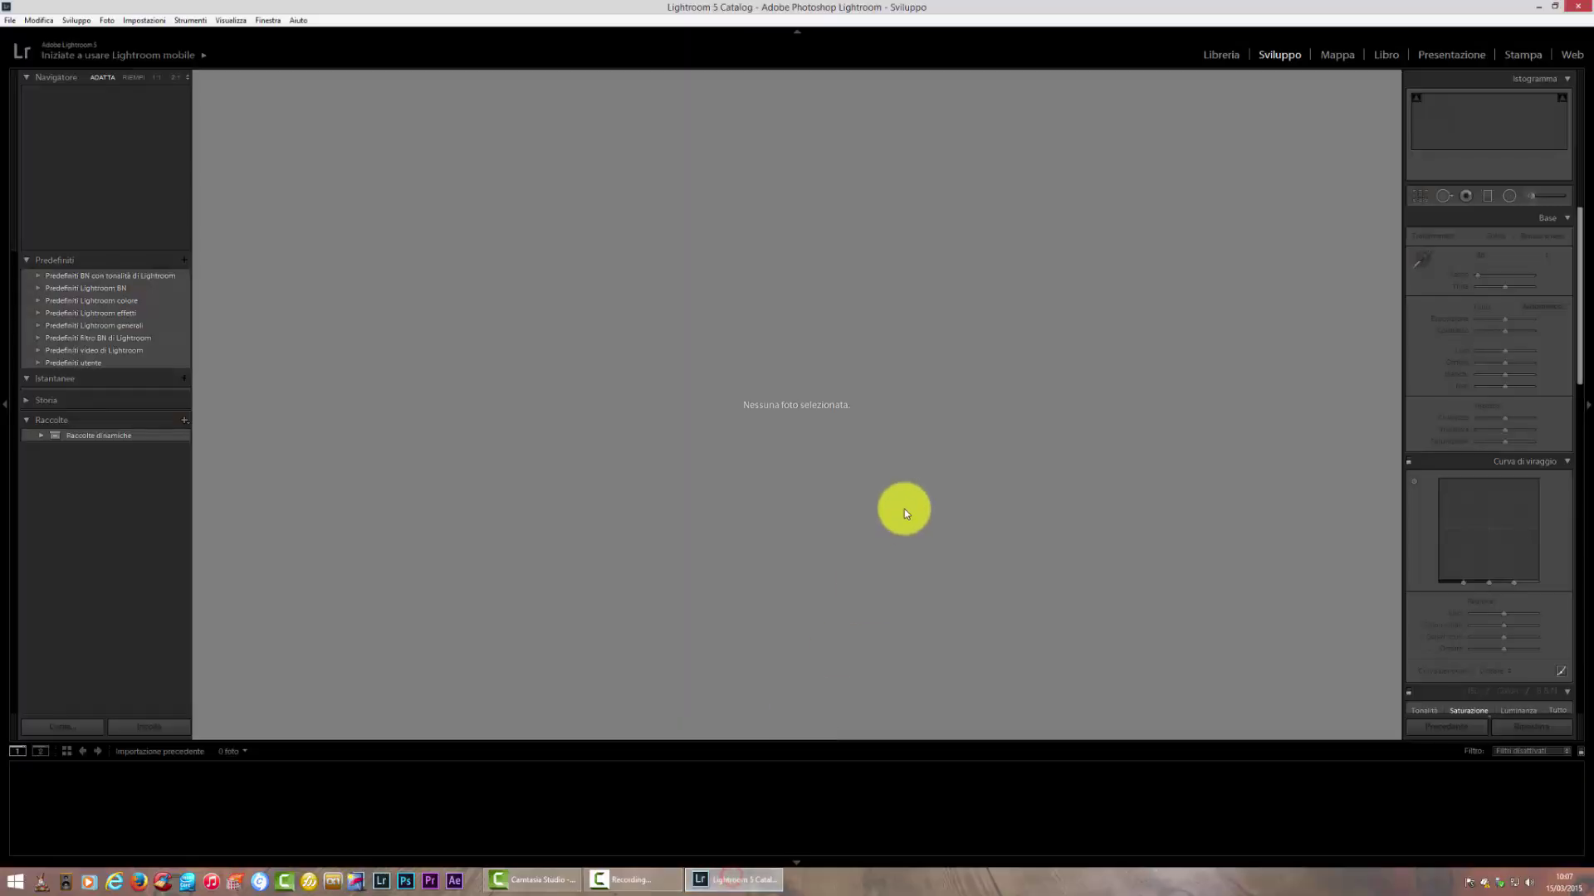
{"action": "left_click", "coordinate": [10, 20]}
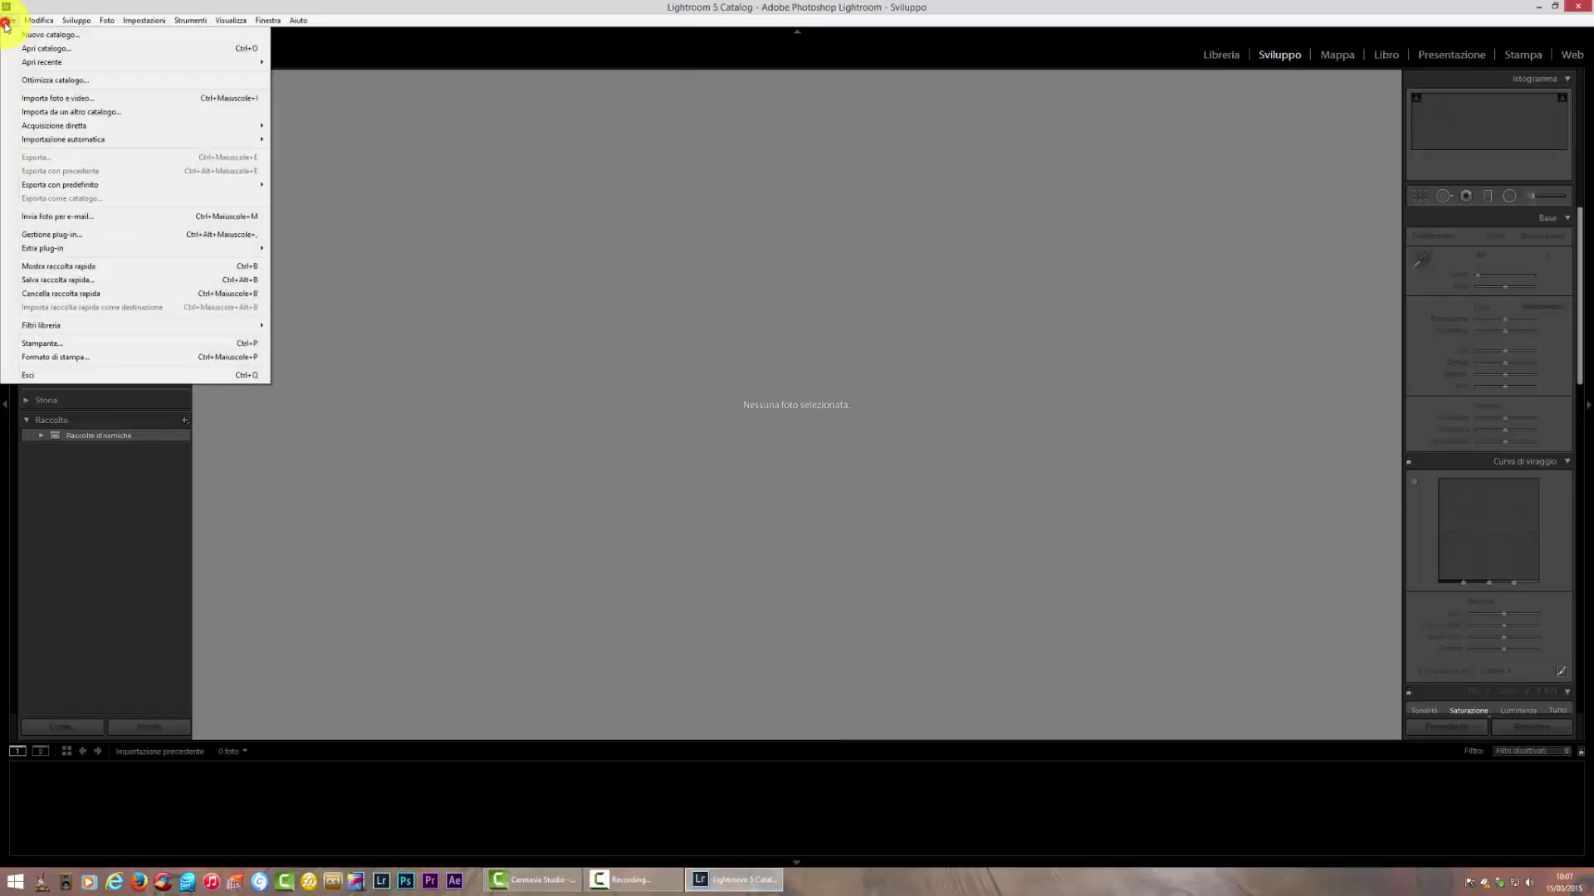
{"action": "left_click", "coordinate": [115, 97]}
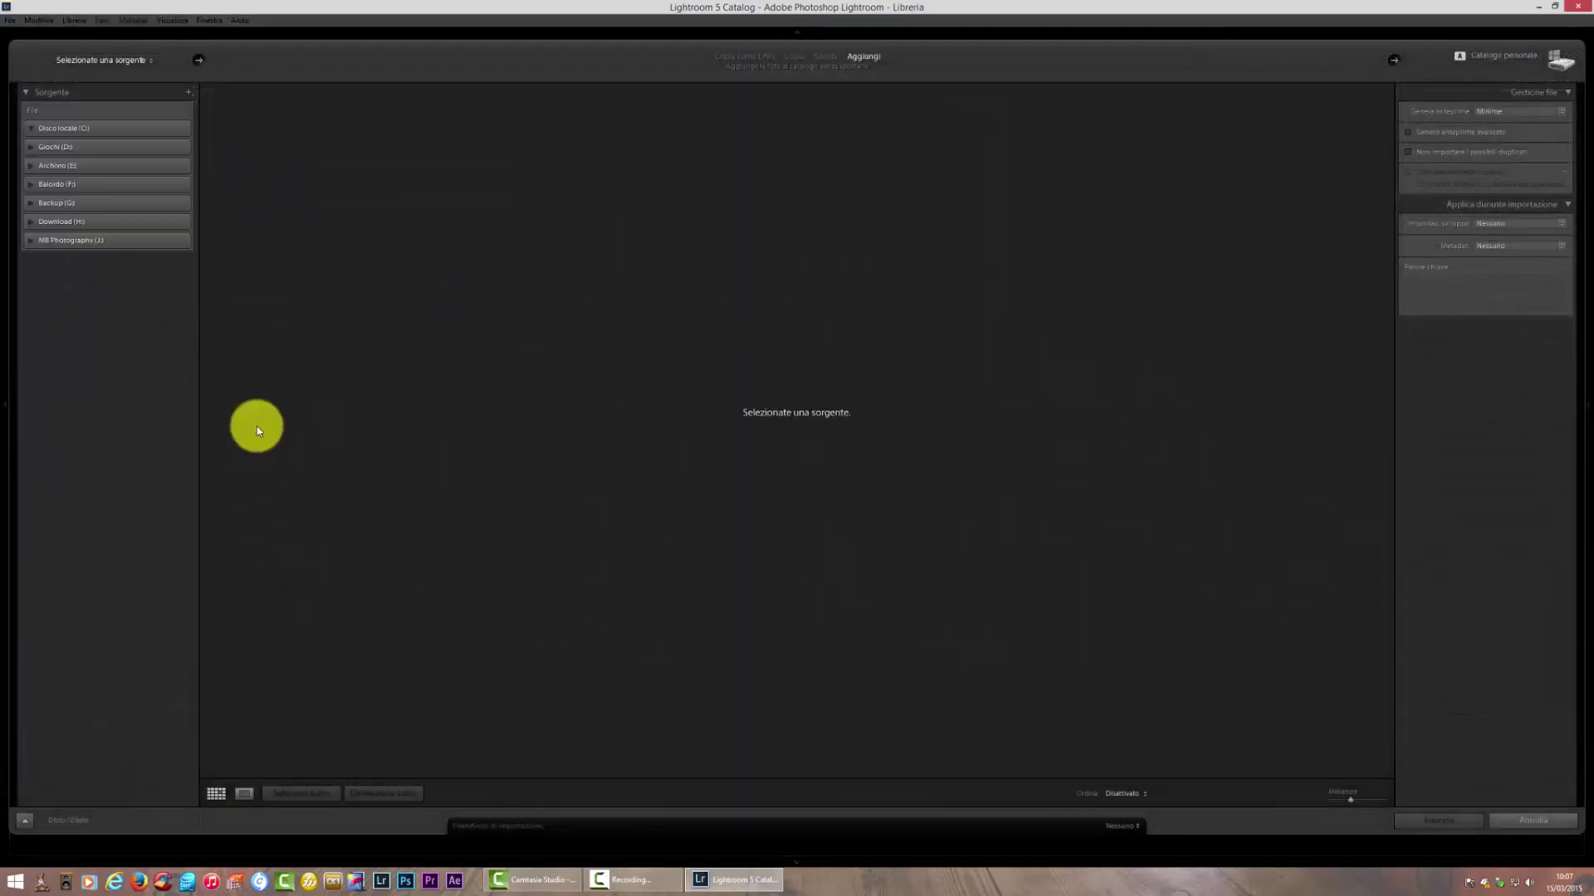
{"action": "left_click", "coordinate": [81, 205]}
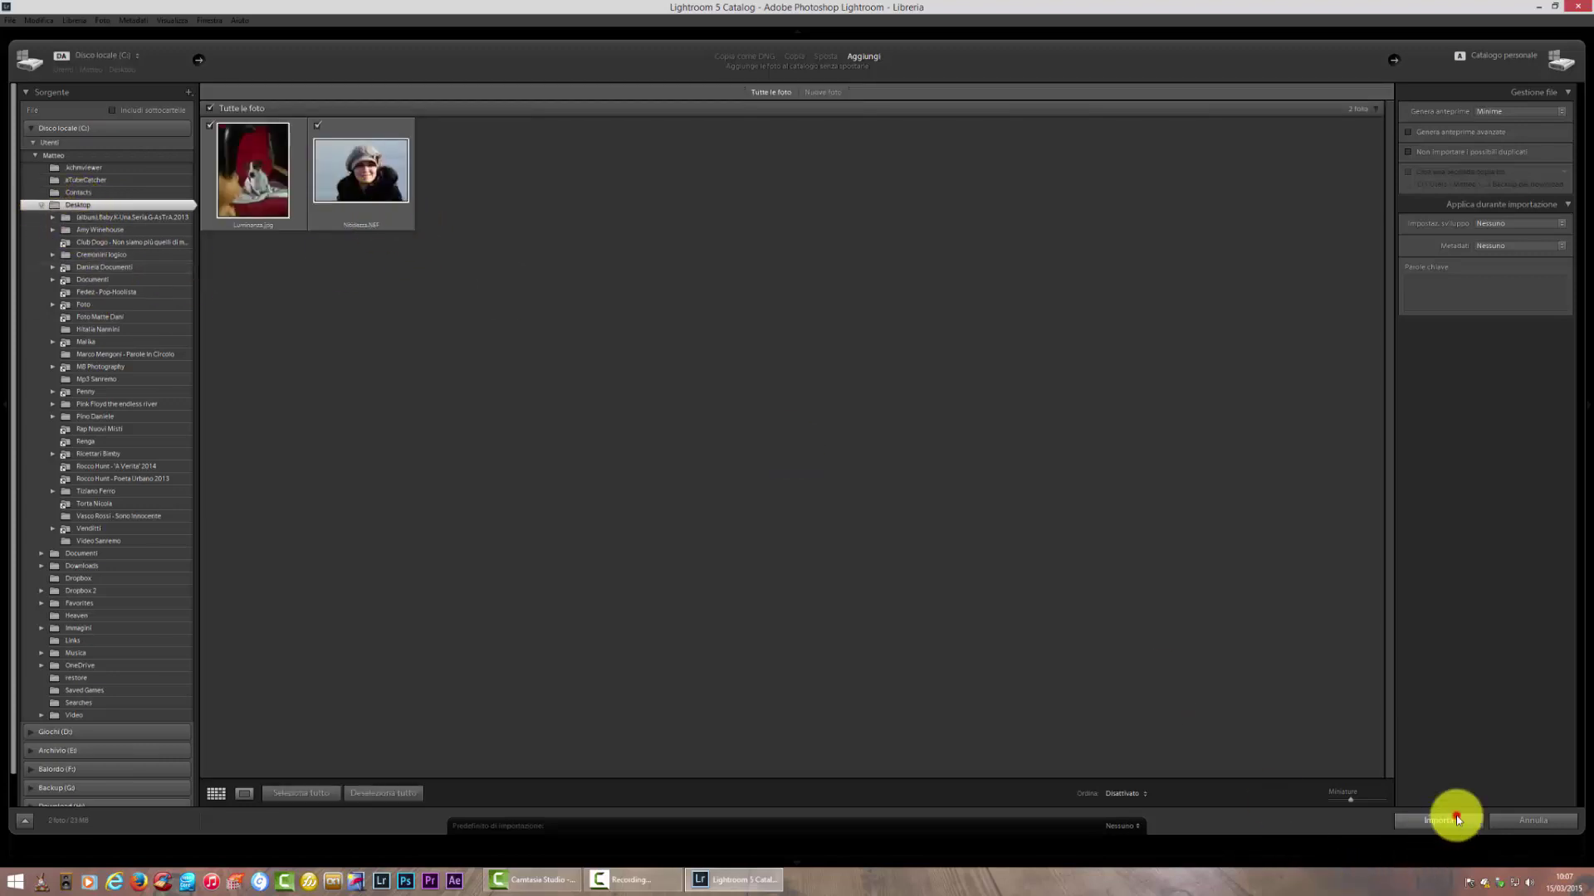
{"action": "left_click", "coordinate": [1449, 820]}
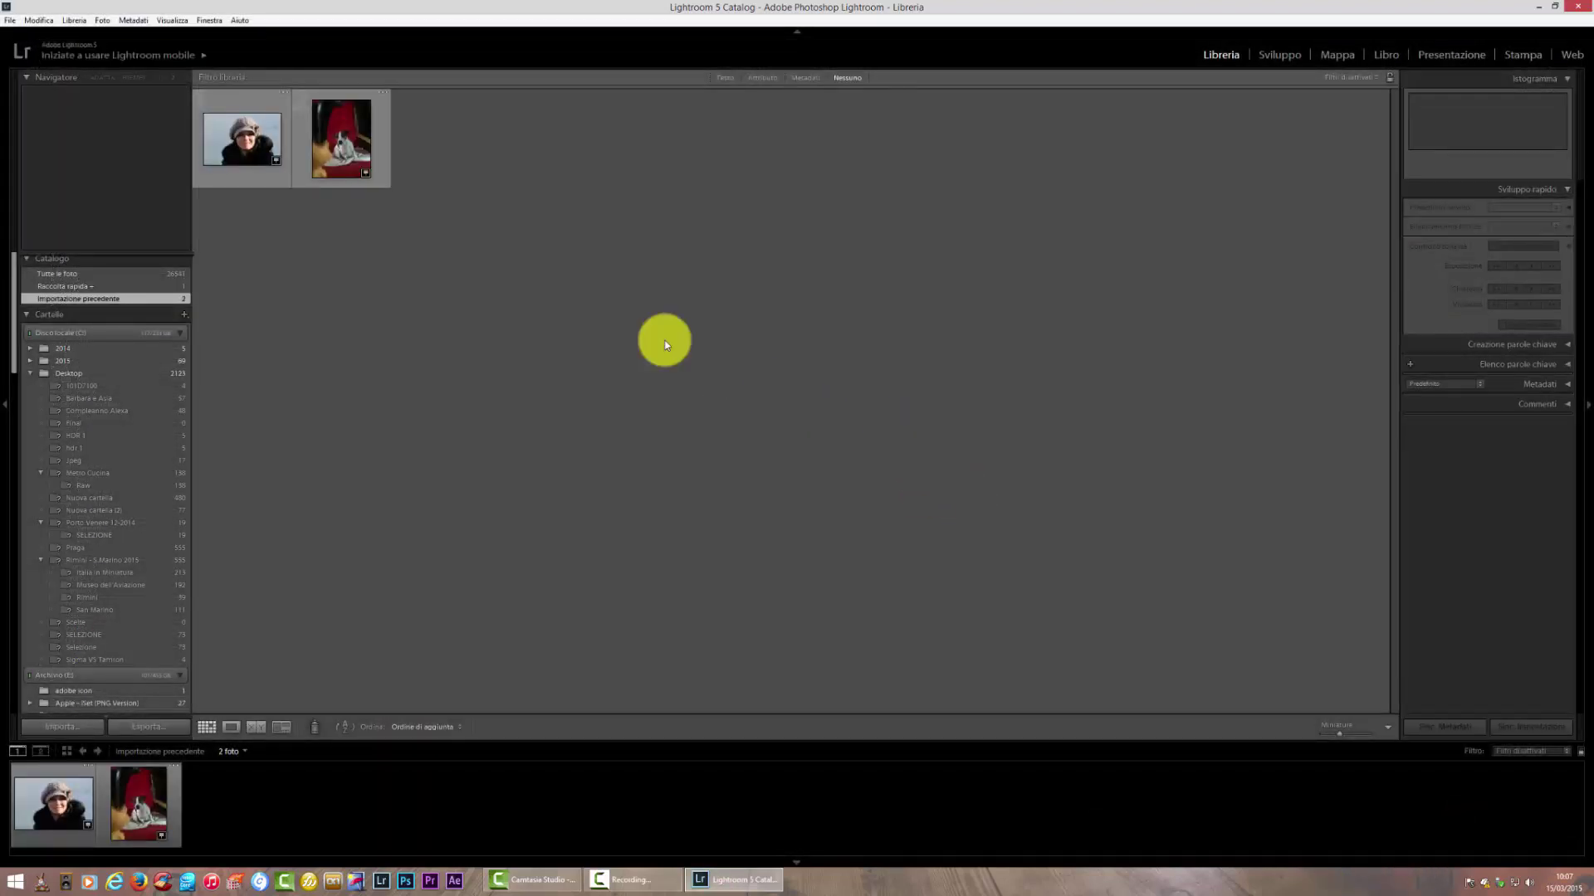
Open the dog photo Luminanza.jpg on its own in Loupe view.
{"action": "double_click", "coordinate": [358, 138]}
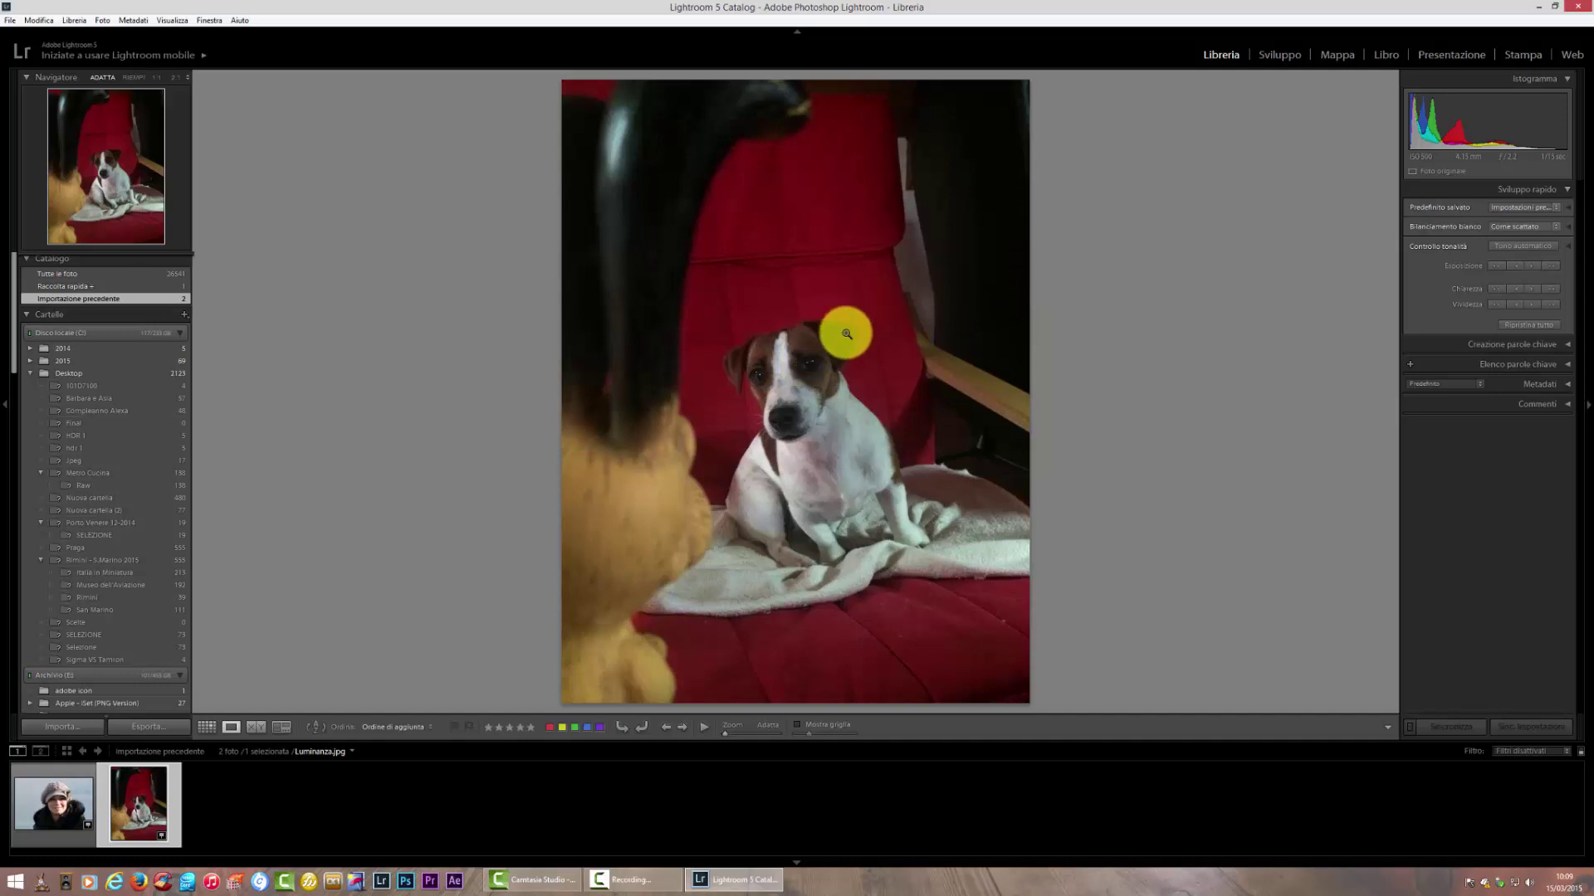
Inspect the dog photo at 1:1 around its head and the red chair, in Library and Develop.
{"action": "left_click", "coordinate": [804, 355]}
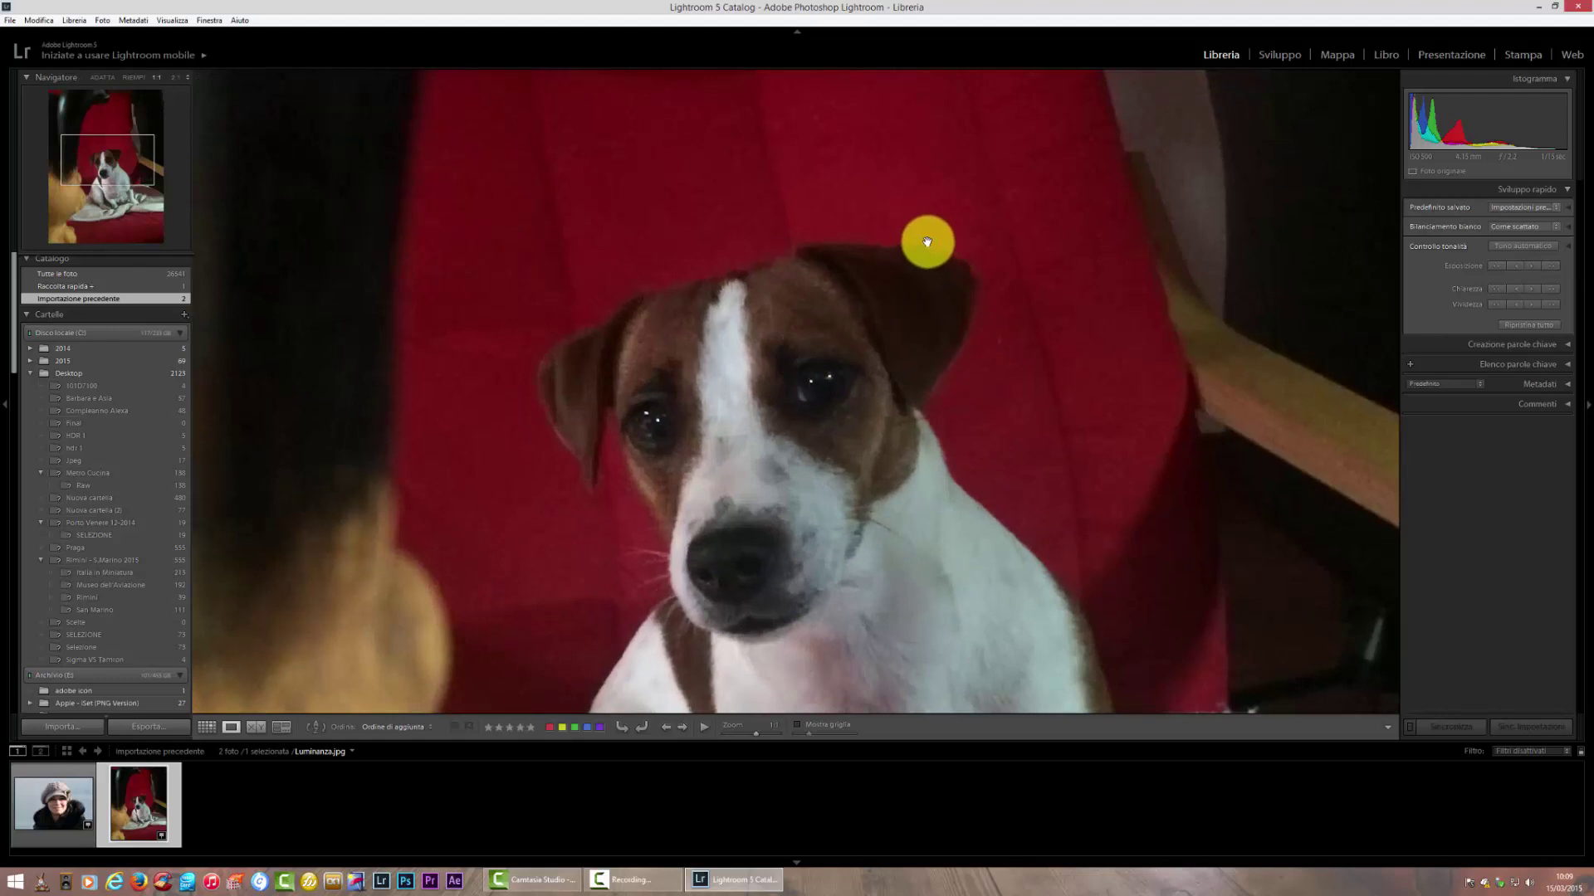
{"action": "left_click_drag", "start_coordinate": [940, 247], "coordinate": [875, 383]}
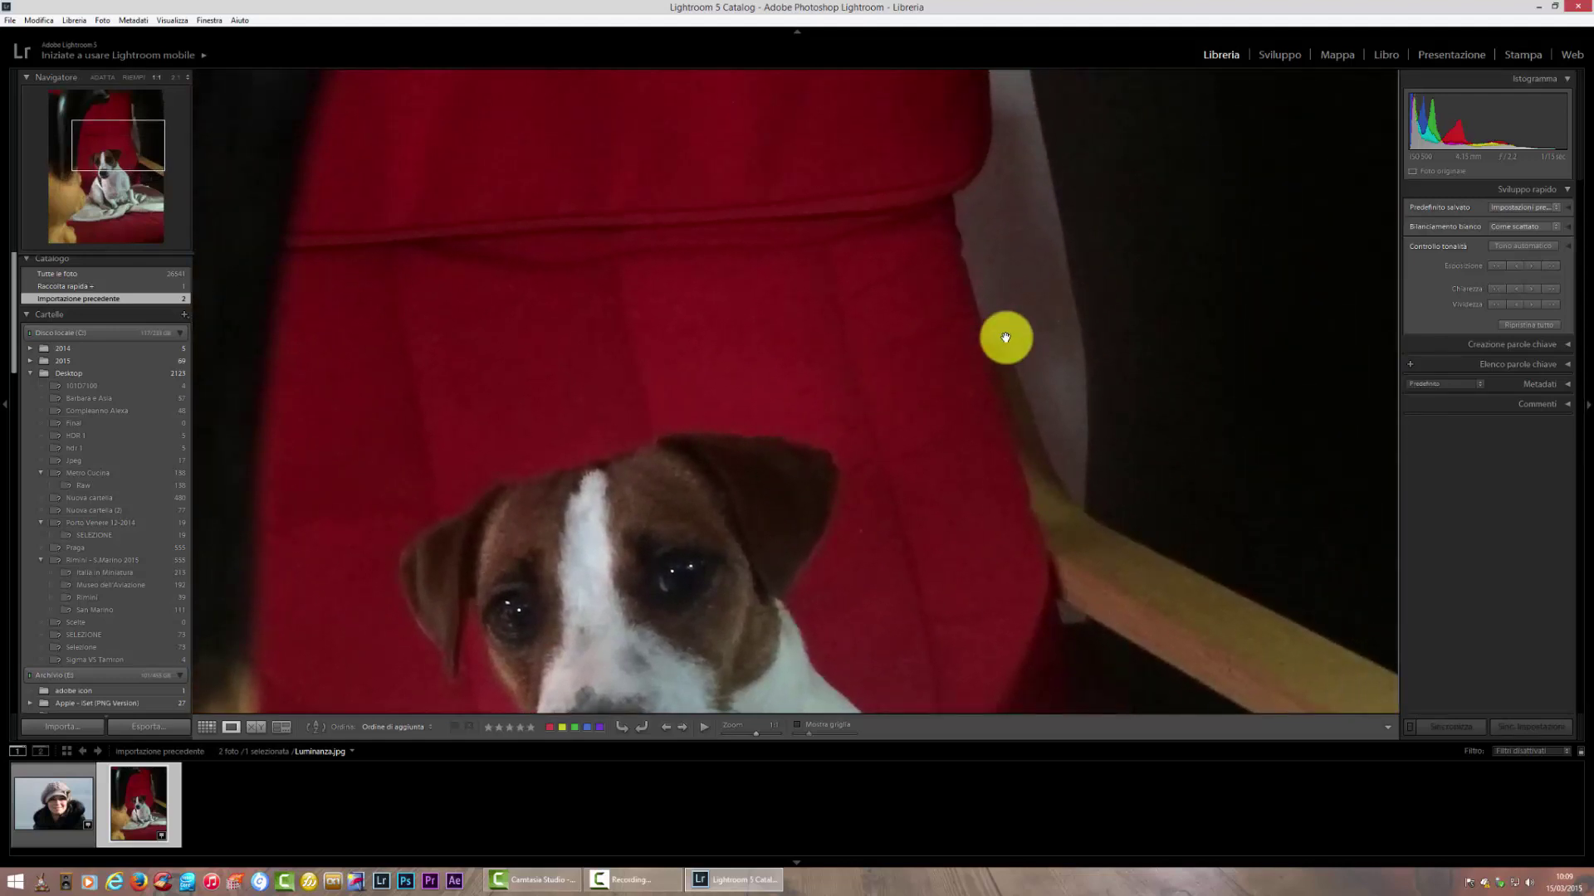
{"action": "left_click_drag", "start_coordinate": [892, 362], "coordinate": [895, 404]}
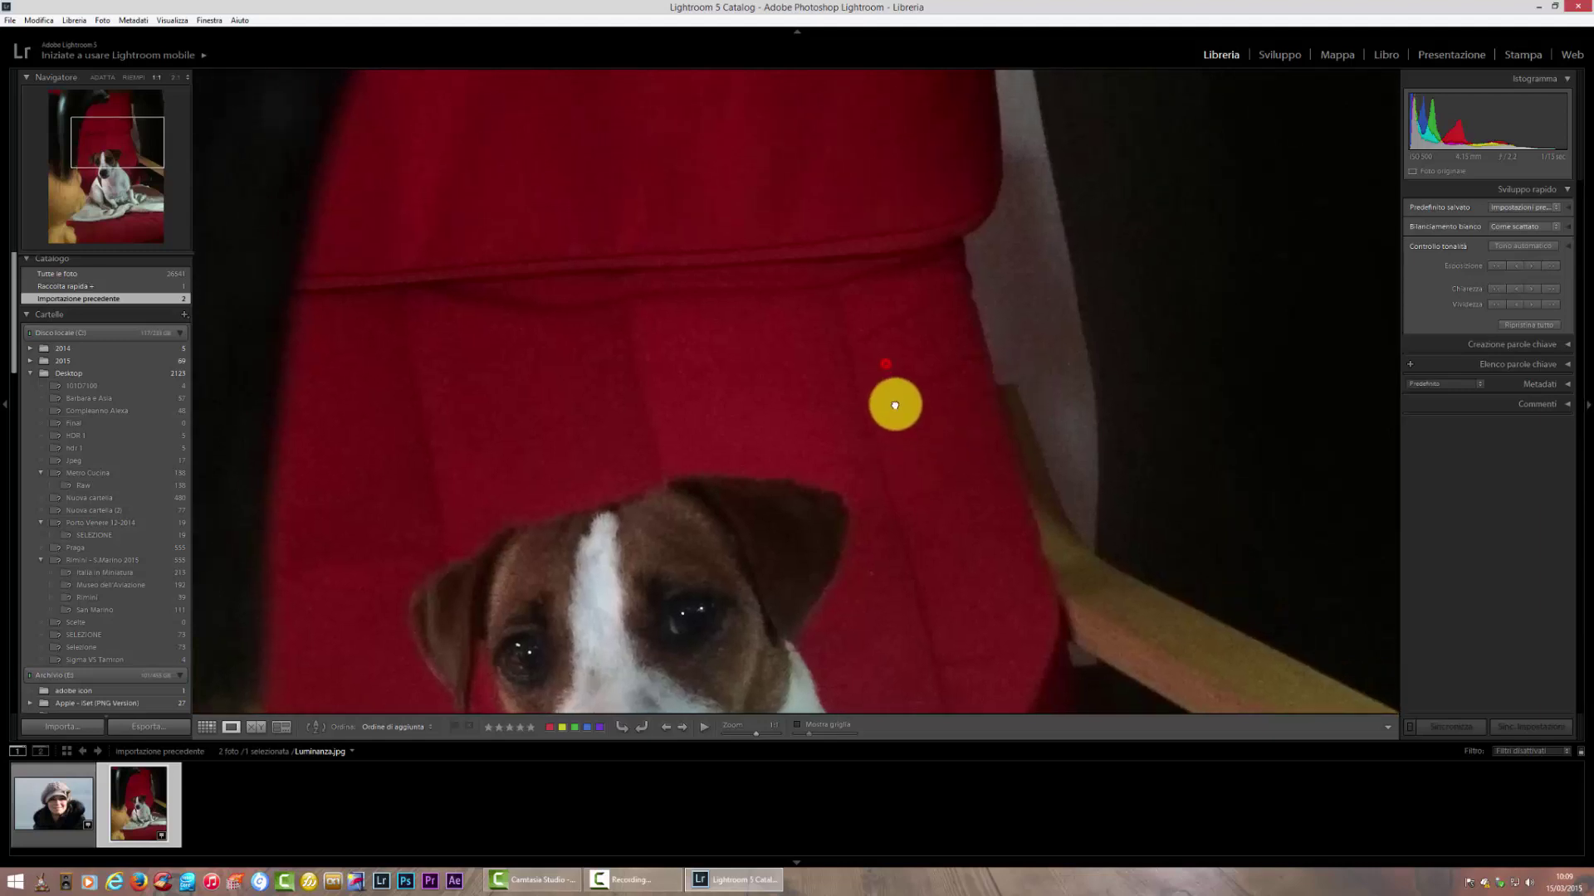
{"action": "left_click", "coordinate": [1289, 58]}
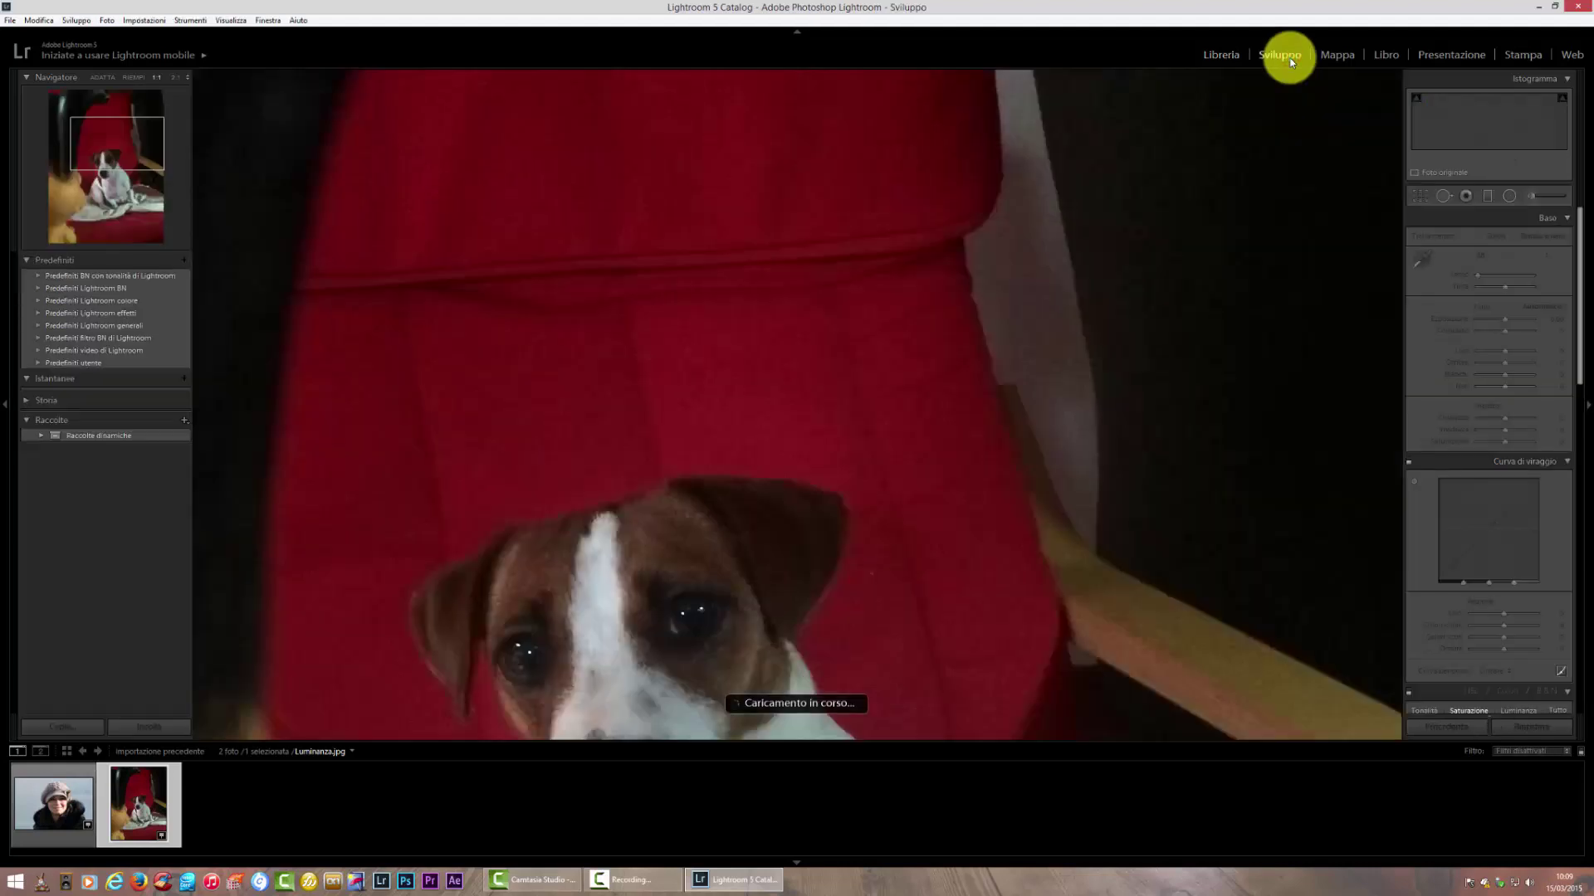
{"action": "mouse_move", "coordinate": [879, 545]}
{"action": "left_mouse_down"}
{"action": "mouse_move", "coordinate": [843, 384]}
{"action": "mouse_move", "coordinate": [911, 380]}
{"action": "mouse_move", "coordinate": [754, 349]}
{"action": "left_mouse_up"}
Zoom to 3:1 in the Navigator and pan across the grey and dark areas beside the chair.
{"action": "left_click", "coordinate": [187, 77]}
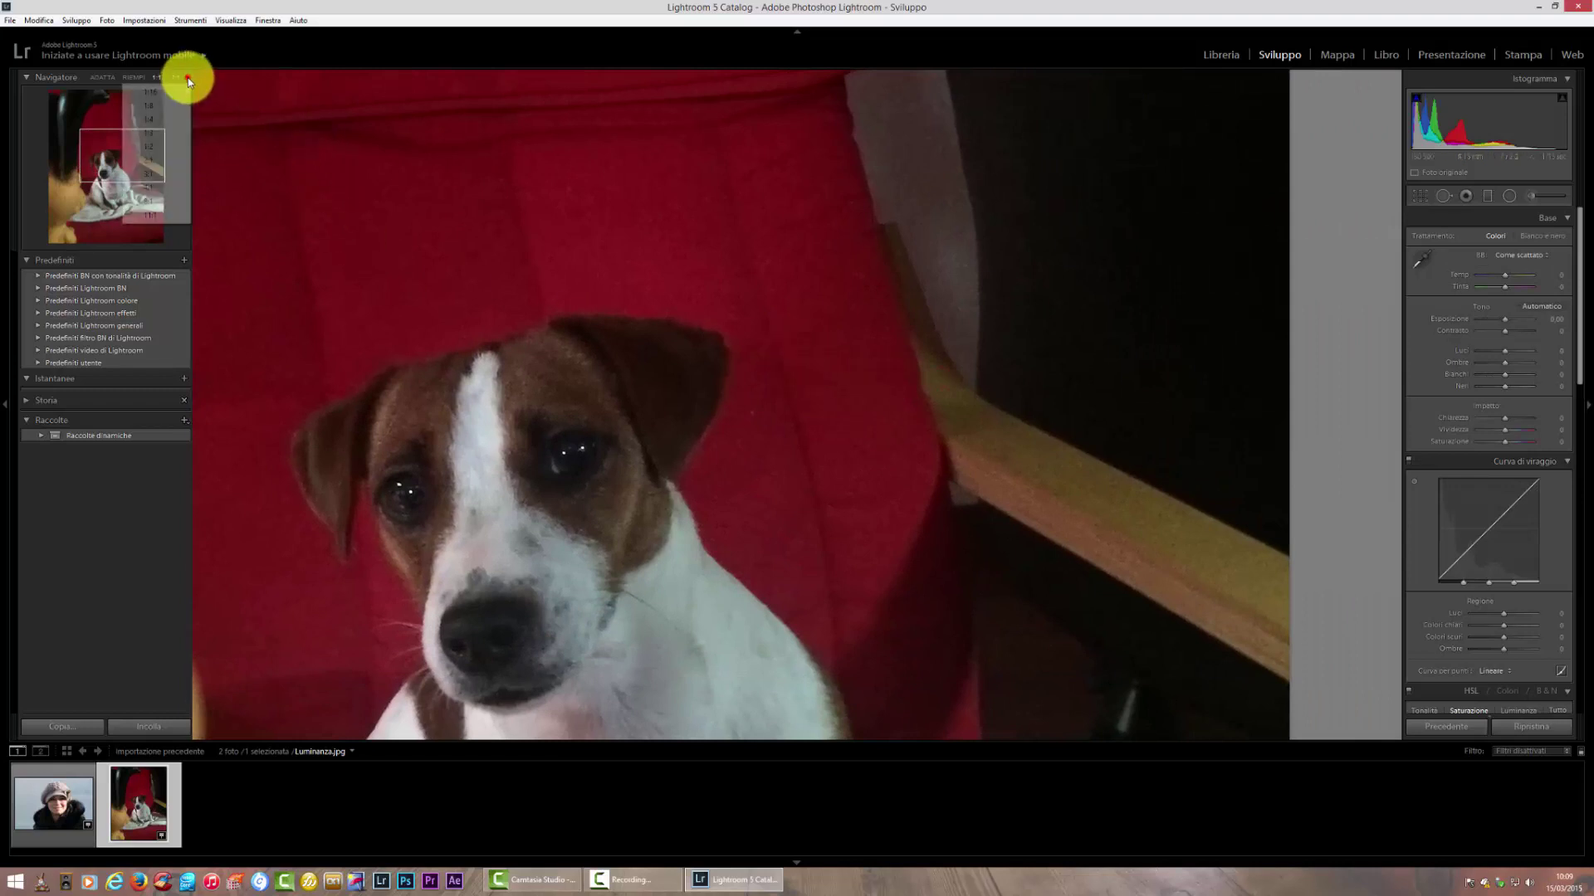
{"action": "left_click", "coordinate": [166, 171]}
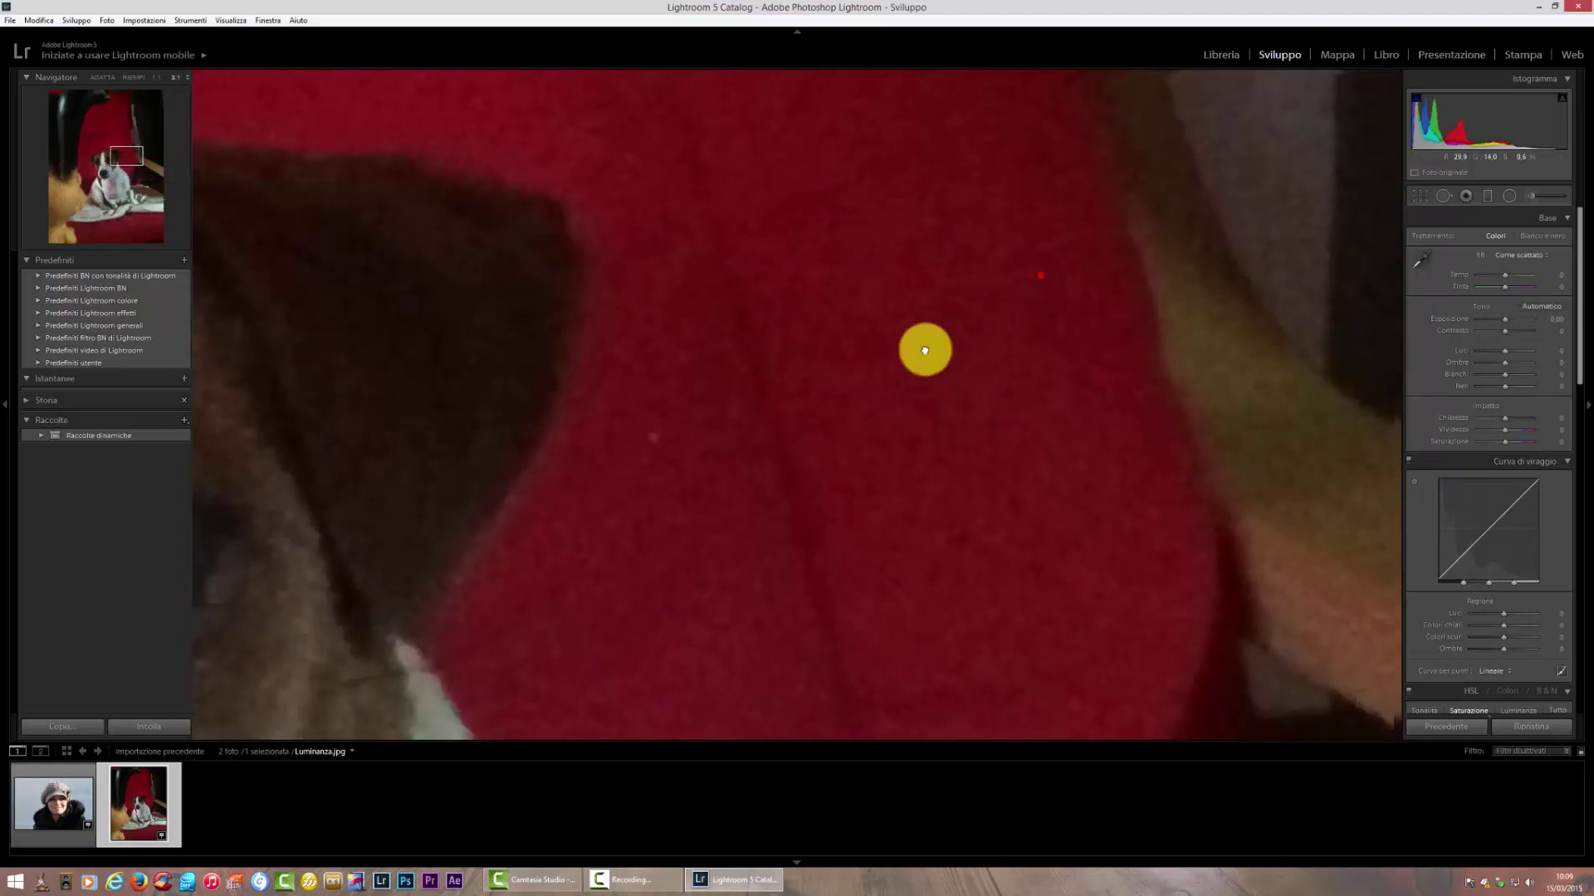
{"action": "mouse_move", "coordinate": [924, 349]}
{"action": "left_mouse_down"}
{"action": "mouse_move", "coordinate": [918, 296]}
{"action": "mouse_move", "coordinate": [914, 447]}
{"action": "left_mouse_up"}
{"action": "left_click_drag", "start_coordinate": [899, 366], "coordinate": [910, 440]}
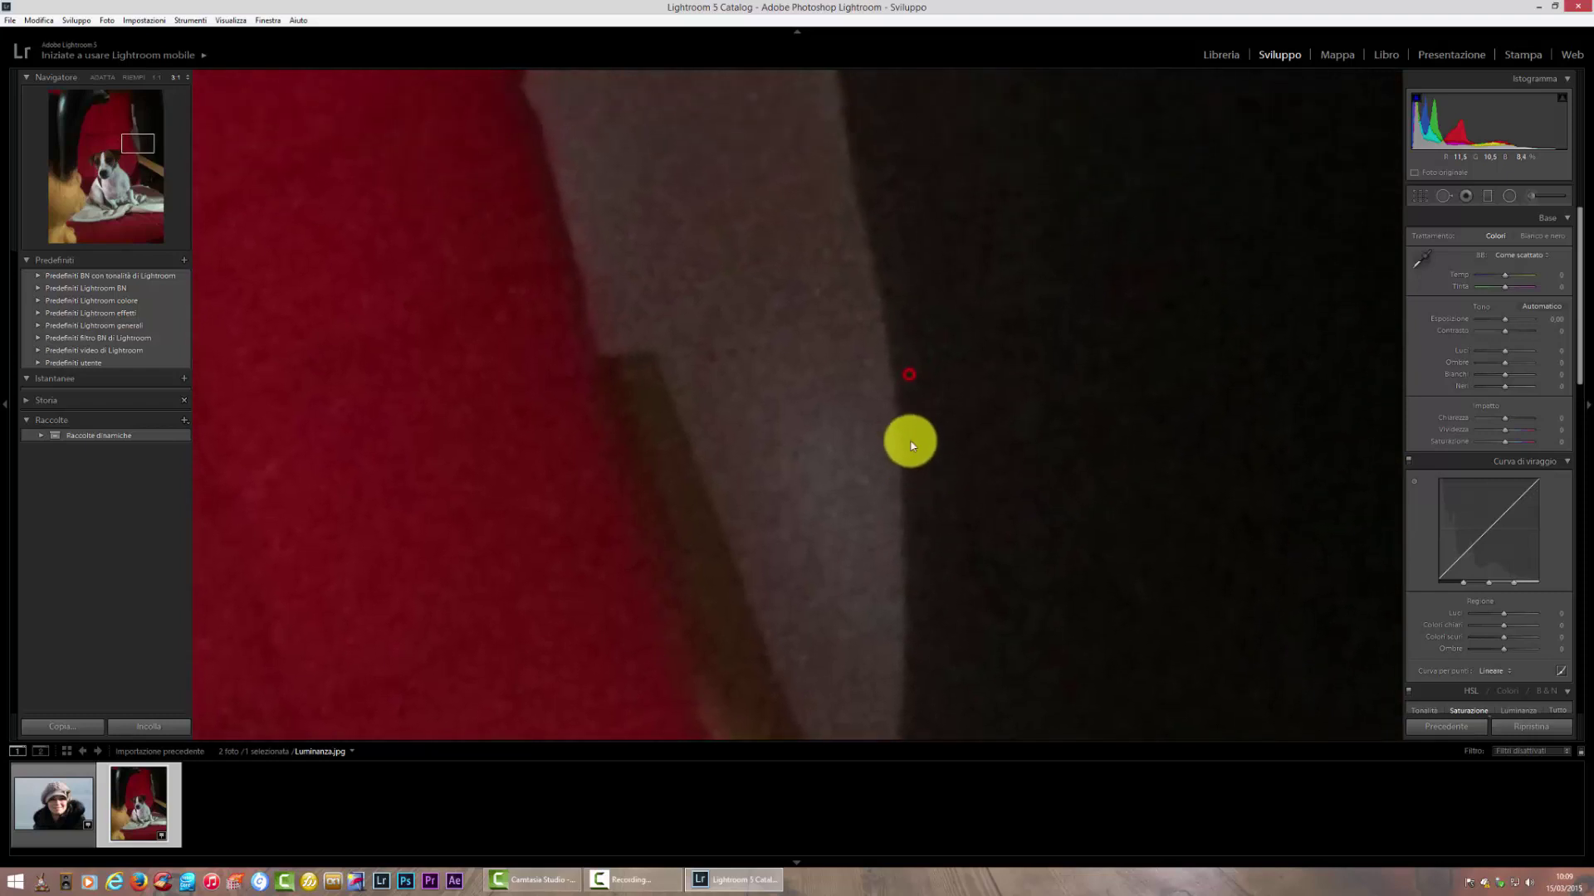
{"action": "left_click_drag", "start_coordinate": [858, 342], "coordinate": [932, 562]}
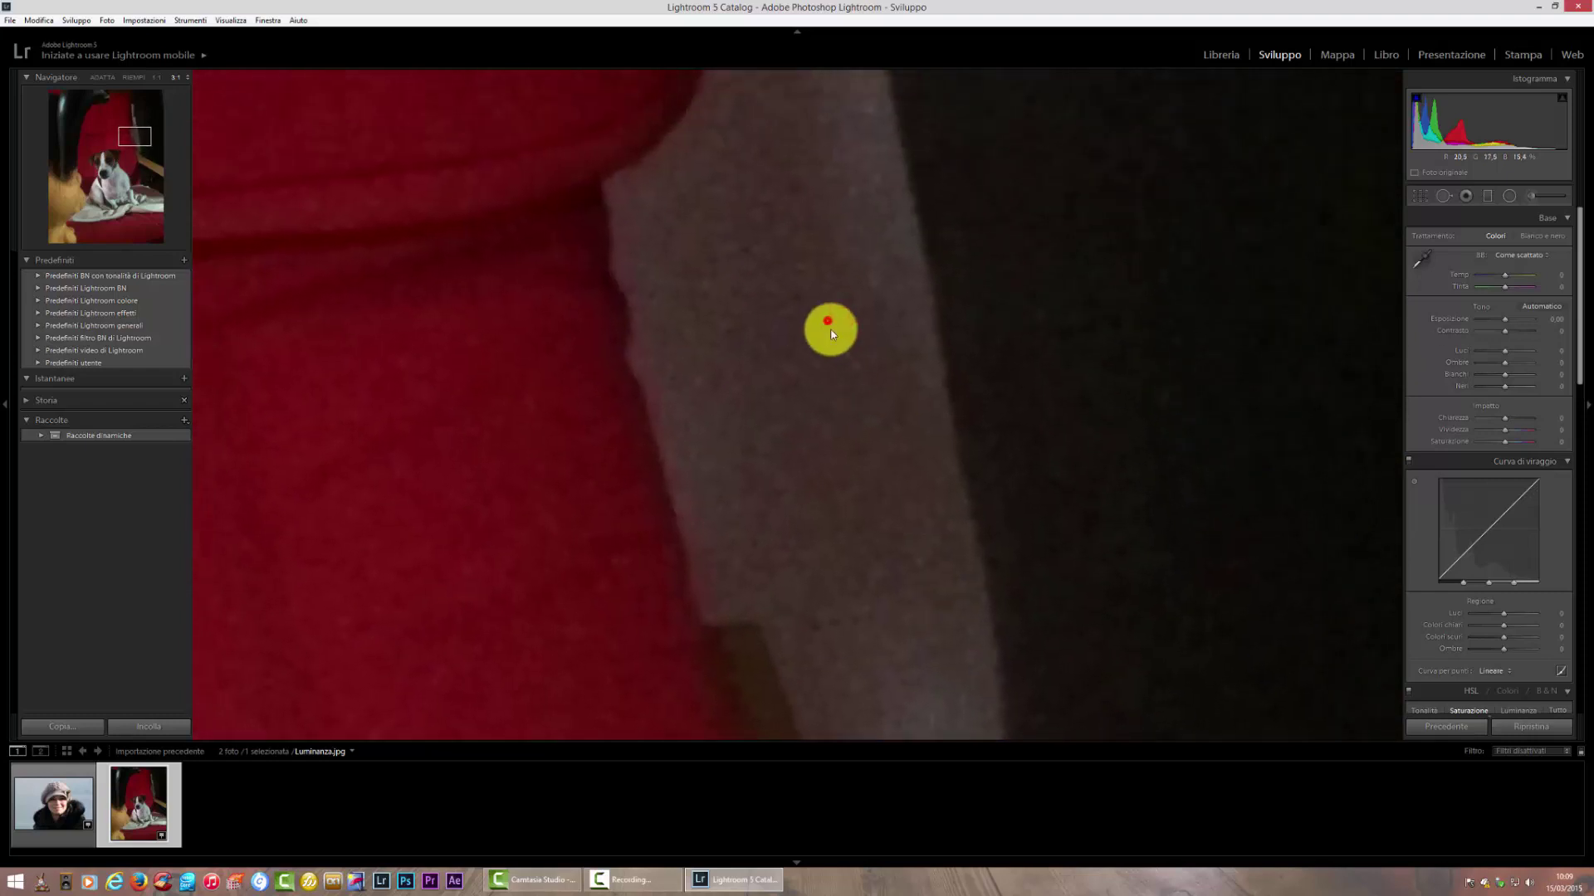
Alternate between whole-photo view and 3:1 close-ups, finishing on the full dog photo.
{"action": "left_click", "coordinate": [829, 332]}
{"action": "left_click", "coordinate": [900, 260]}
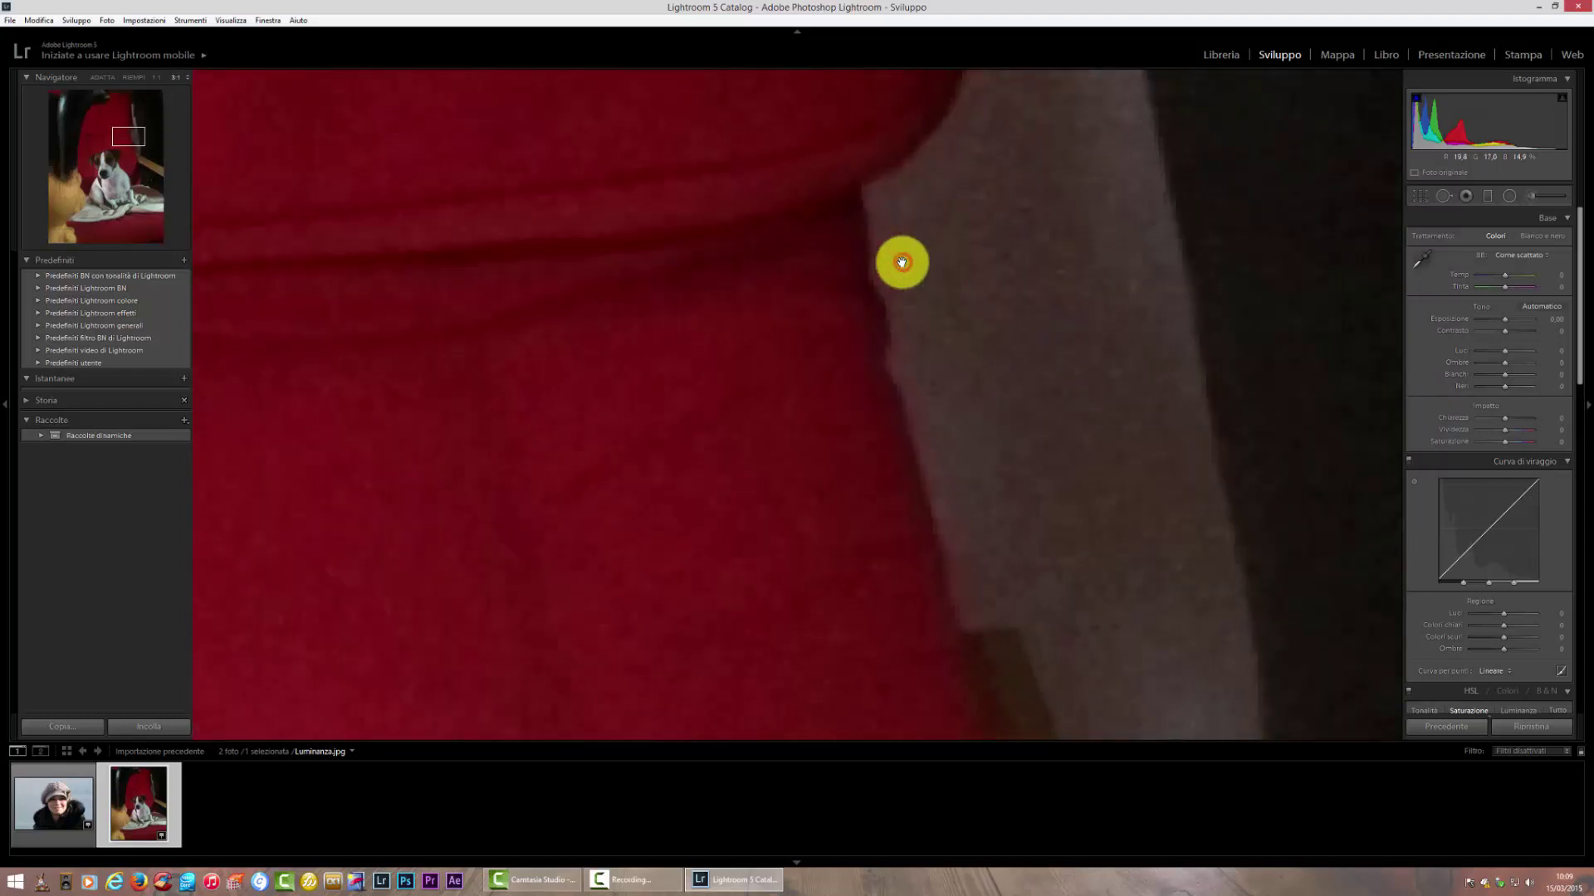
{"action": "left_click_drag", "start_coordinate": [1048, 357], "coordinate": [810, 412]}
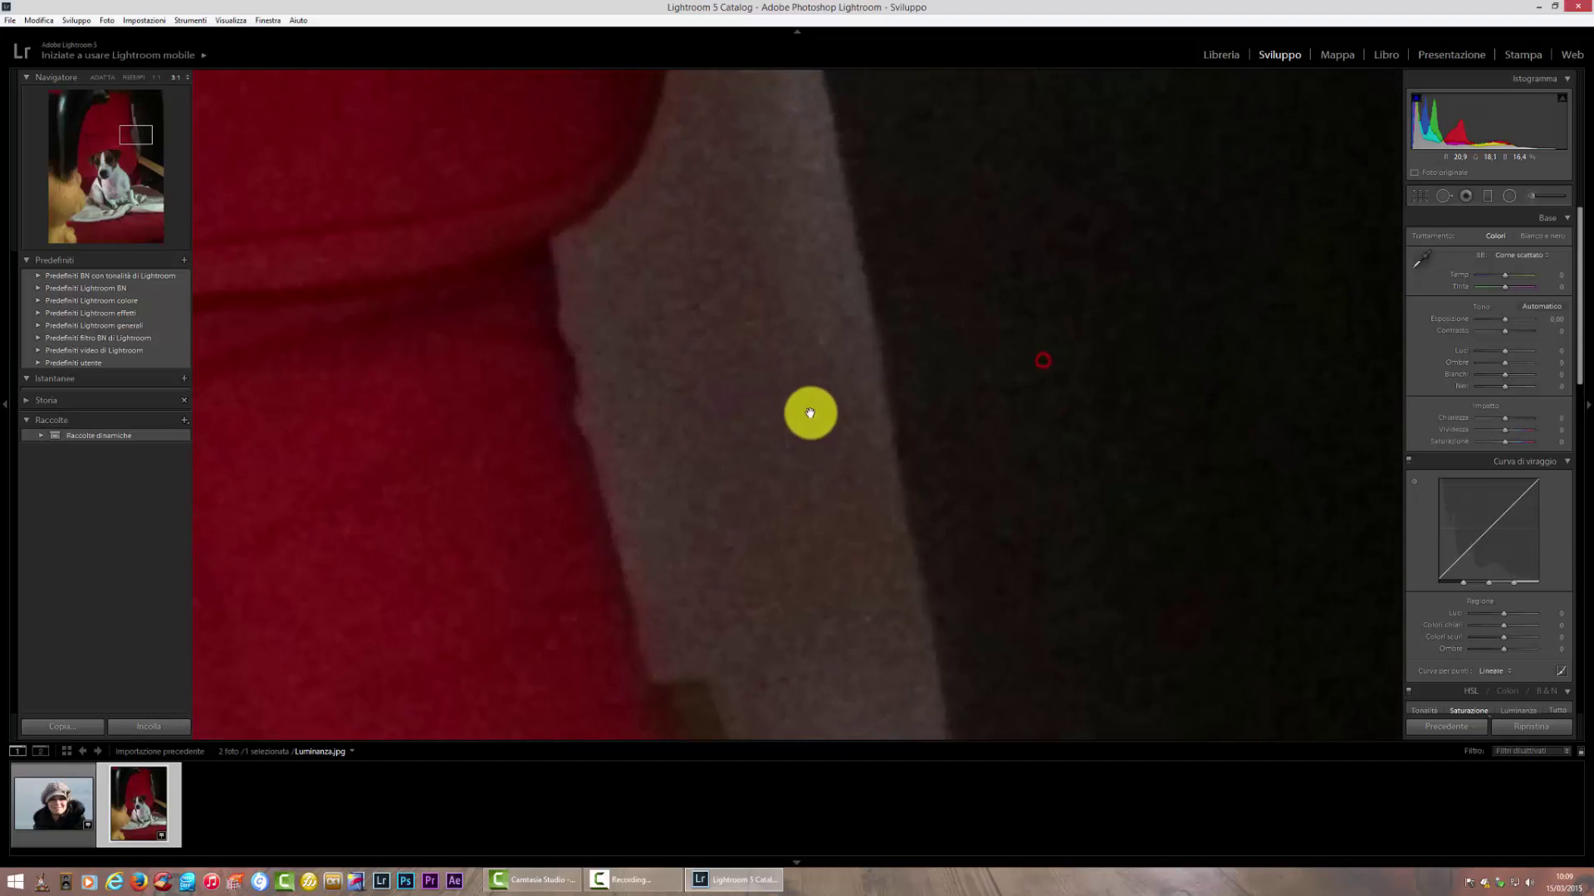
{"action": "left_click", "coordinate": [680, 523]}
{"action": "left_click", "coordinate": [918, 267]}
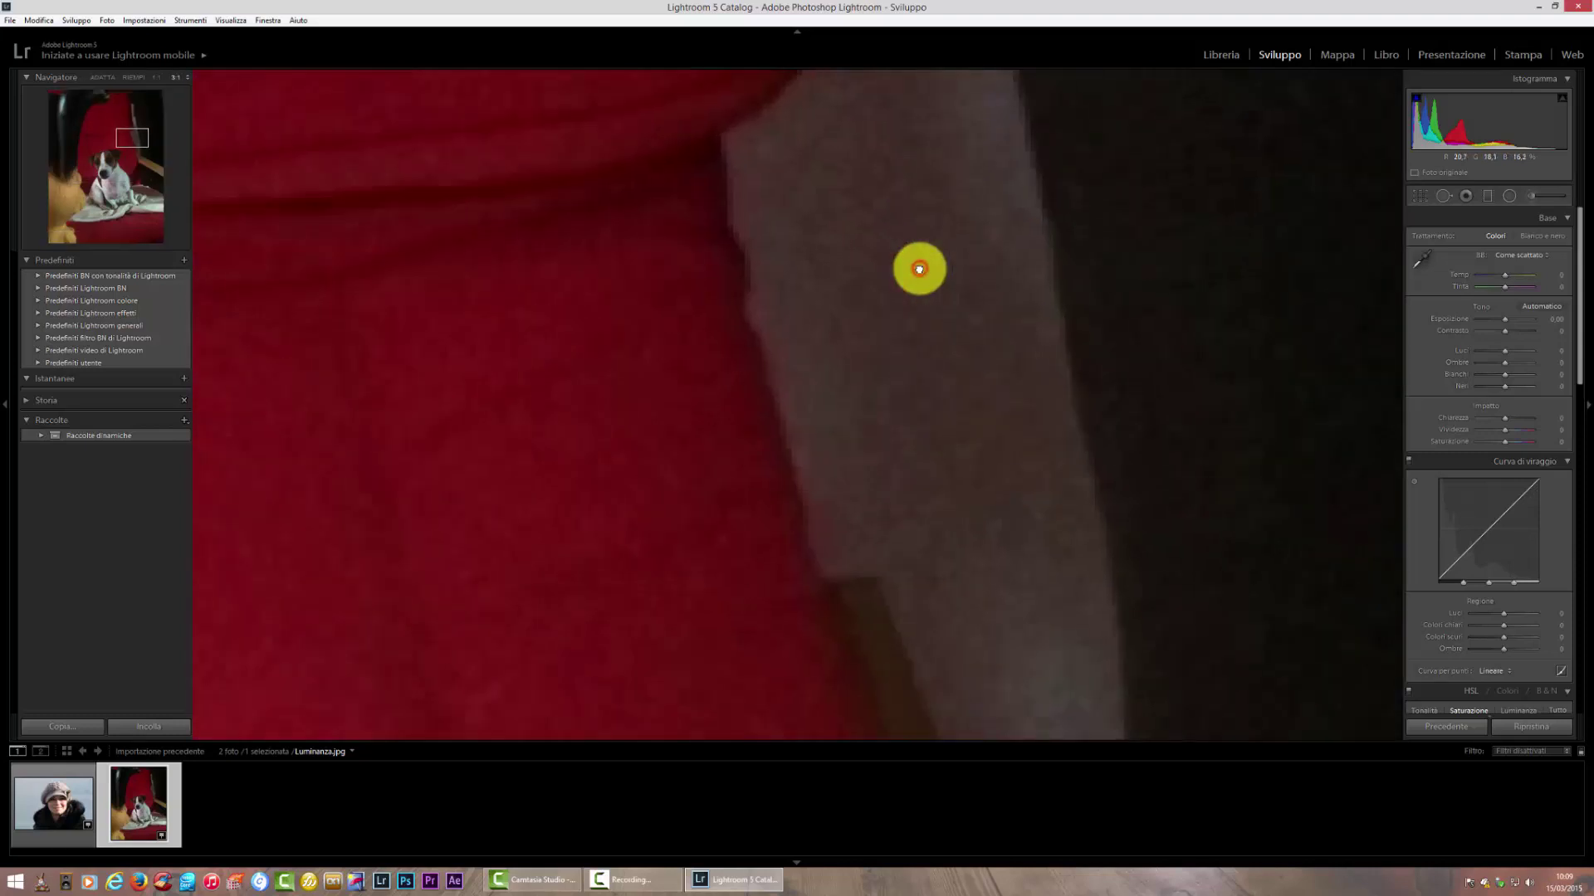
{"action": "left_click", "coordinate": [919, 268]}
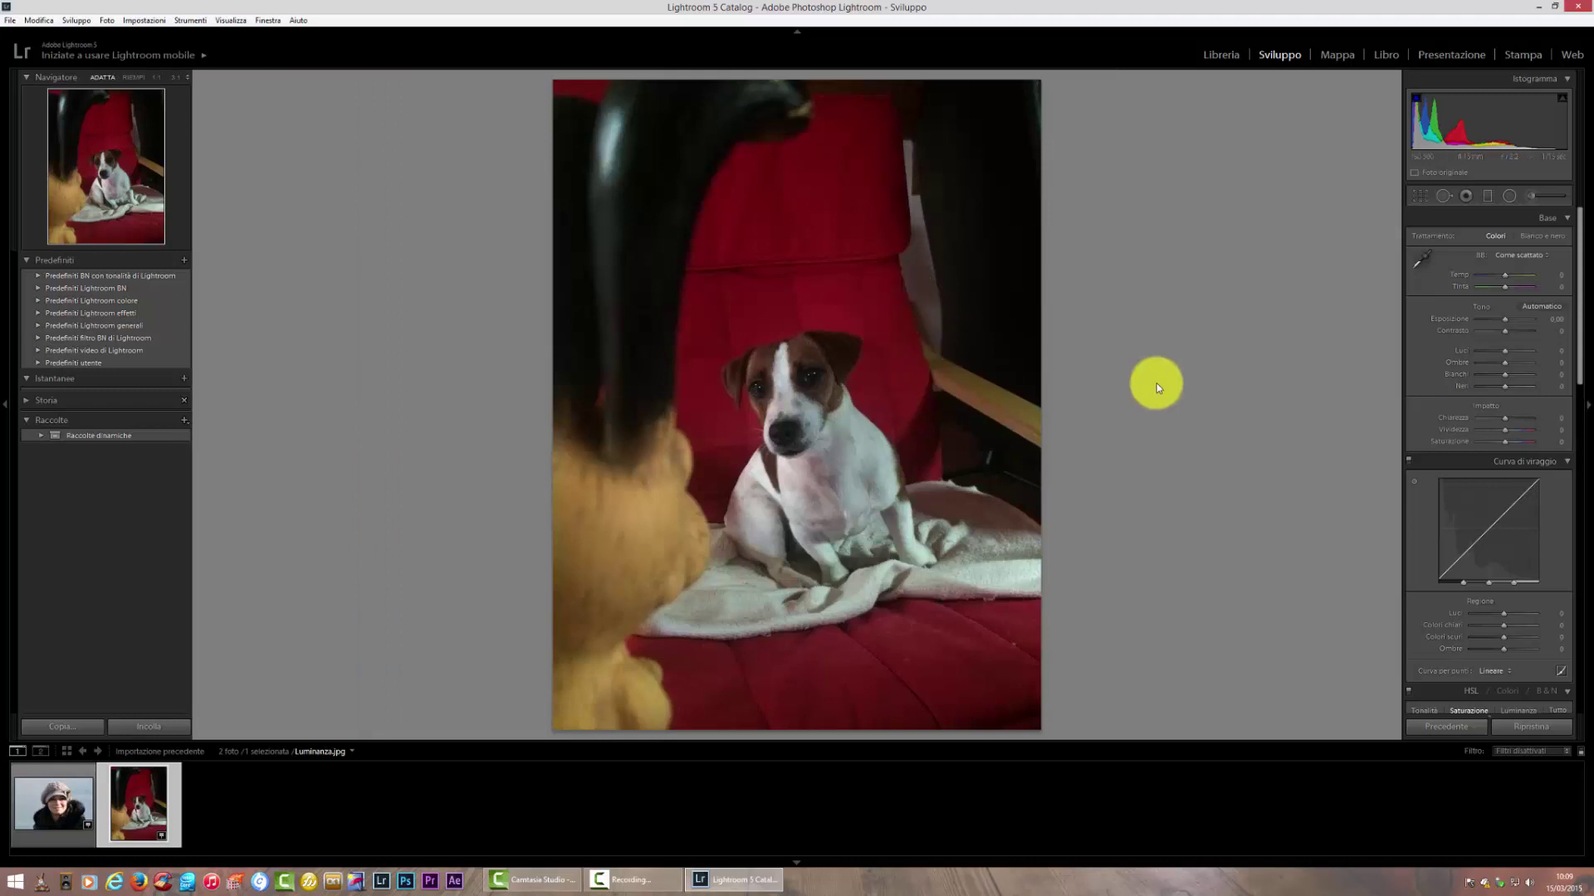
Scroll to the Detail panel and zoom the dog's face to 2:1 showing both eyes.
{"action": "left_click_drag", "start_coordinate": [1578, 313], "coordinate": [1575, 598]}
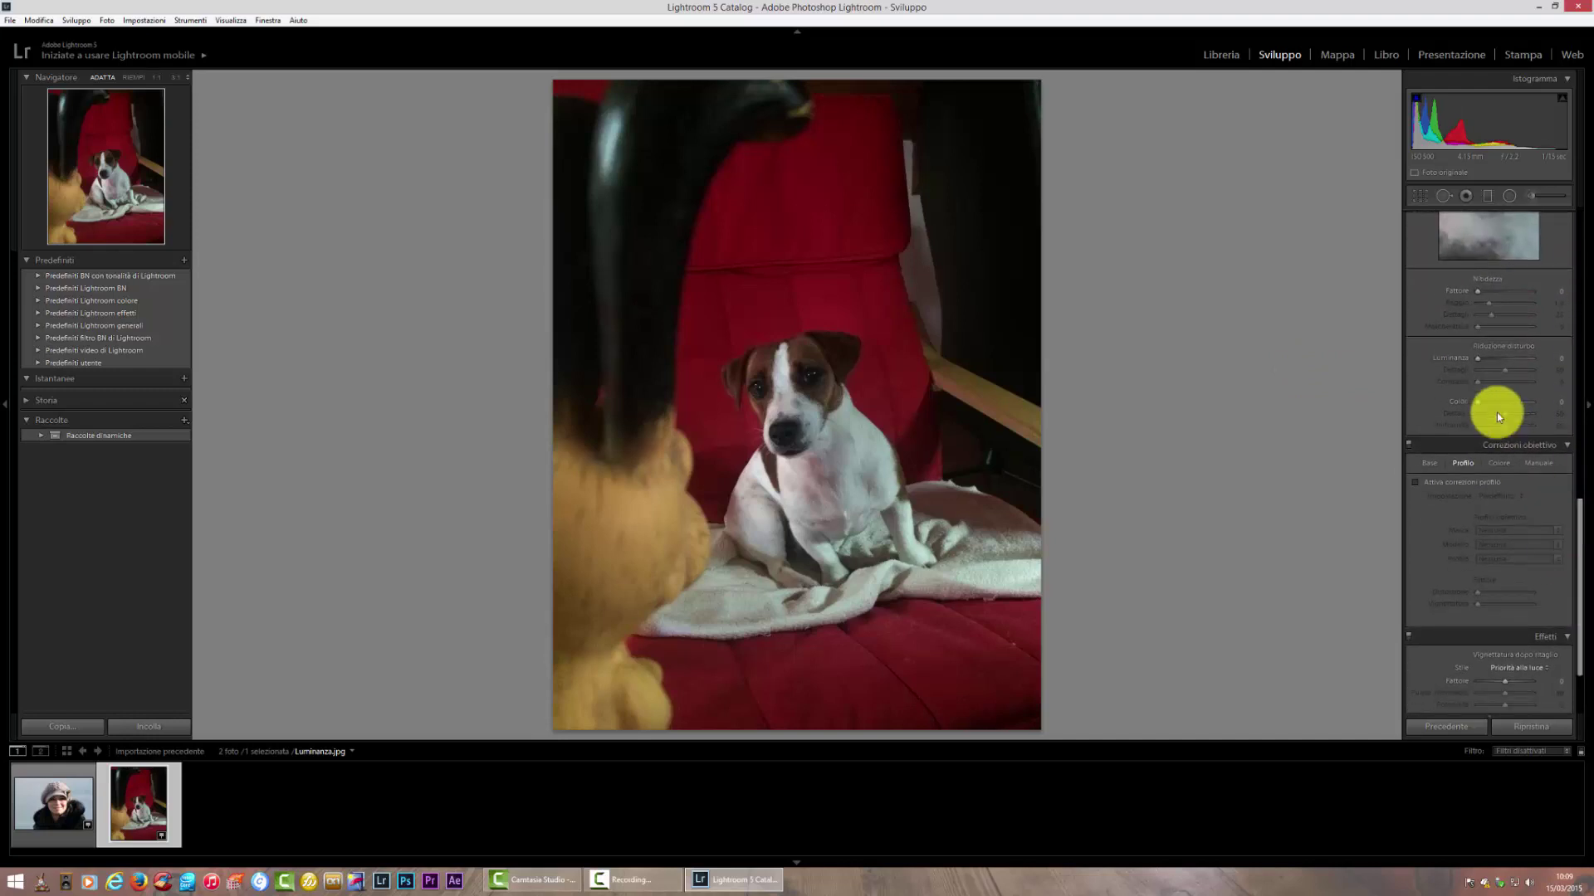
{"action": "left_click", "coordinate": [825, 348]}
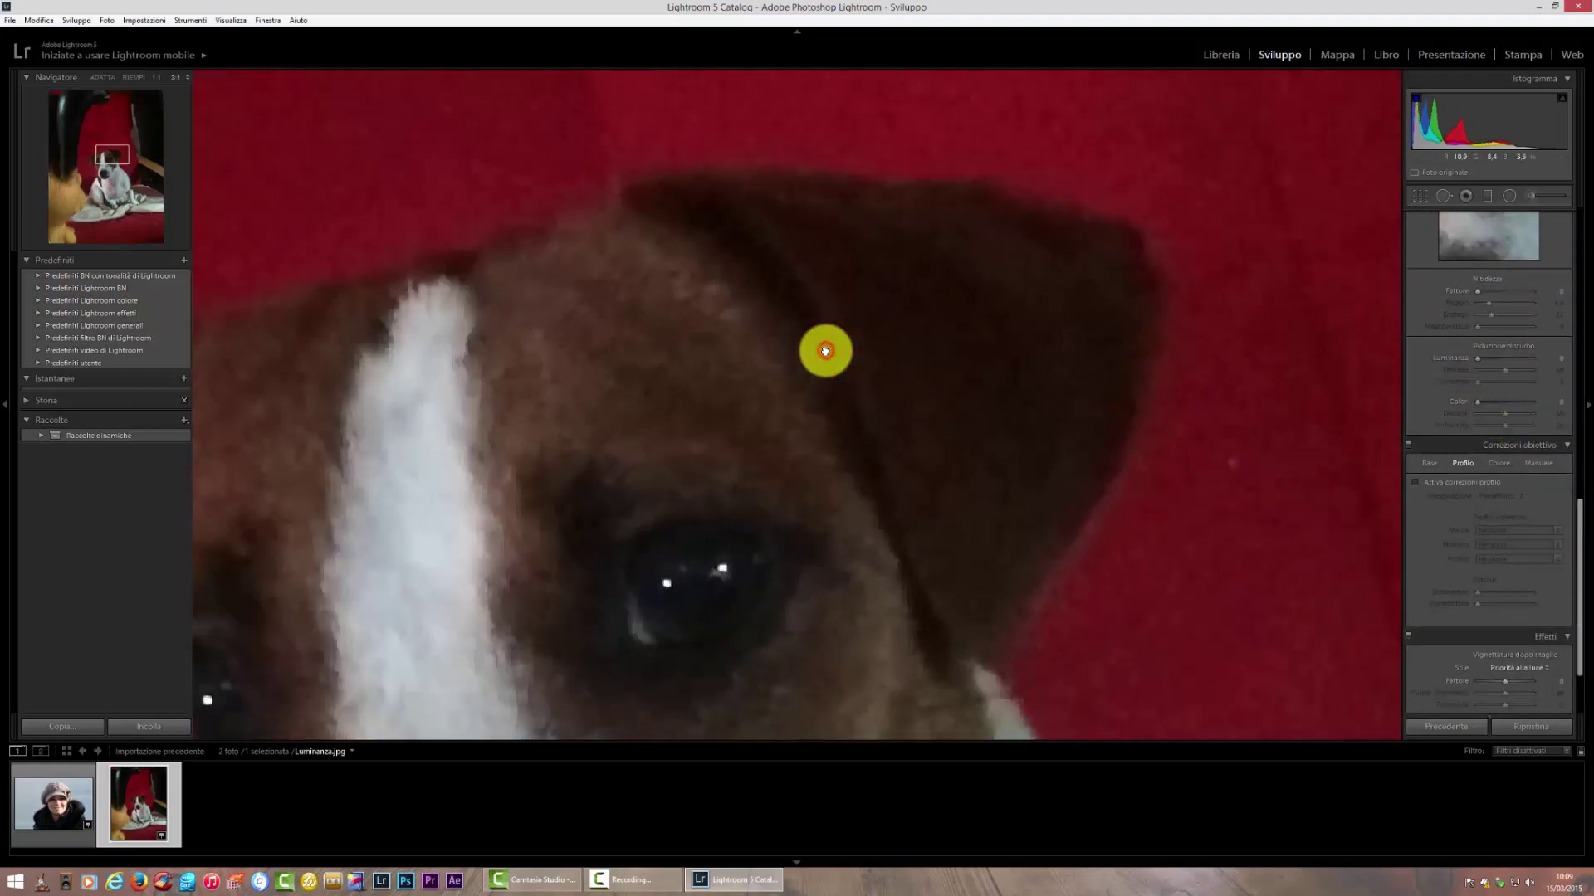
{"action": "left_click", "coordinate": [186, 78]}
{"action": "left_click", "coordinate": [162, 162]}
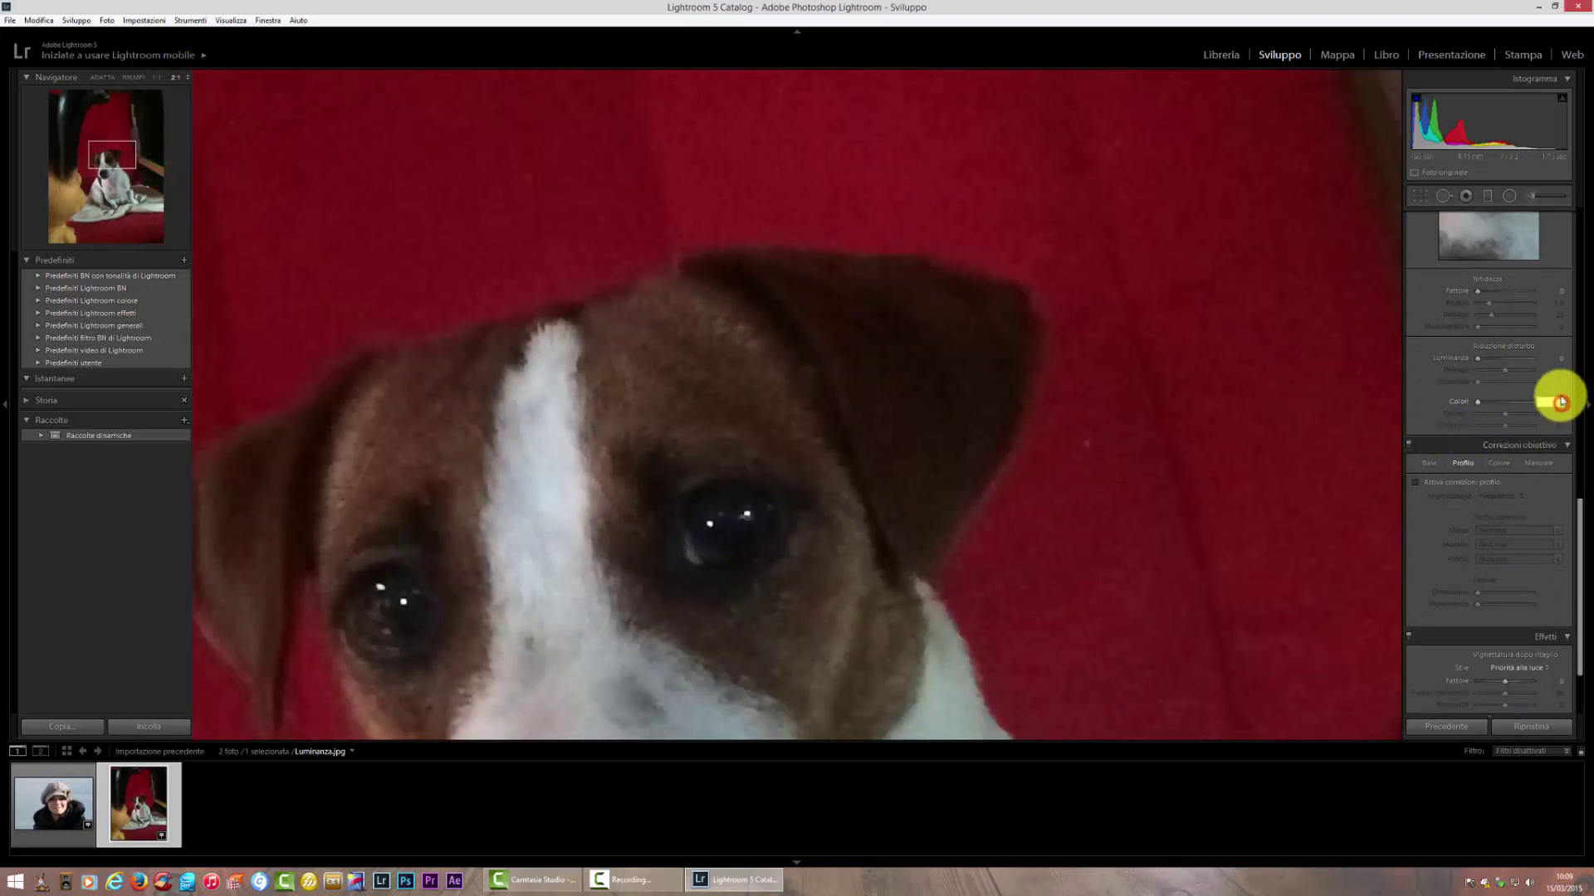
Set Luminanza noise reduction to 35, then raise Luminanza, Dettagli and Contrasto to 100.
{"action": "left_click", "coordinate": [1560, 357]}
{"action": "type", "text": "35"}
{"action": "key", "text": "Return"}
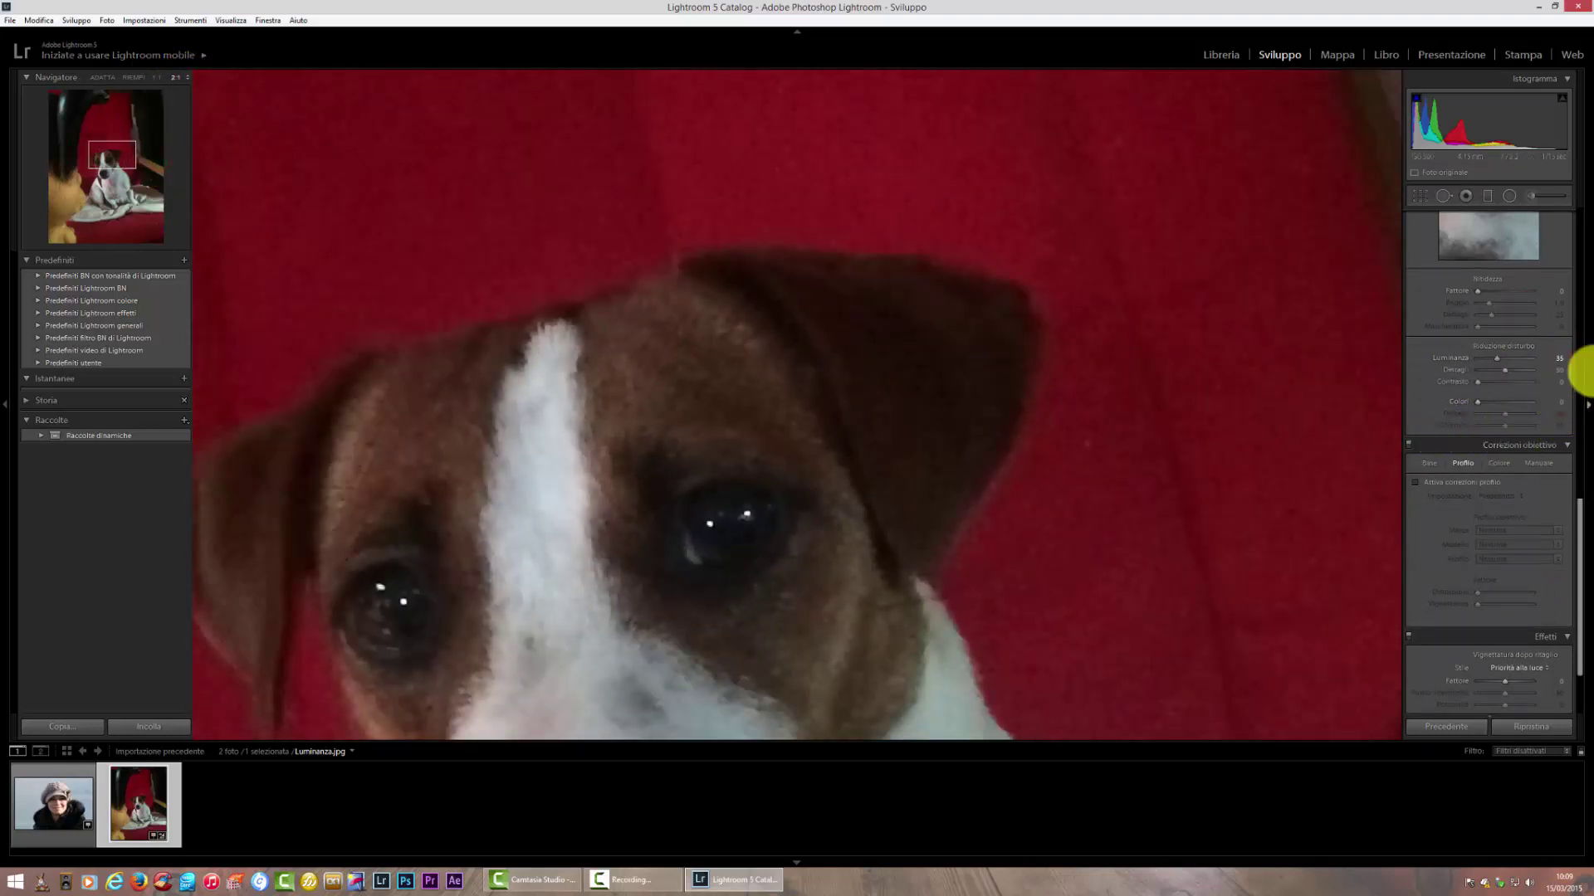
{"action": "left_click_drag", "start_coordinate": [1000, 383], "coordinate": [936, 357]}
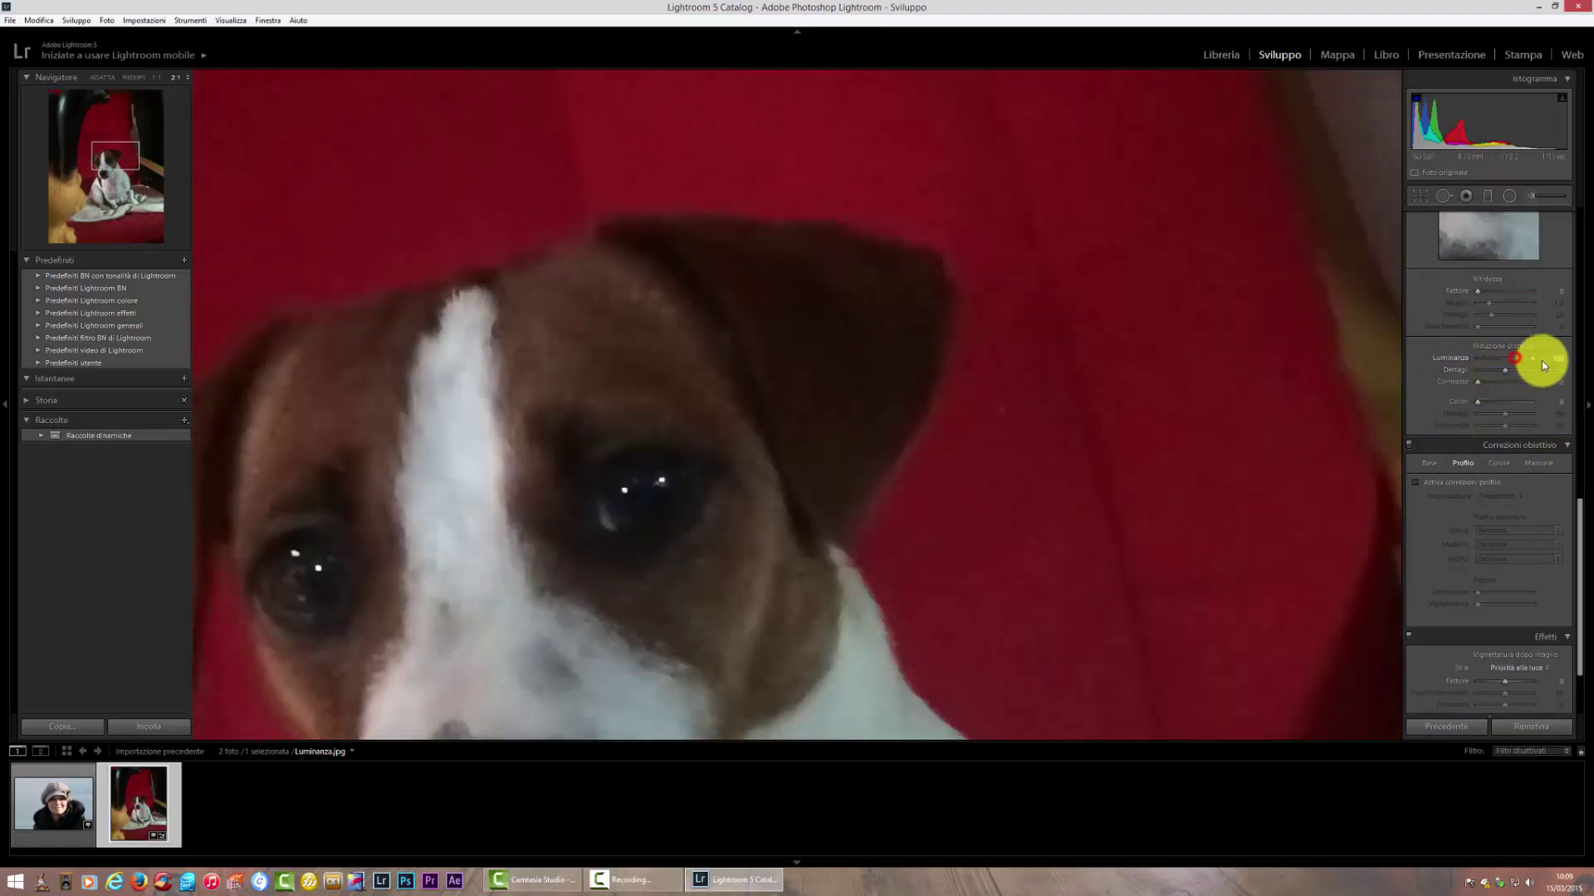
{"action": "left_click_drag", "start_coordinate": [1541, 361], "coordinate": [1546, 361]}
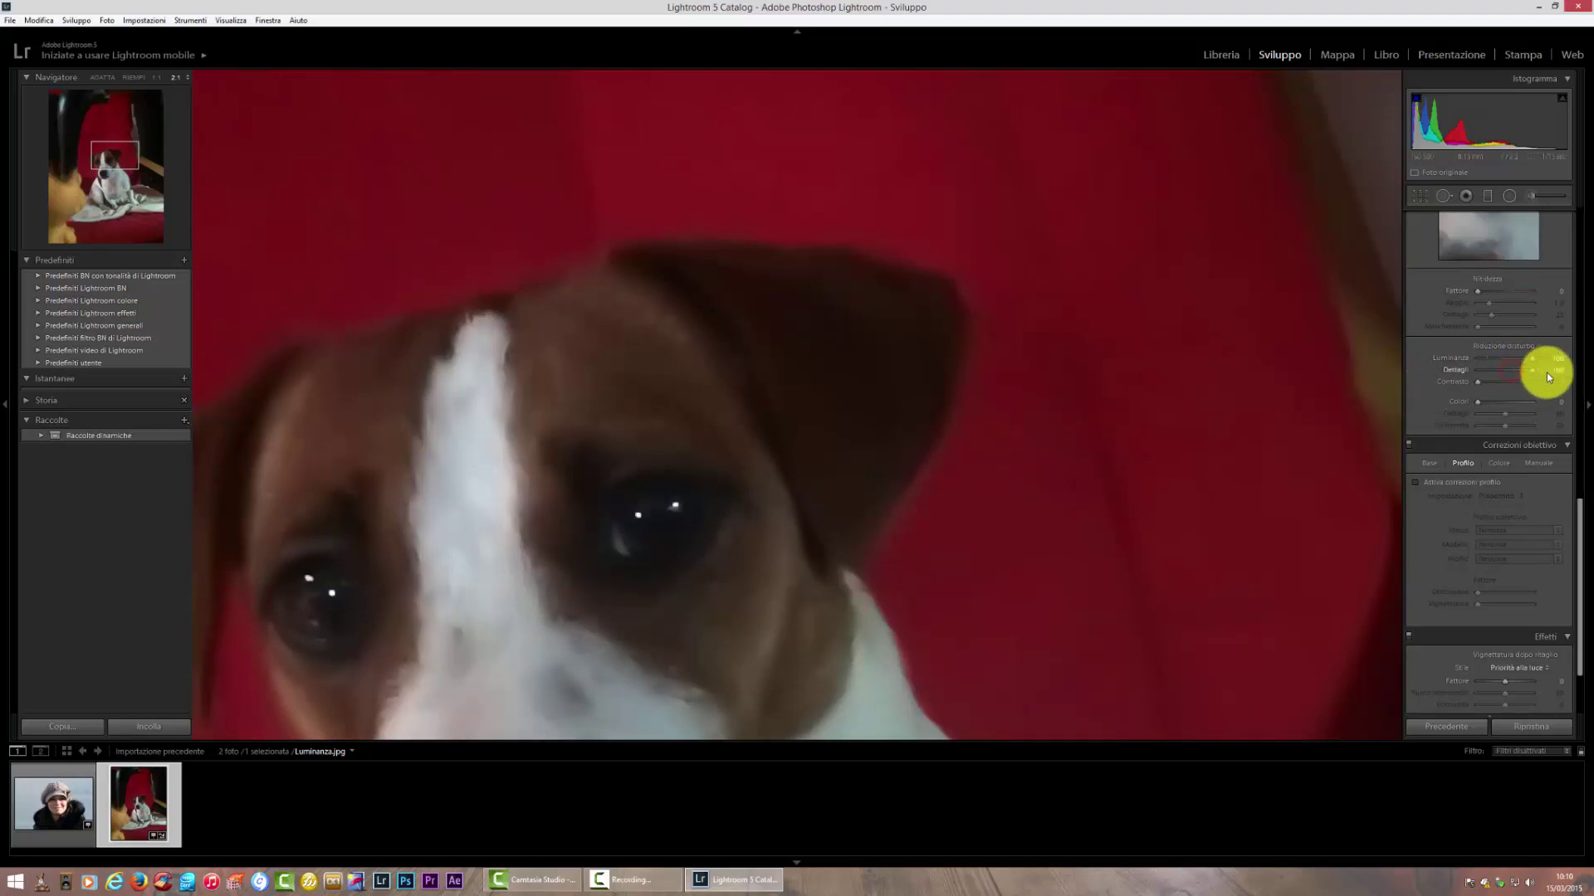
{"action": "left_click_drag", "start_coordinate": [1478, 382], "coordinate": [1545, 389]}
{"action": "left_click", "coordinate": [1011, 459]}
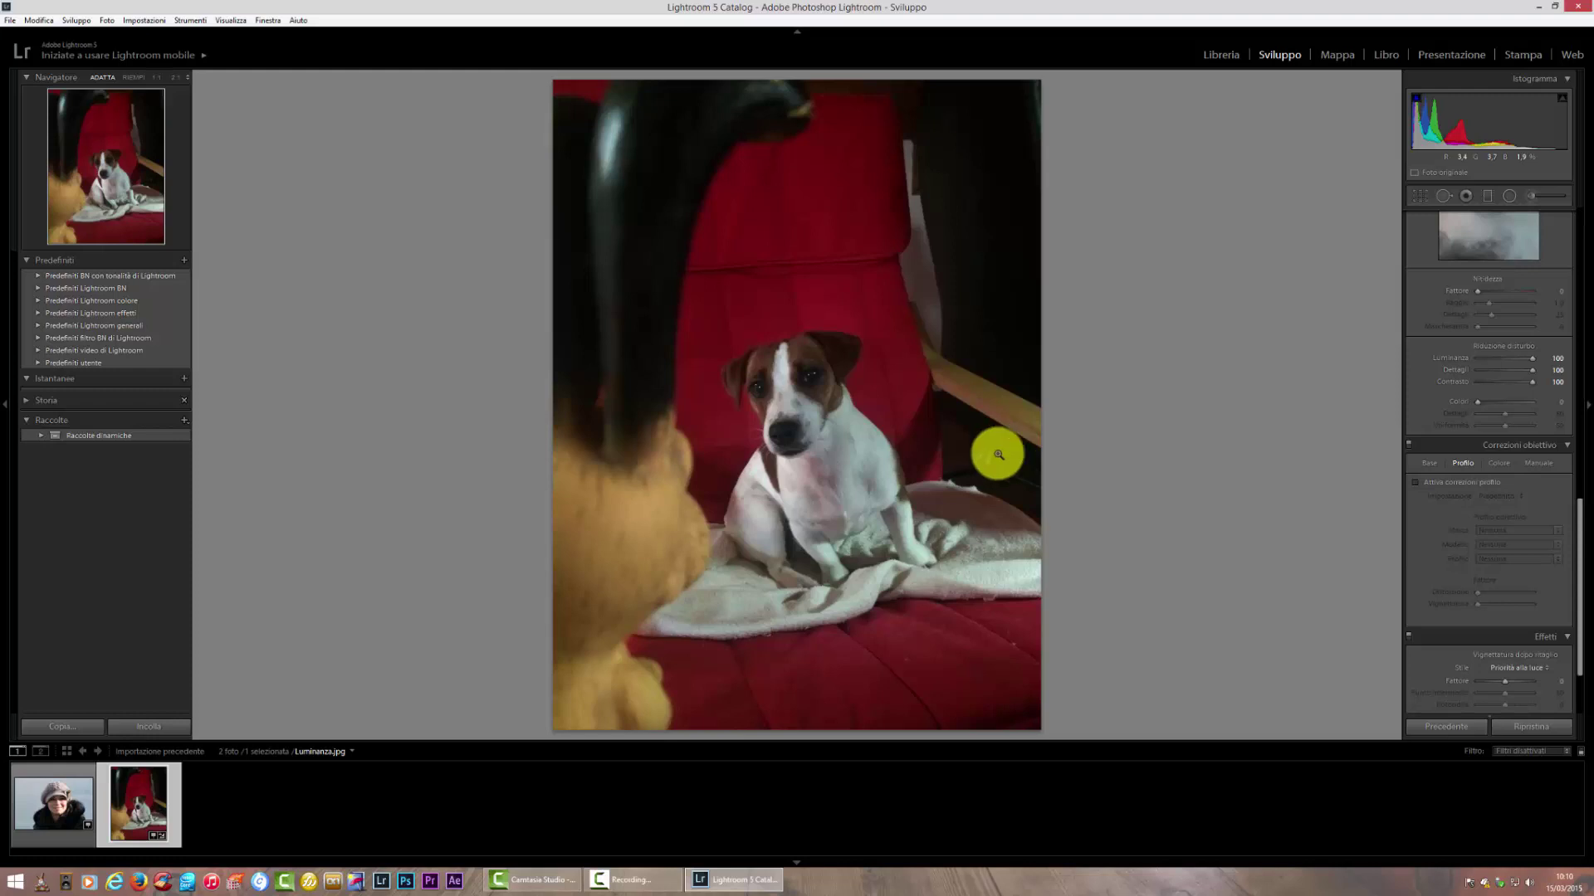
Compare Luminanza values around 50 on a 2:1 dog close-up, then set Luminanza to 0.
{"action": "left_click", "coordinate": [842, 355]}
{"action": "left_click_drag", "start_coordinate": [841, 355], "coordinate": [884, 362]}
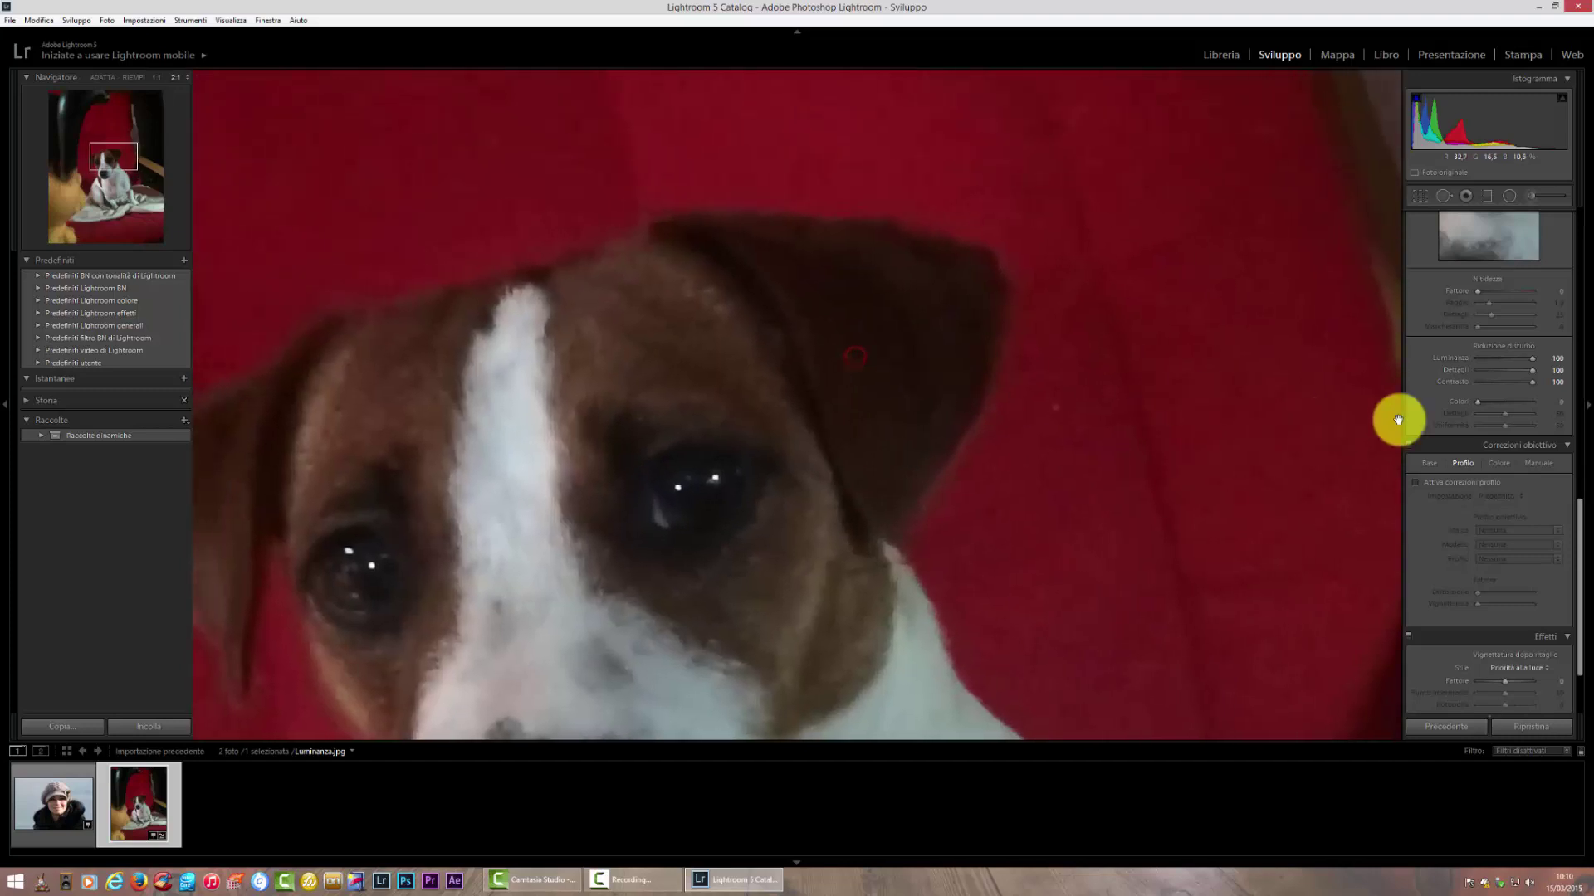
{"action": "left_click_drag", "start_coordinate": [1532, 360], "coordinate": [1469, 363]}
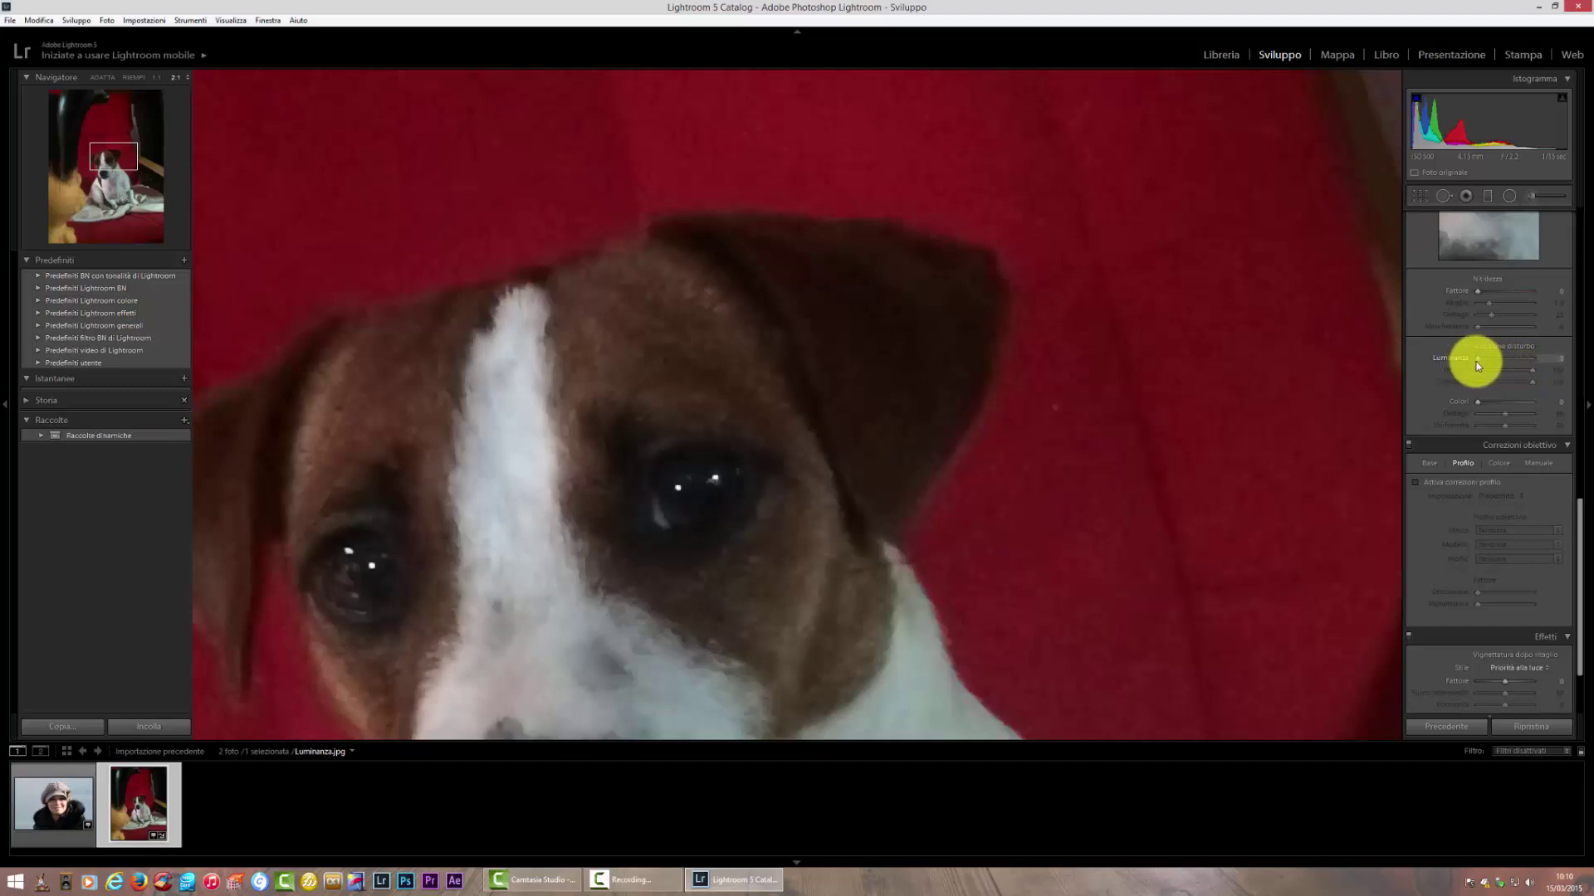
{"action": "mouse_move", "coordinate": [1511, 368]}
{"action": "left_mouse_down"}
{"action": "mouse_move", "coordinate": [1560, 363]}
{"action": "mouse_move", "coordinate": [1501, 369]}
{"action": "left_mouse_up"}
{"action": "mouse_move", "coordinate": [1499, 370]}
{"action": "left_mouse_down"}
{"action": "mouse_move", "coordinate": [1484, 371]}
{"action": "mouse_move", "coordinate": [1506, 366]}
{"action": "left_mouse_up"}
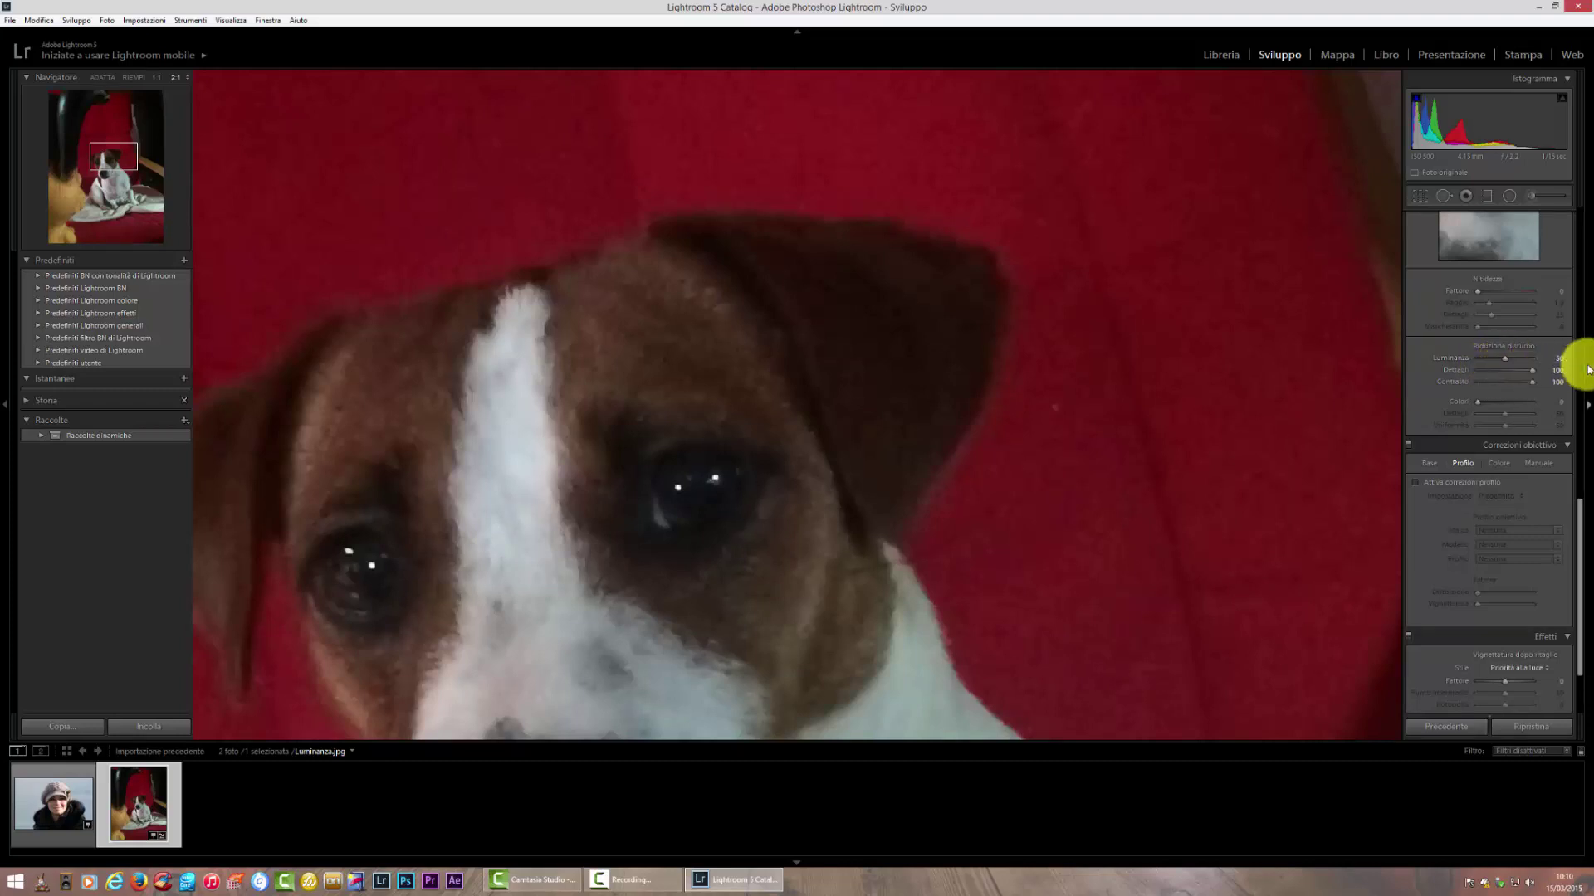
{"action": "left_click", "coordinate": [1287, 377]}
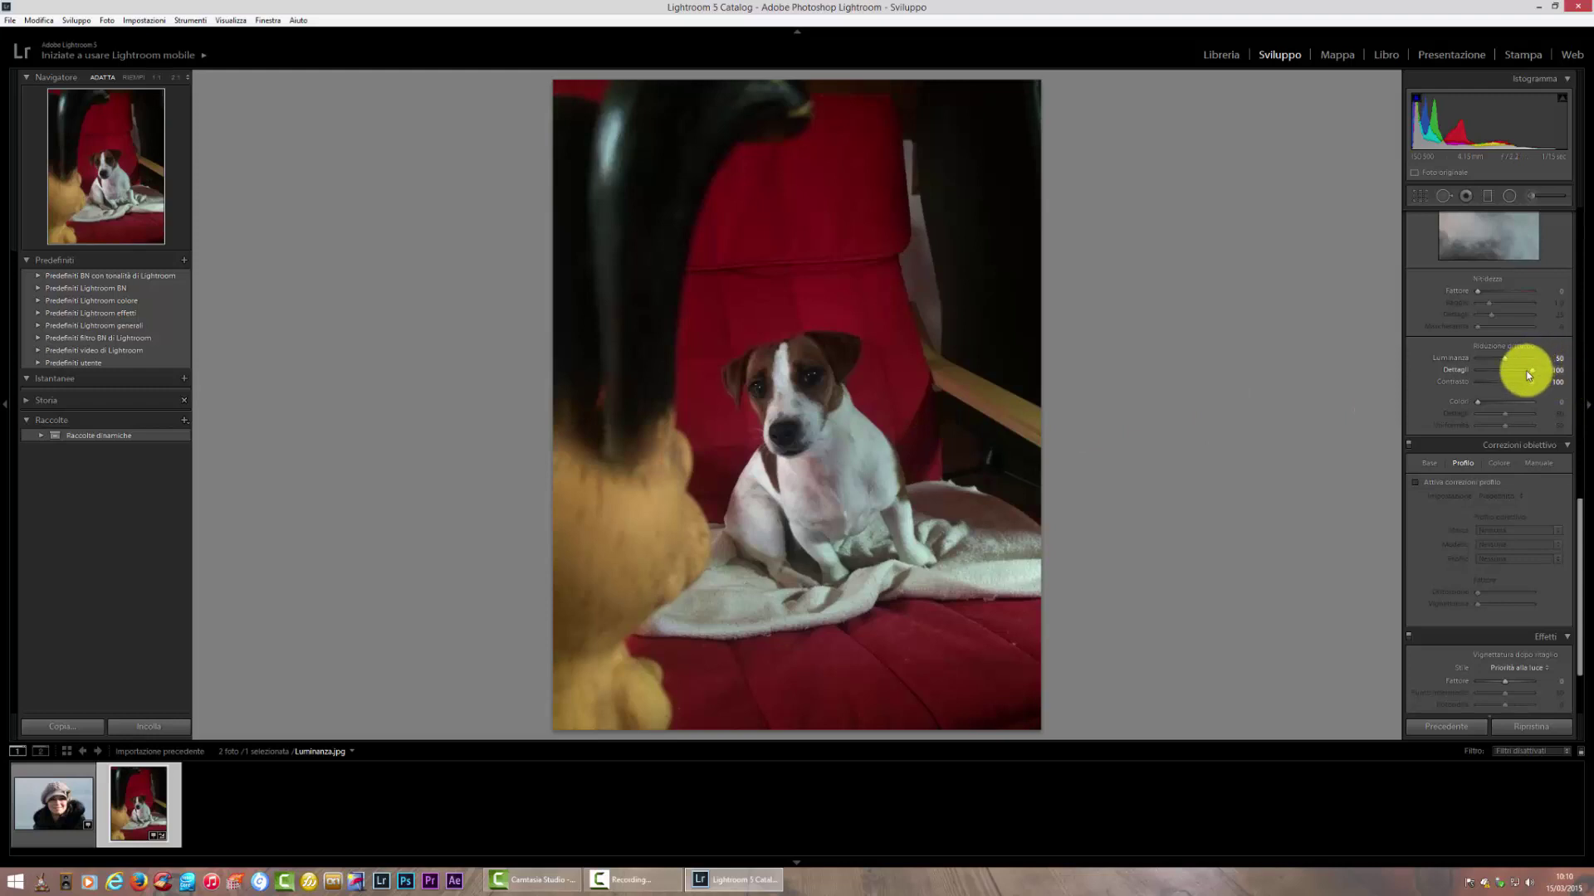
{"action": "left_click_drag", "start_coordinate": [1507, 357], "coordinate": [1437, 359]}
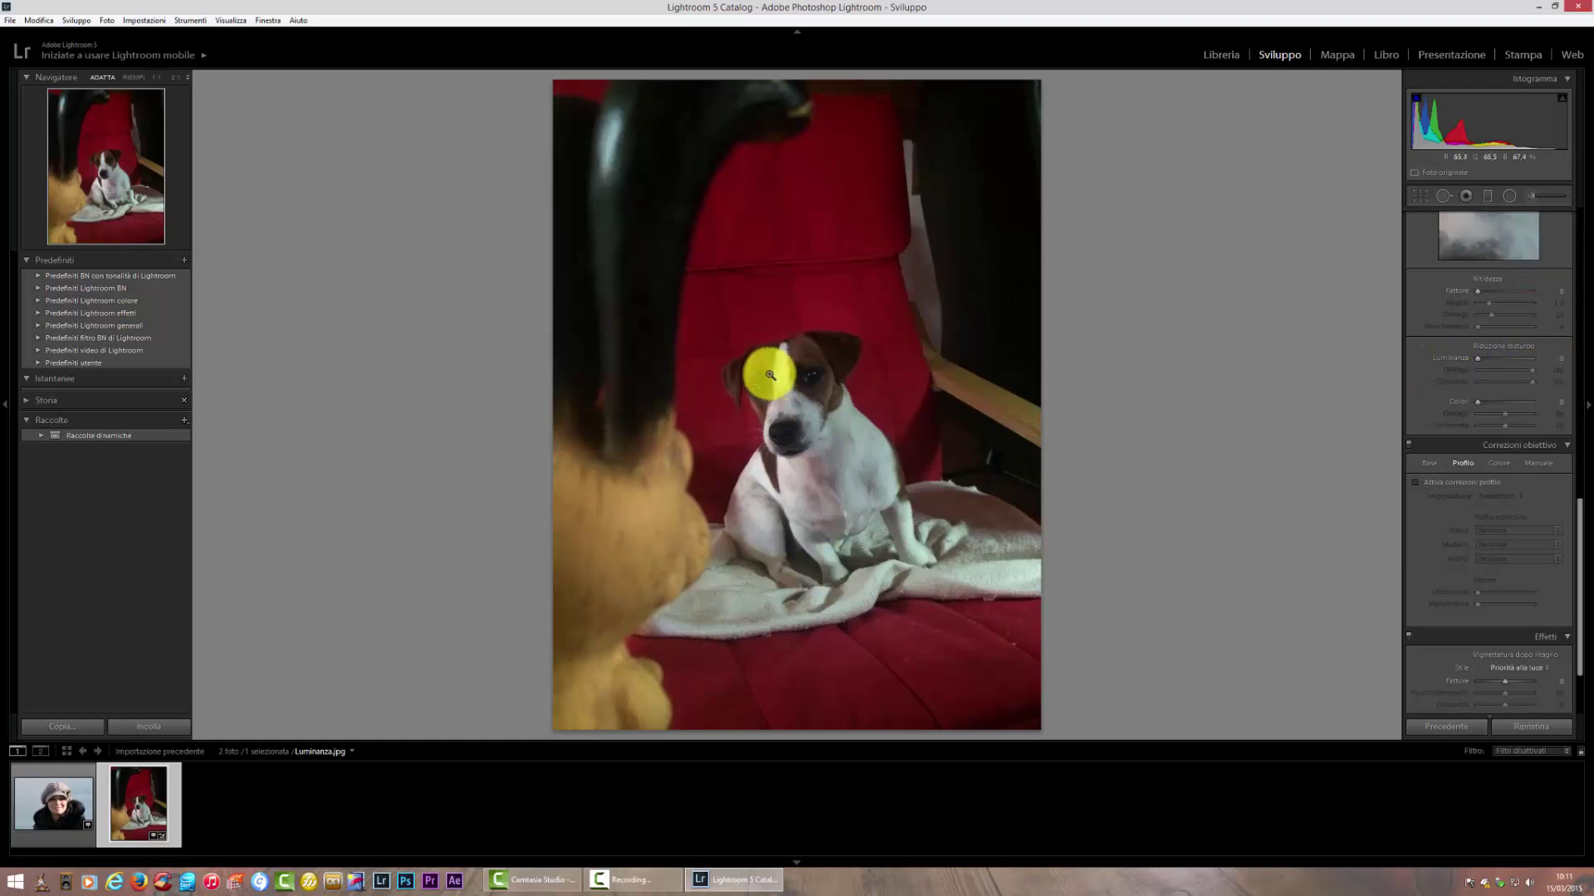
Send a copy of the dog photo with Lightroom adjustments to Dfine 2 via Modifica in.
{"action": "right_click", "coordinate": [143, 778]}
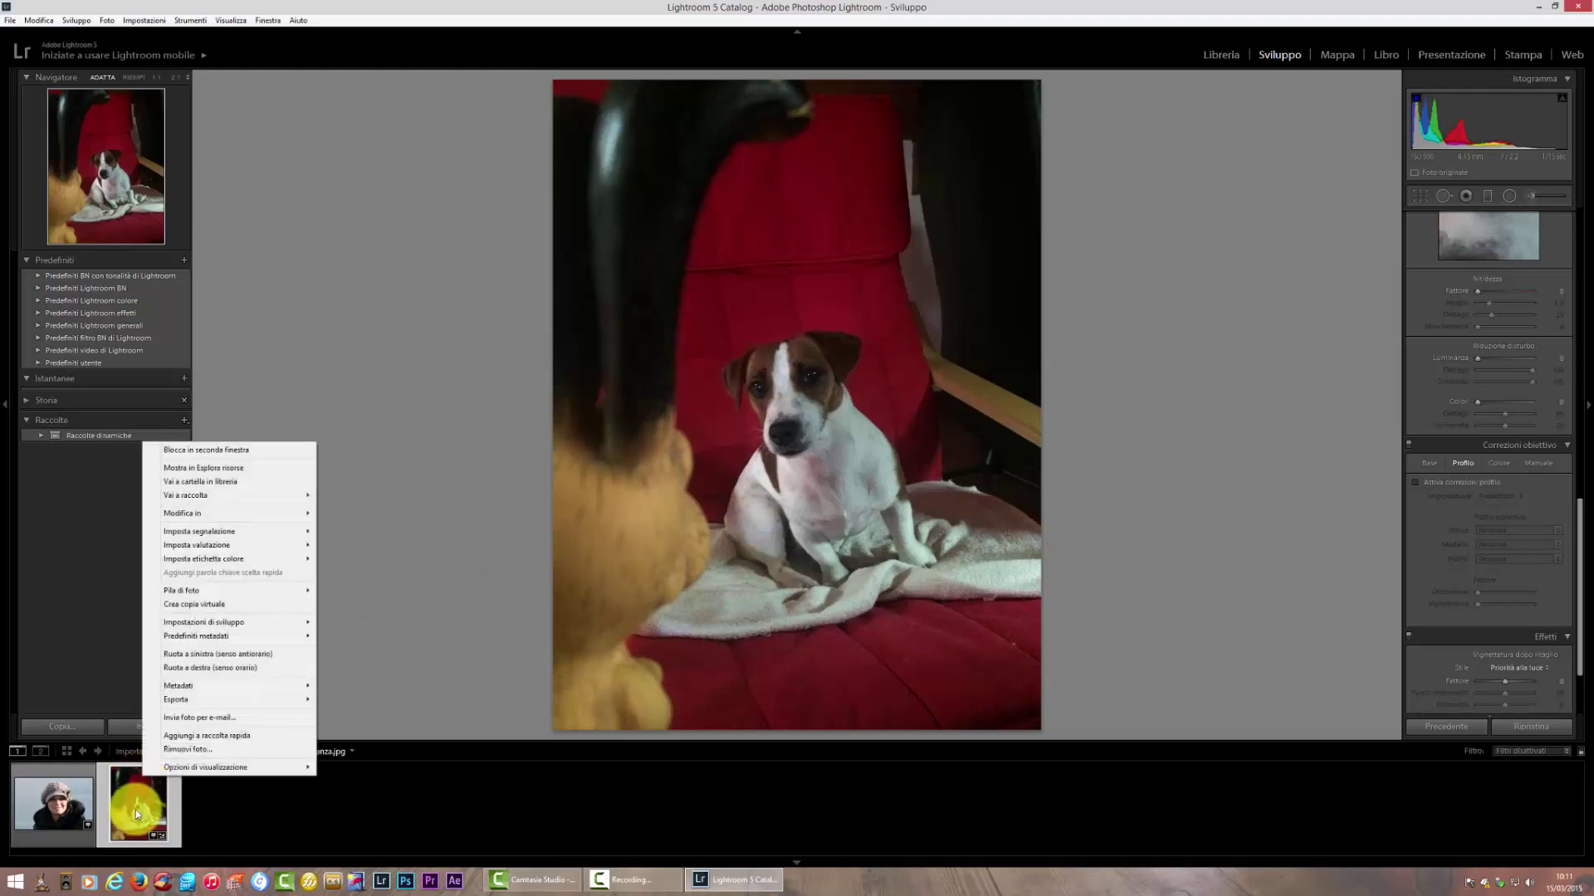
{"action": "mouse_move", "coordinate": [187, 513]}
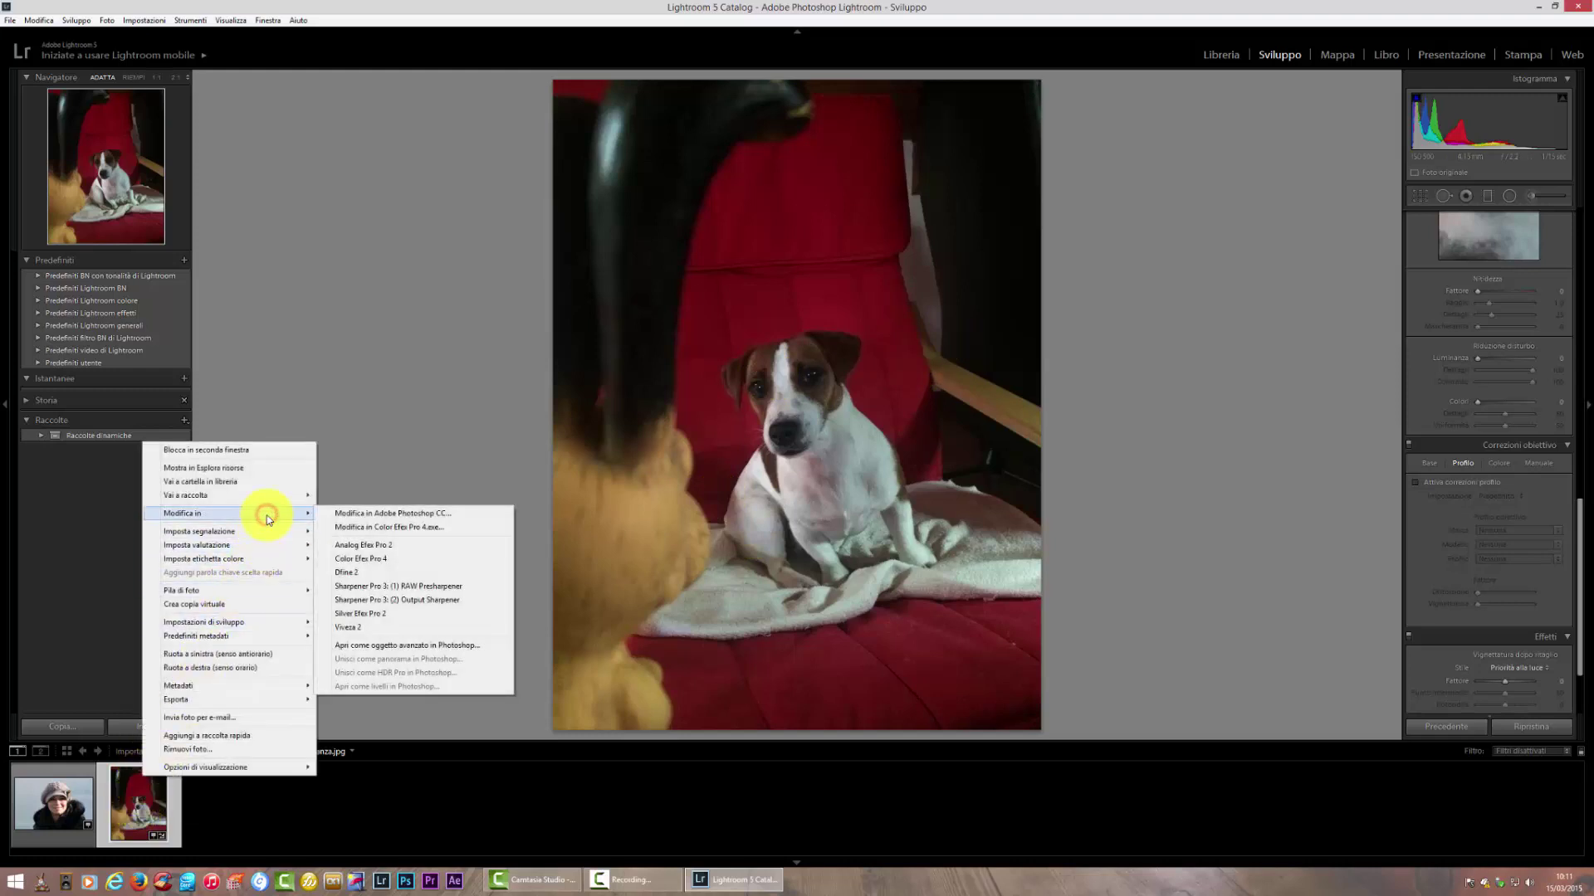
{"action": "left_click", "coordinate": [387, 572]}
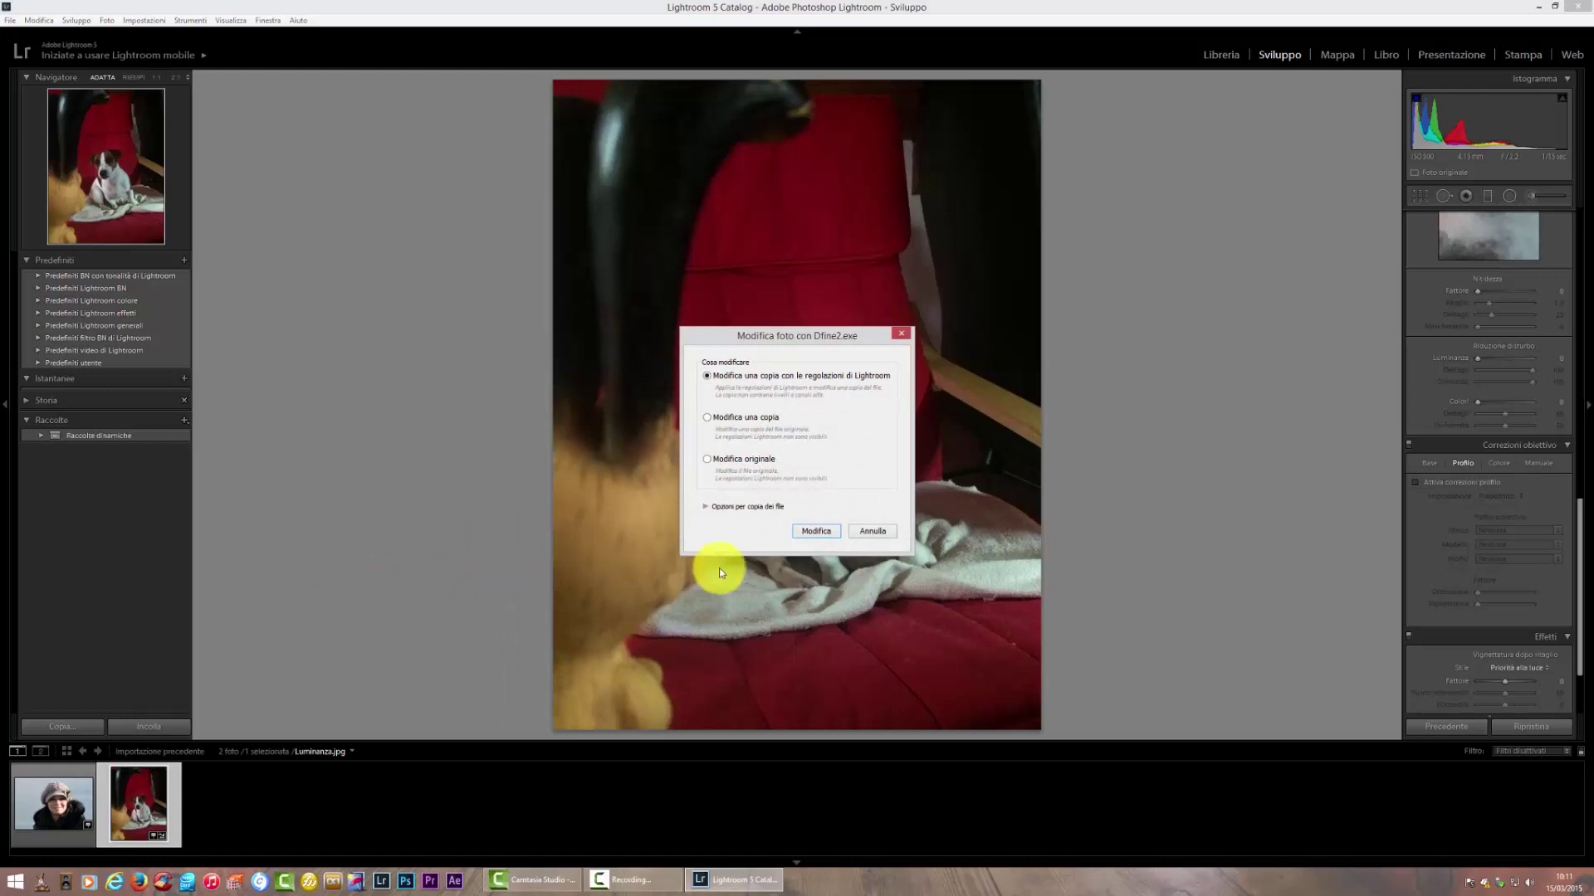
{"action": "left_click", "coordinate": [815, 531]}
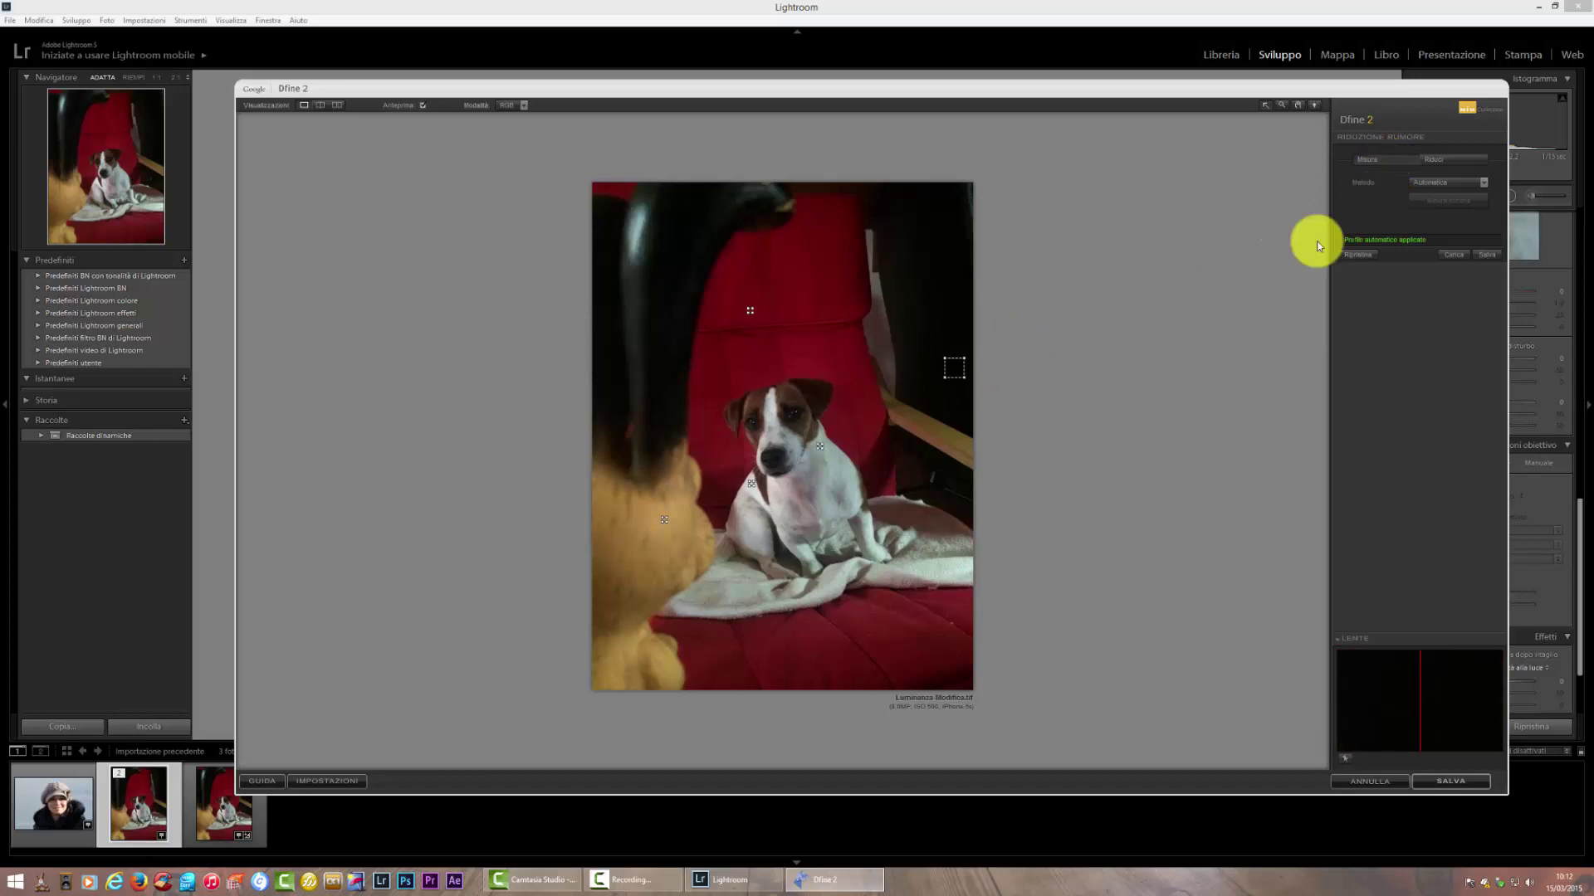
Switch Dfine 2 to the Riduci stage and place a control point on the dog photo.
{"action": "left_click", "coordinate": [1462, 162]}
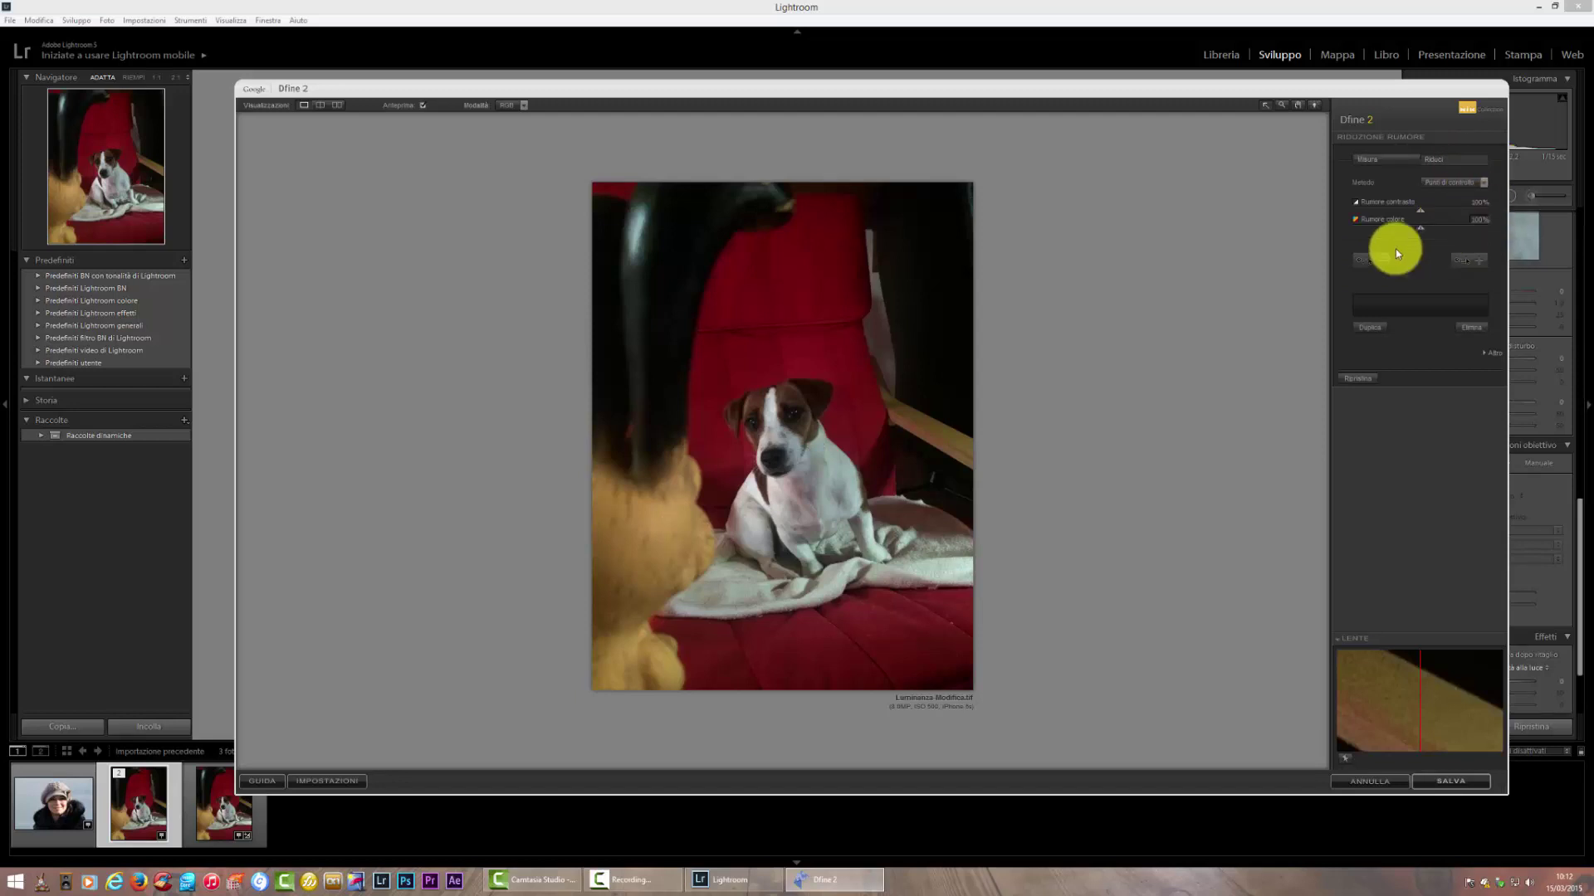
{"action": "left_click", "coordinate": [787, 397]}
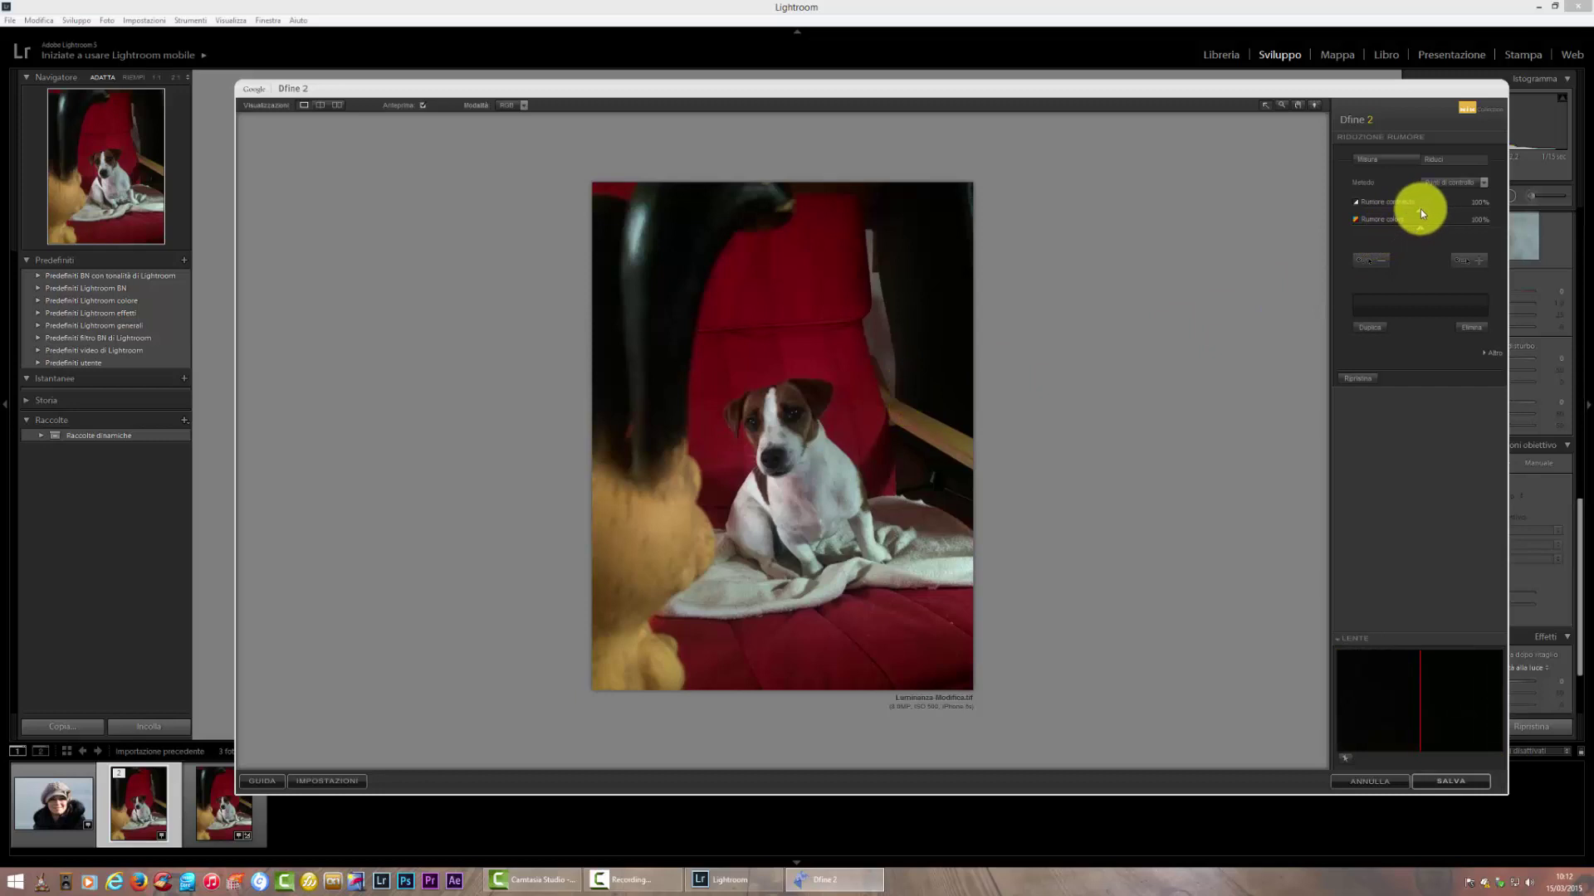
Raise Rumore contrasto and Rumore colore to 200%, then save back as Luminanza-Modifica.tif.
{"action": "mouse_move", "coordinate": [1420, 209]}
{"action": "left_mouse_down"}
{"action": "mouse_move", "coordinate": [1504, 208]}
{"action": "mouse_move", "coordinate": [1481, 232]}
{"action": "left_mouse_up"}
{"action": "left_click", "coordinate": [1483, 230]}
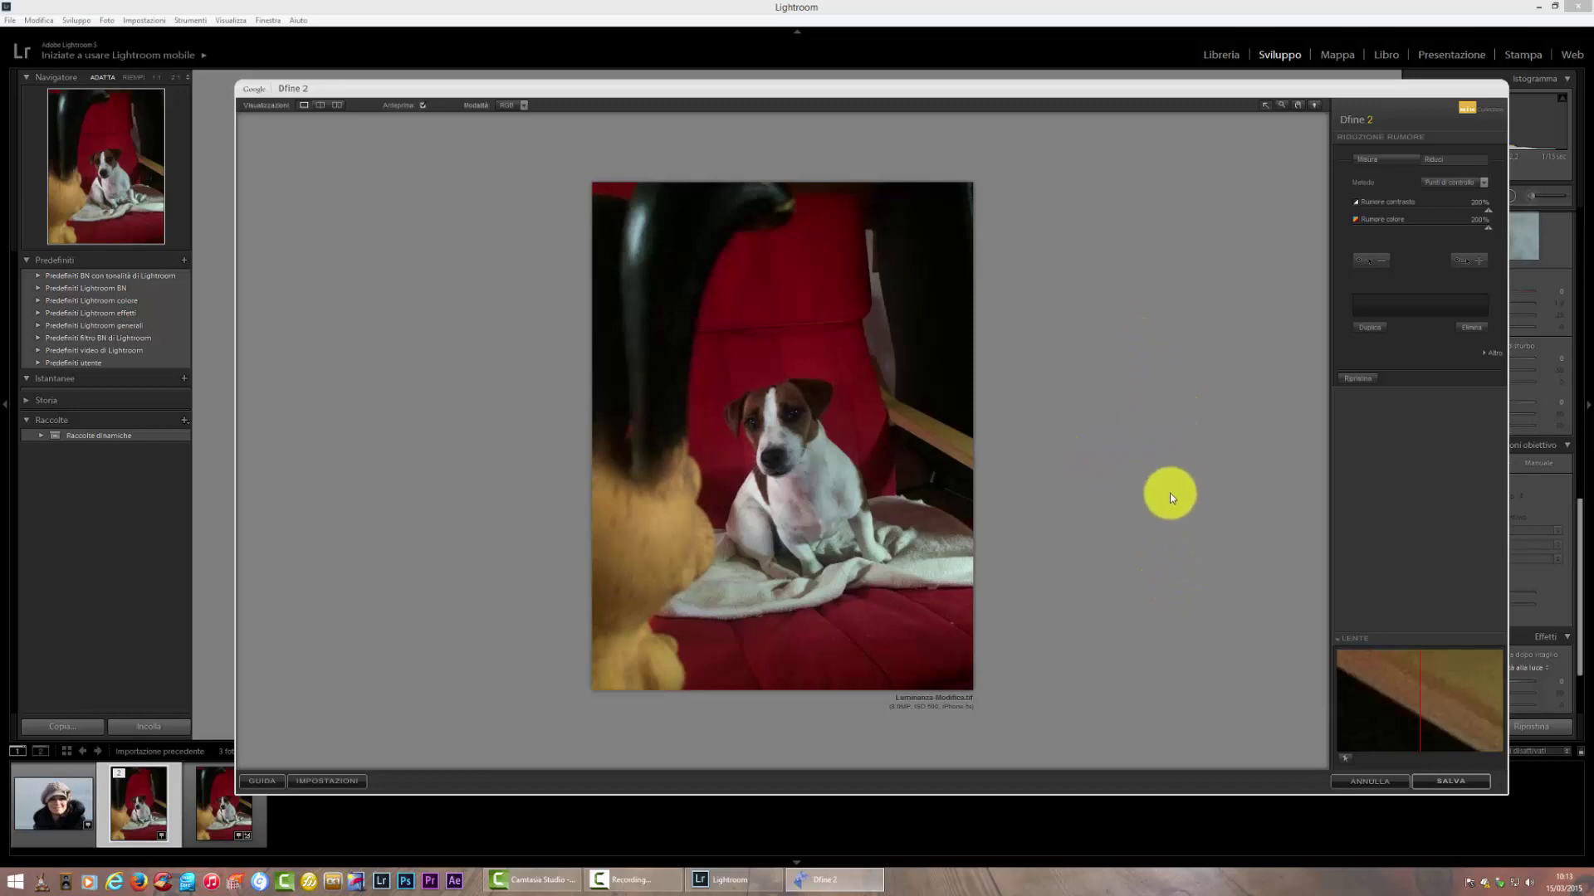
{"action": "left_click", "coordinate": [1456, 782]}
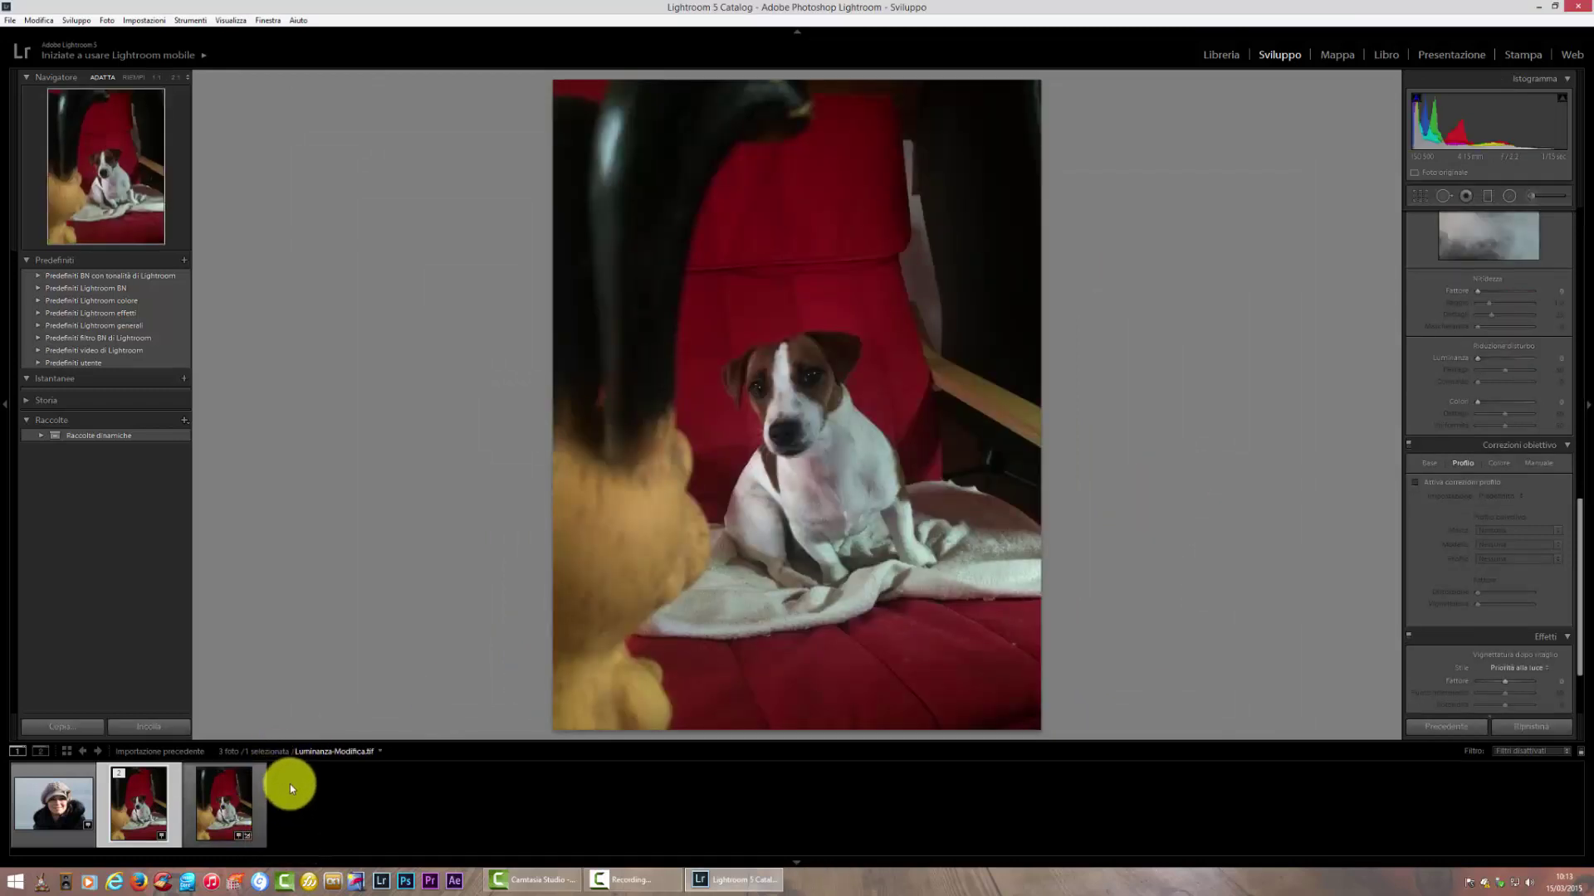
Compare the dog photo copies in the filmstrip and delete the unwanted copy, confirming Rimuovi.
{"action": "left_click", "coordinate": [219, 817]}
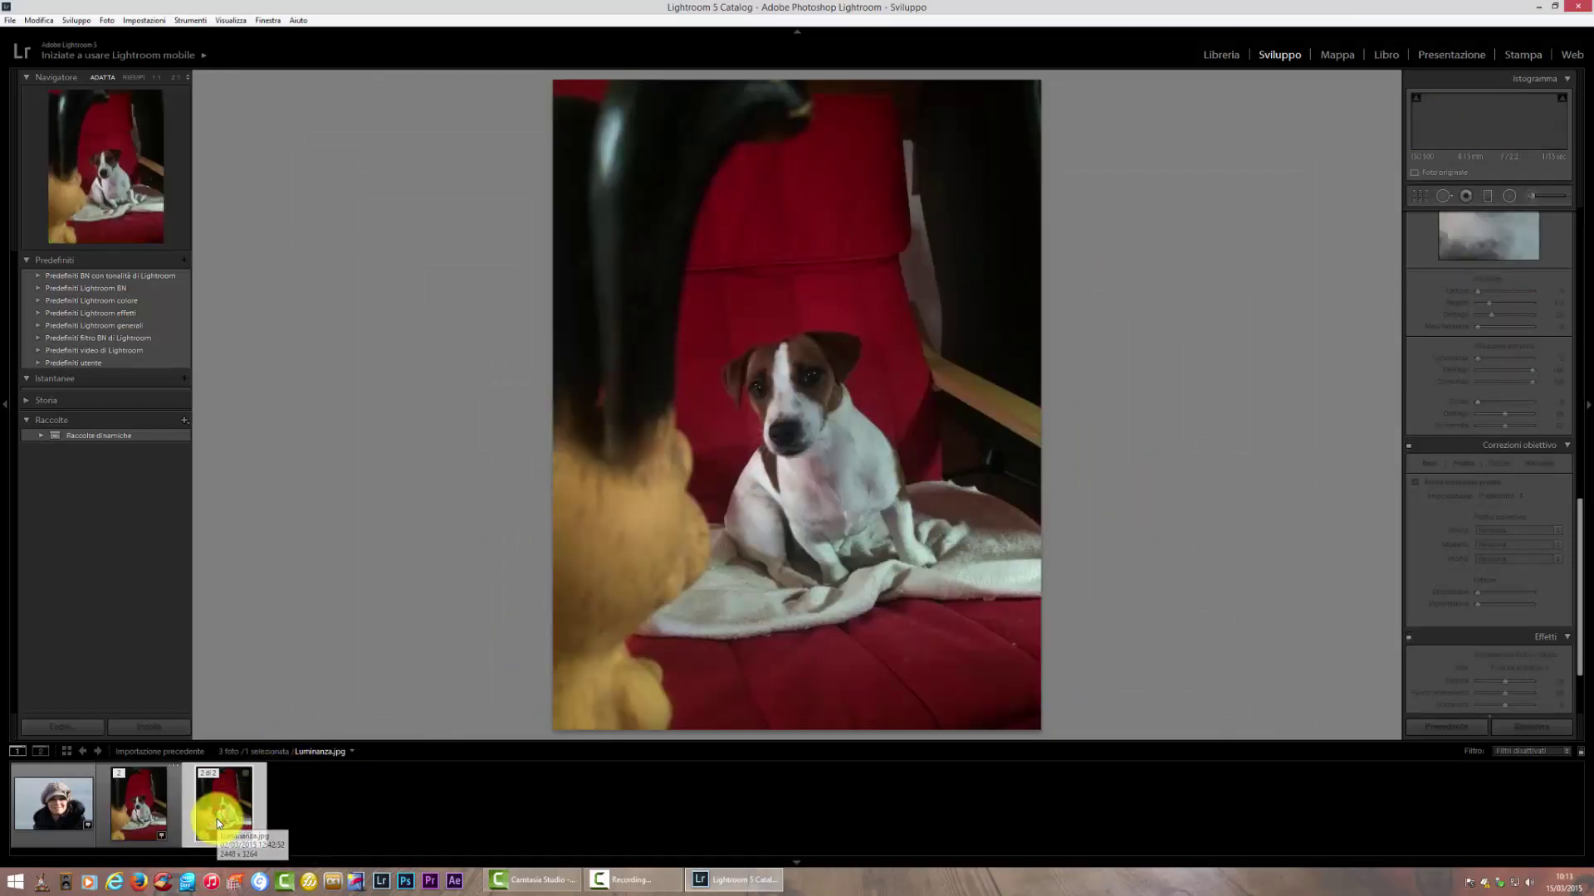
{"action": "left_click", "coordinate": [166, 815]}
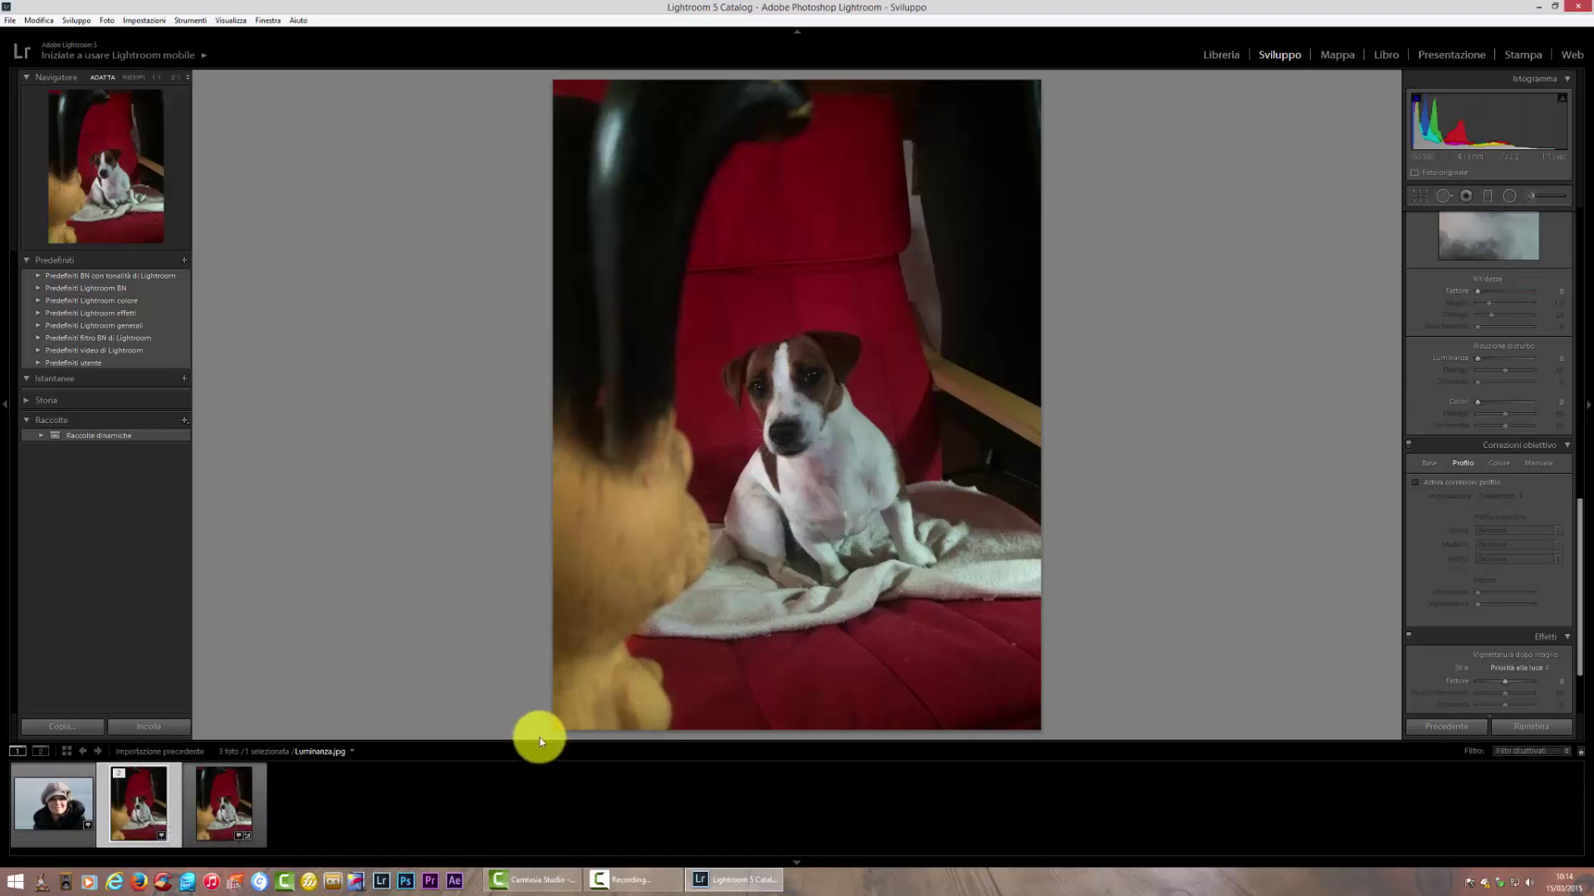
{"action": "key", "text": "Delete"}
{"action": "left_click", "coordinate": [840, 465]}
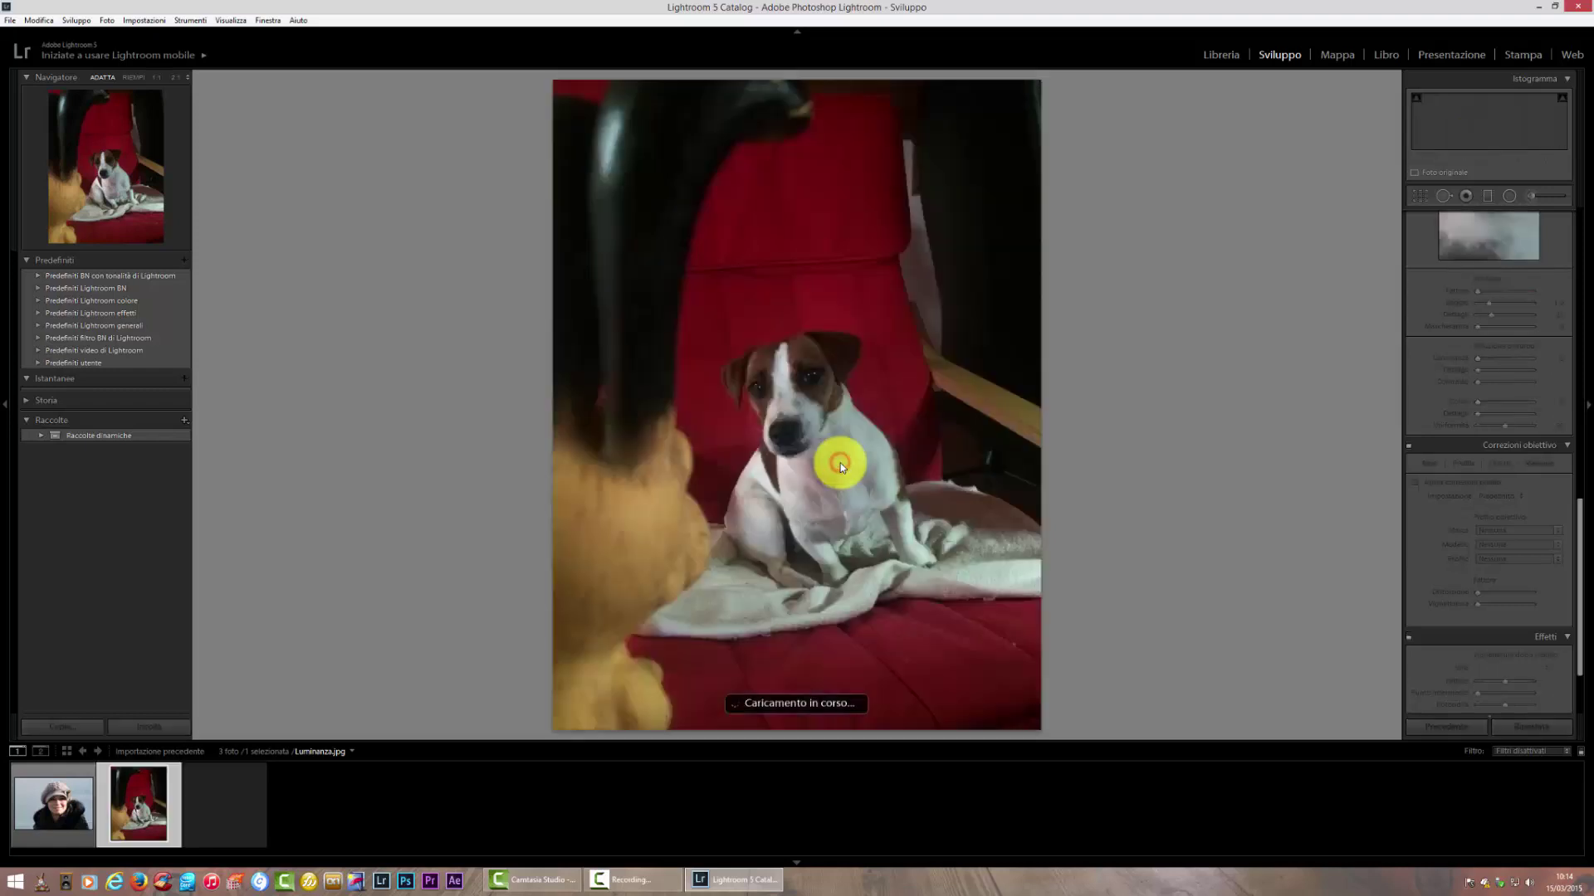
{"action": "key", "text": "Delete"}
Remove the dog photo, check Nitidezza.NEF's fur collar at 2:1, and scroll to Dettagli.
{"action": "left_click", "coordinate": [842, 468]}
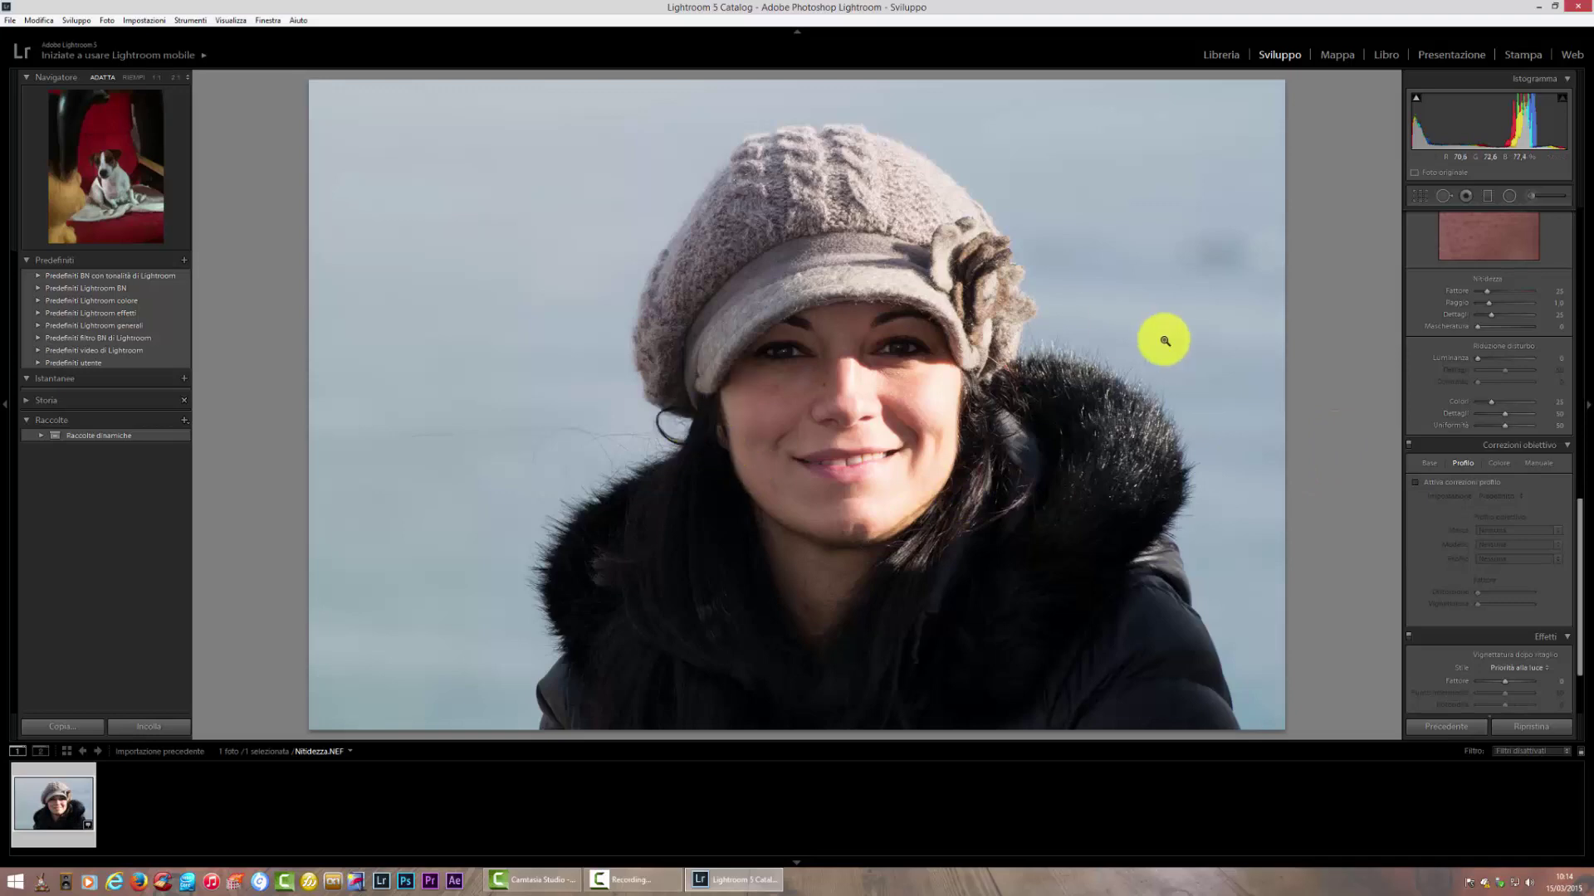
{"action": "left_click", "coordinate": [1089, 361]}
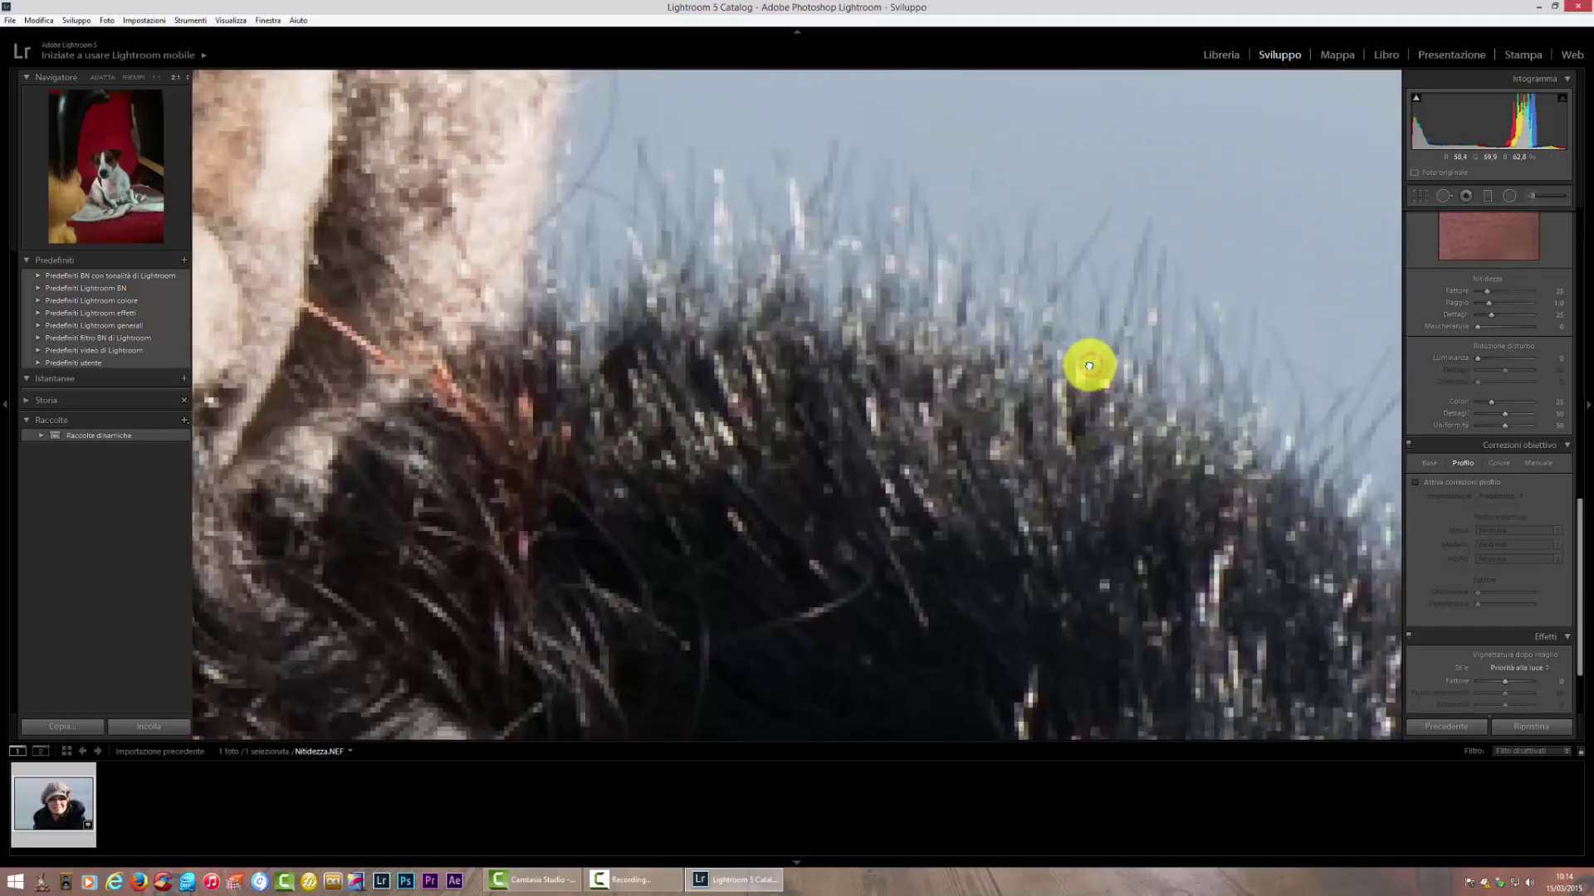
{"action": "left_click", "coordinate": [559, 347]}
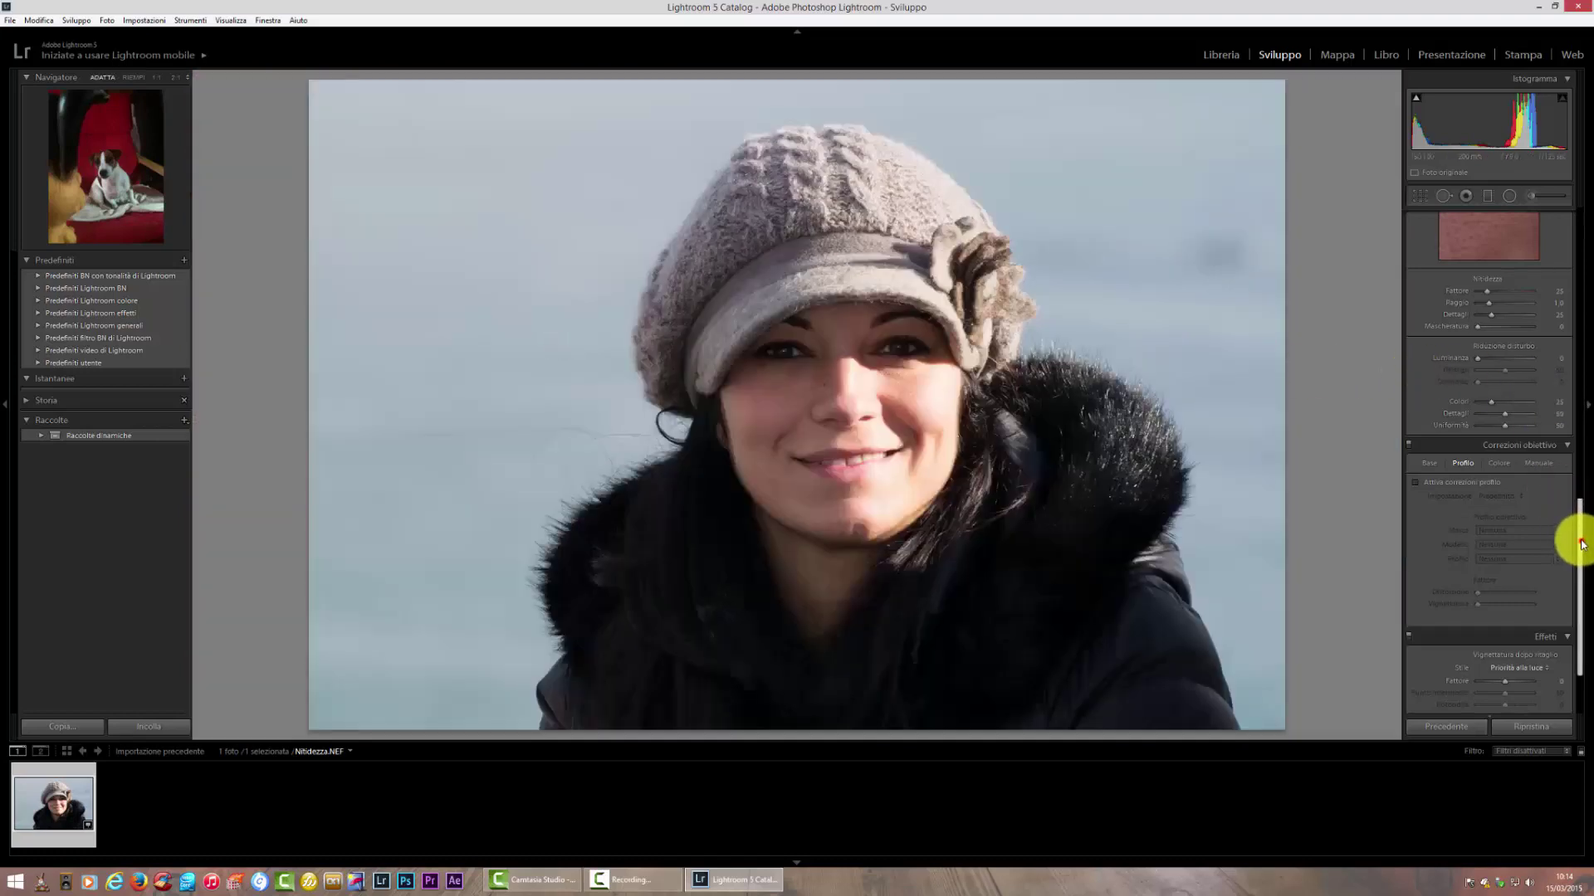
{"action": "left_click_drag", "start_coordinate": [1582, 543], "coordinate": [1569, 488]}
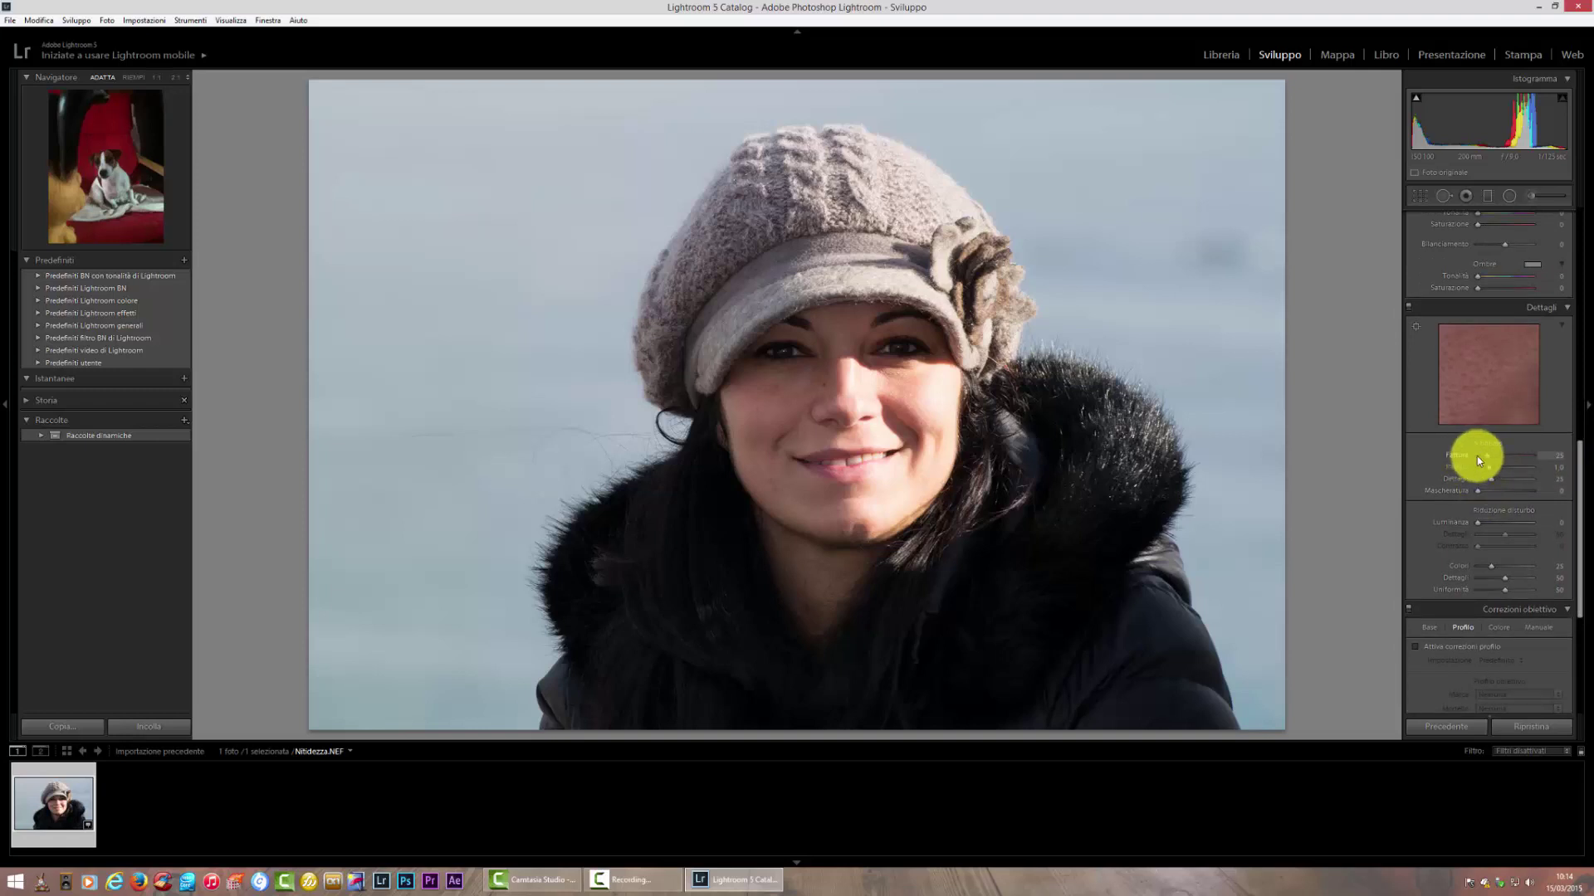
Lower the portrait's sharpening Amount to 32 and hold Alt to preview the sharpening mask.
{"action": "left_click_drag", "start_coordinate": [1485, 461], "coordinate": [1479, 462]}
{"action": "left_click_drag", "start_coordinate": [1487, 462], "coordinate": [1488, 469]}
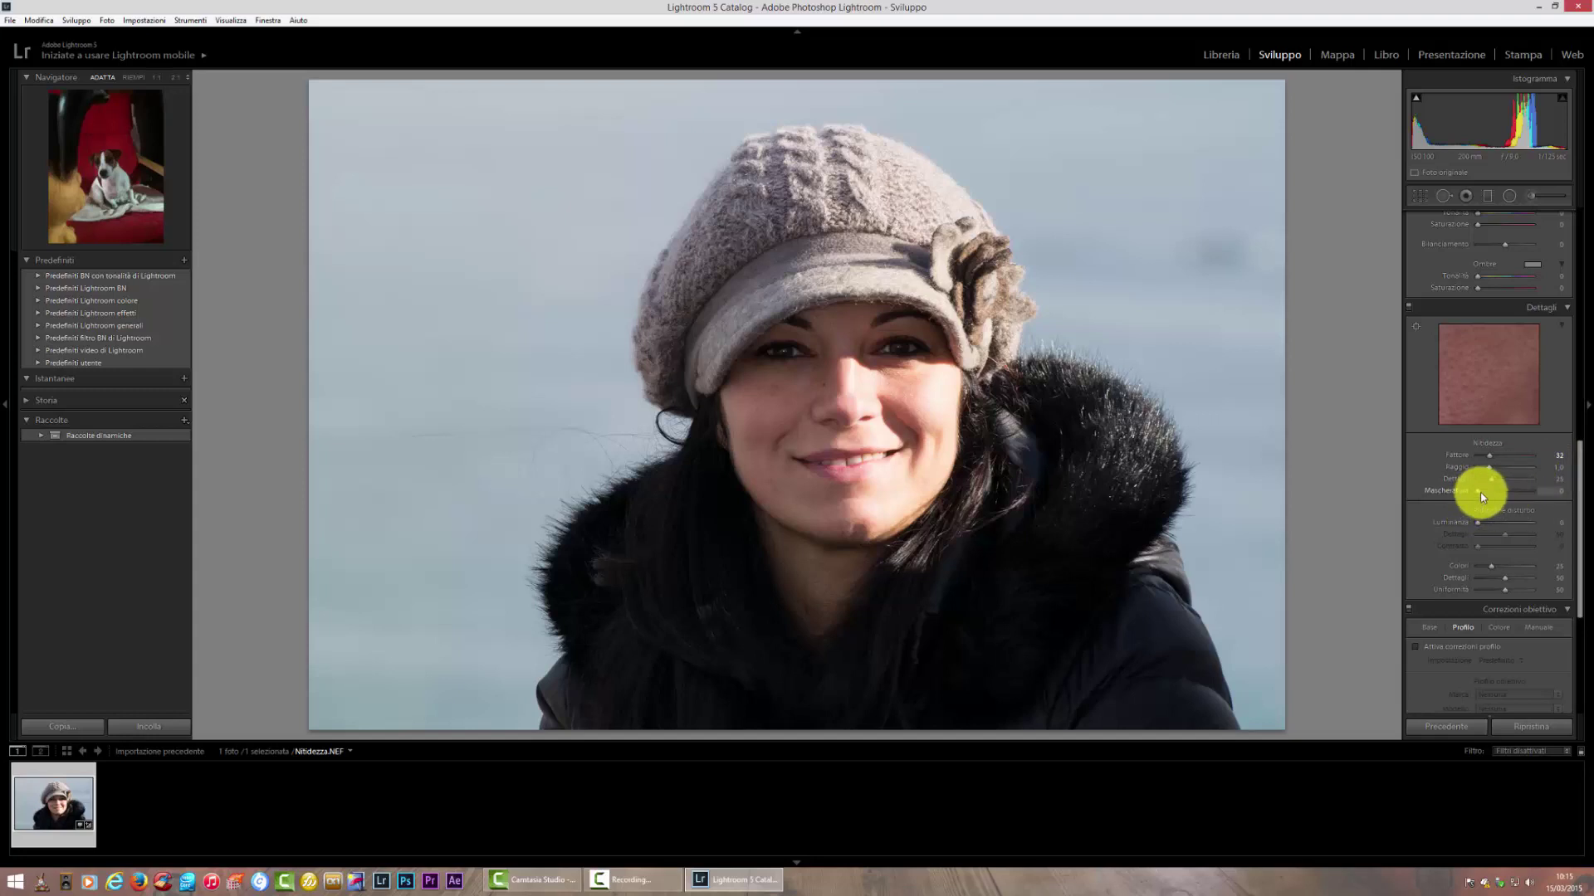
{"action": "key", "text": "alt"}
Alt-drag Masking to 72 while watching the mask, so only hat and hair edges sharpen.
{"action": "left_click_drag", "start_coordinate": [1479, 496], "coordinate": [1491, 497]}
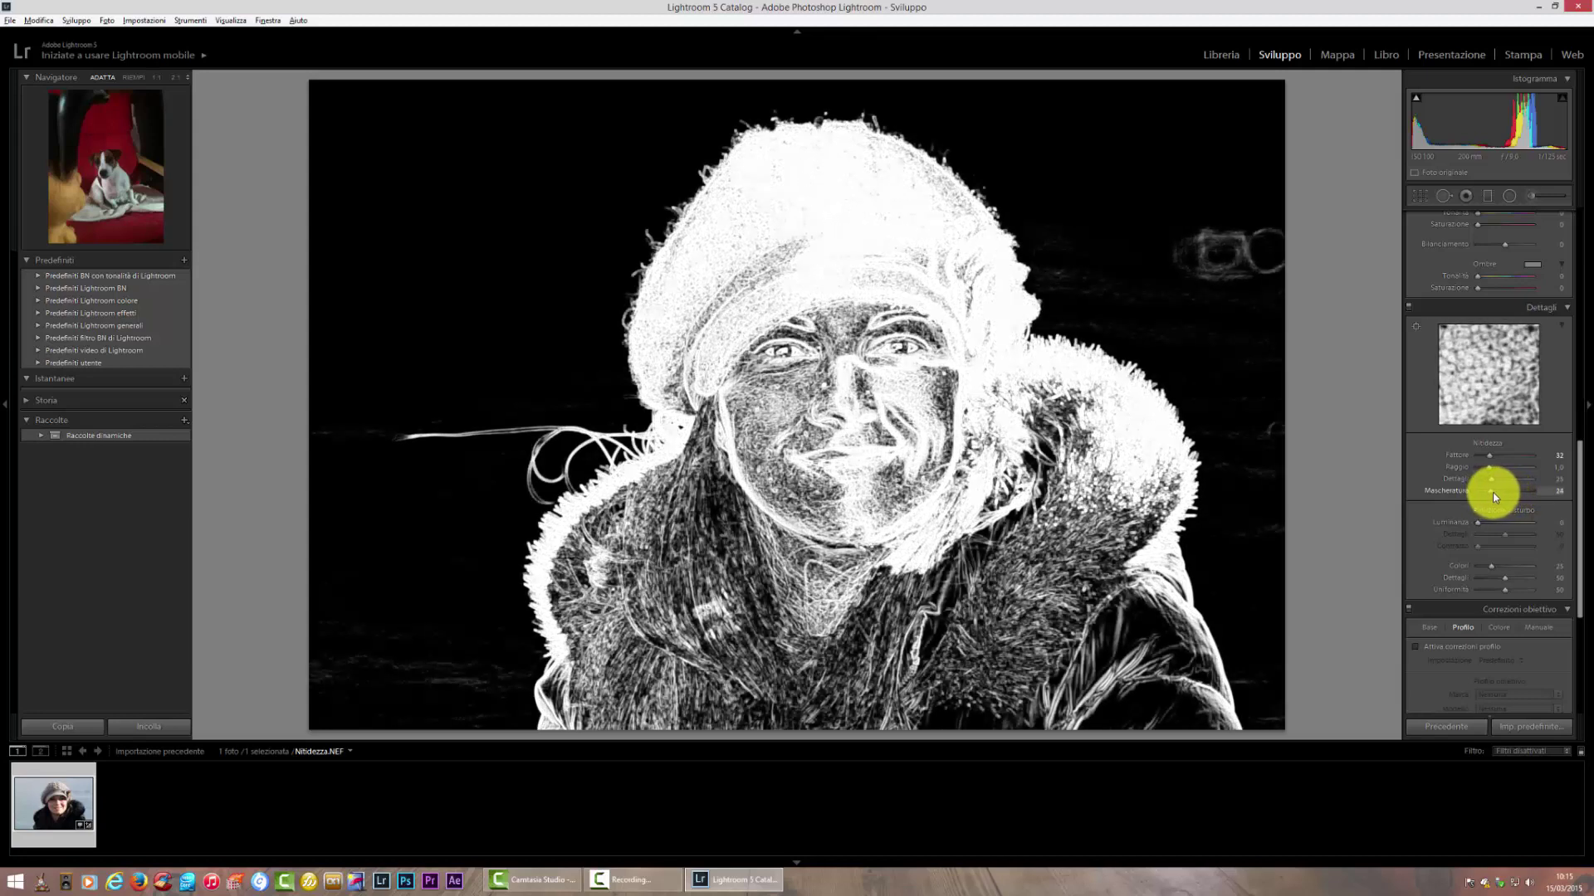
{"action": "mouse_move", "coordinate": [1491, 497]}
{"action": "left_mouse_down"}
{"action": "mouse_move", "coordinate": [1526, 495]}
{"action": "mouse_move", "coordinate": [1482, 495]}
{"action": "left_mouse_up"}
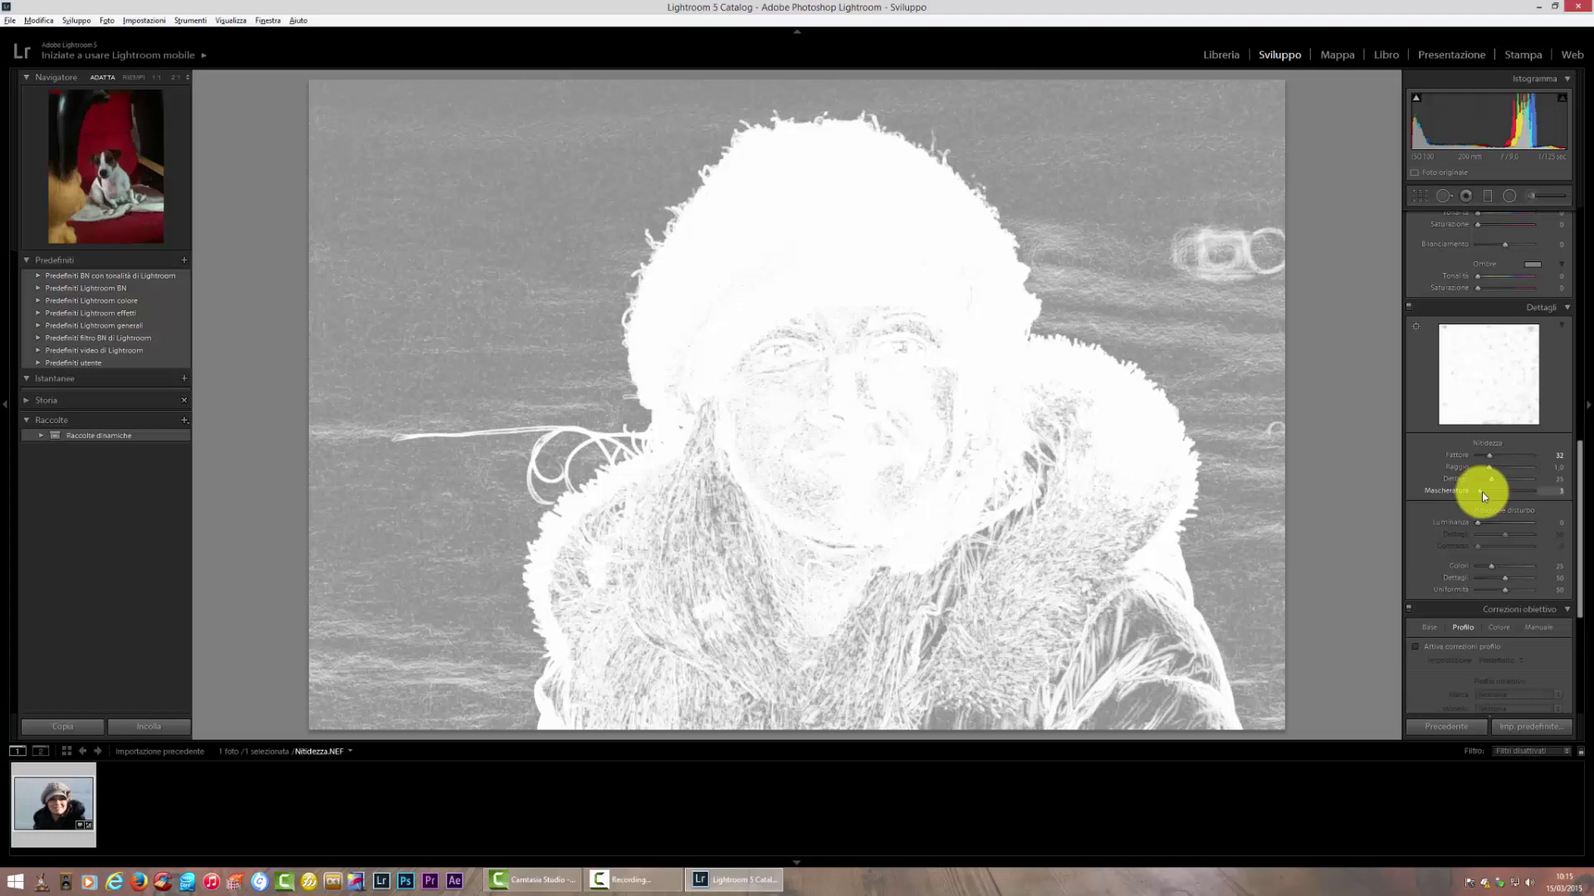
{"action": "left_click_drag", "start_coordinate": [1481, 491], "coordinate": [1519, 504]}
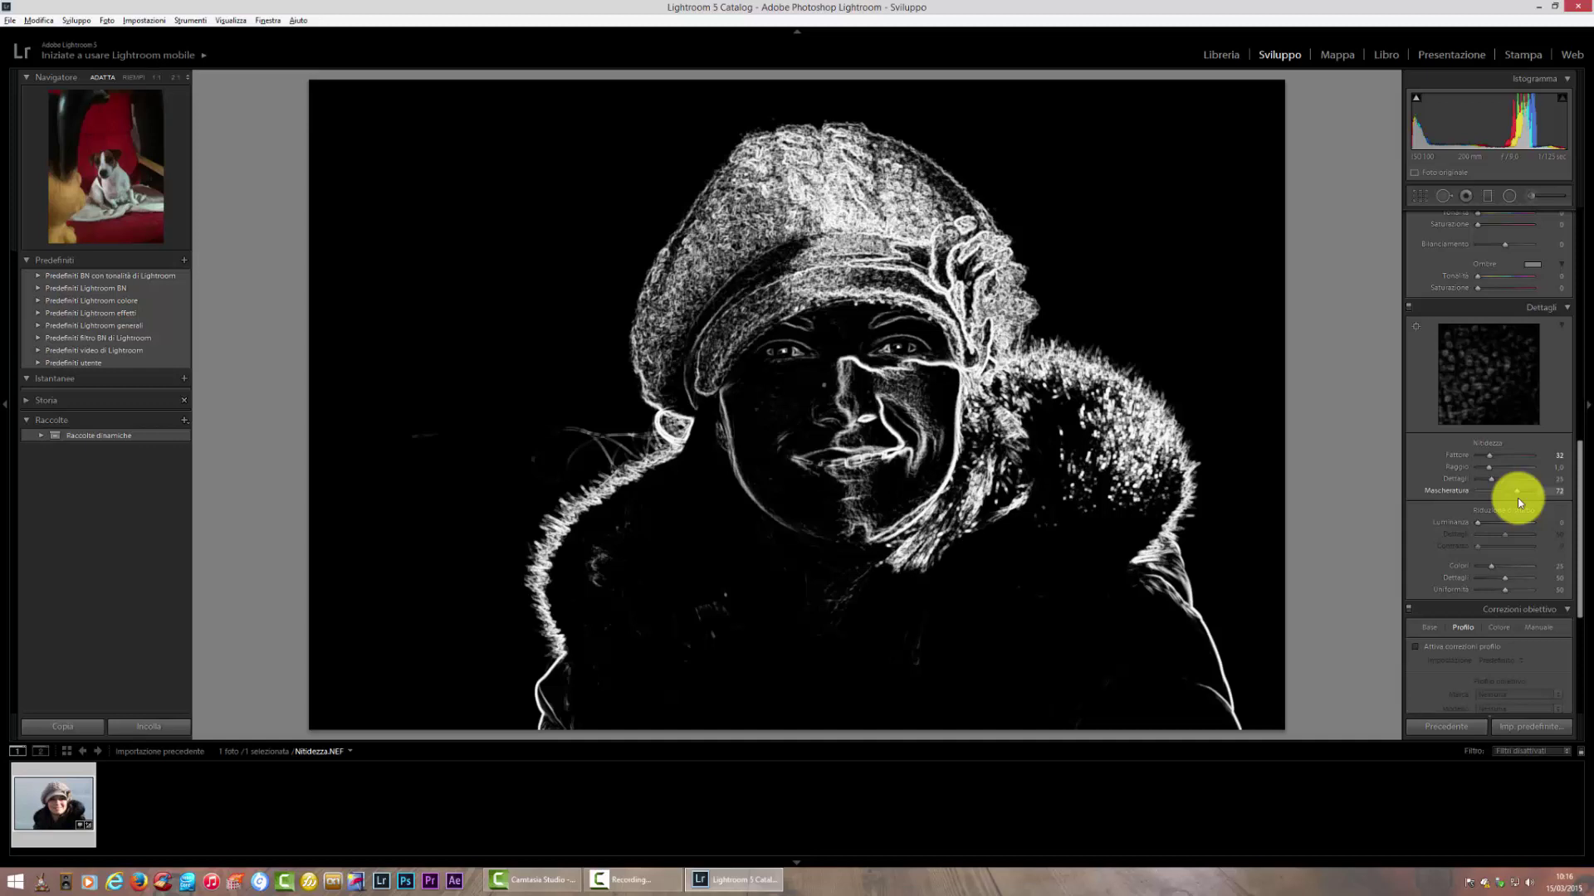
{"action": "left_click_drag", "start_coordinate": [1519, 502], "coordinate": [1519, 502]}
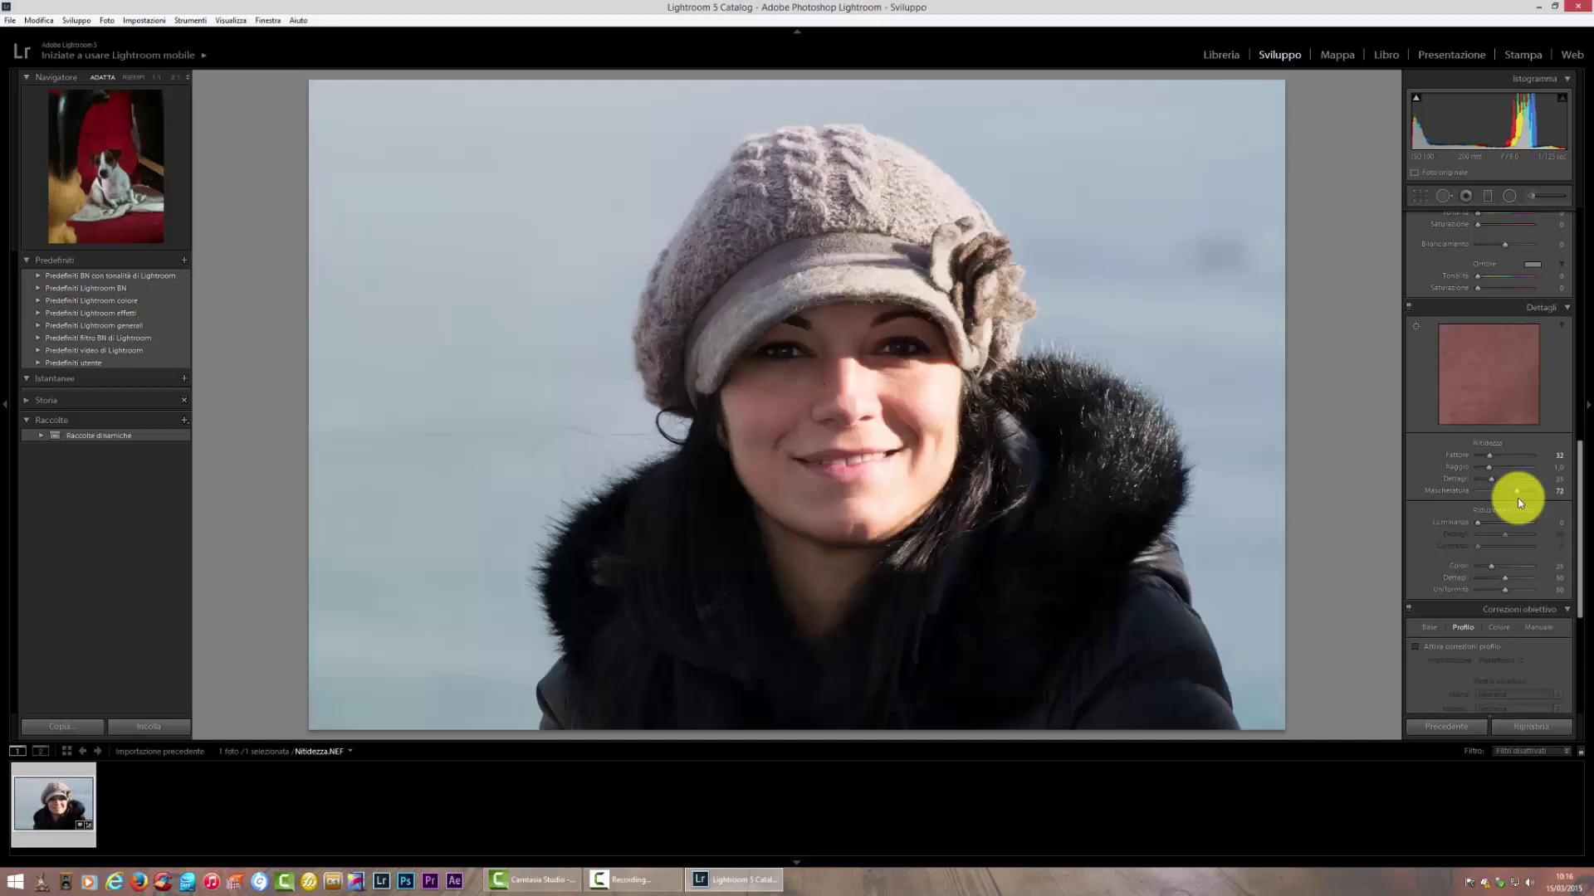
Zoom onto the eye and face, and compare sharpening Amount 0 against the maximum 150.
{"action": "left_click", "coordinate": [785, 360]}
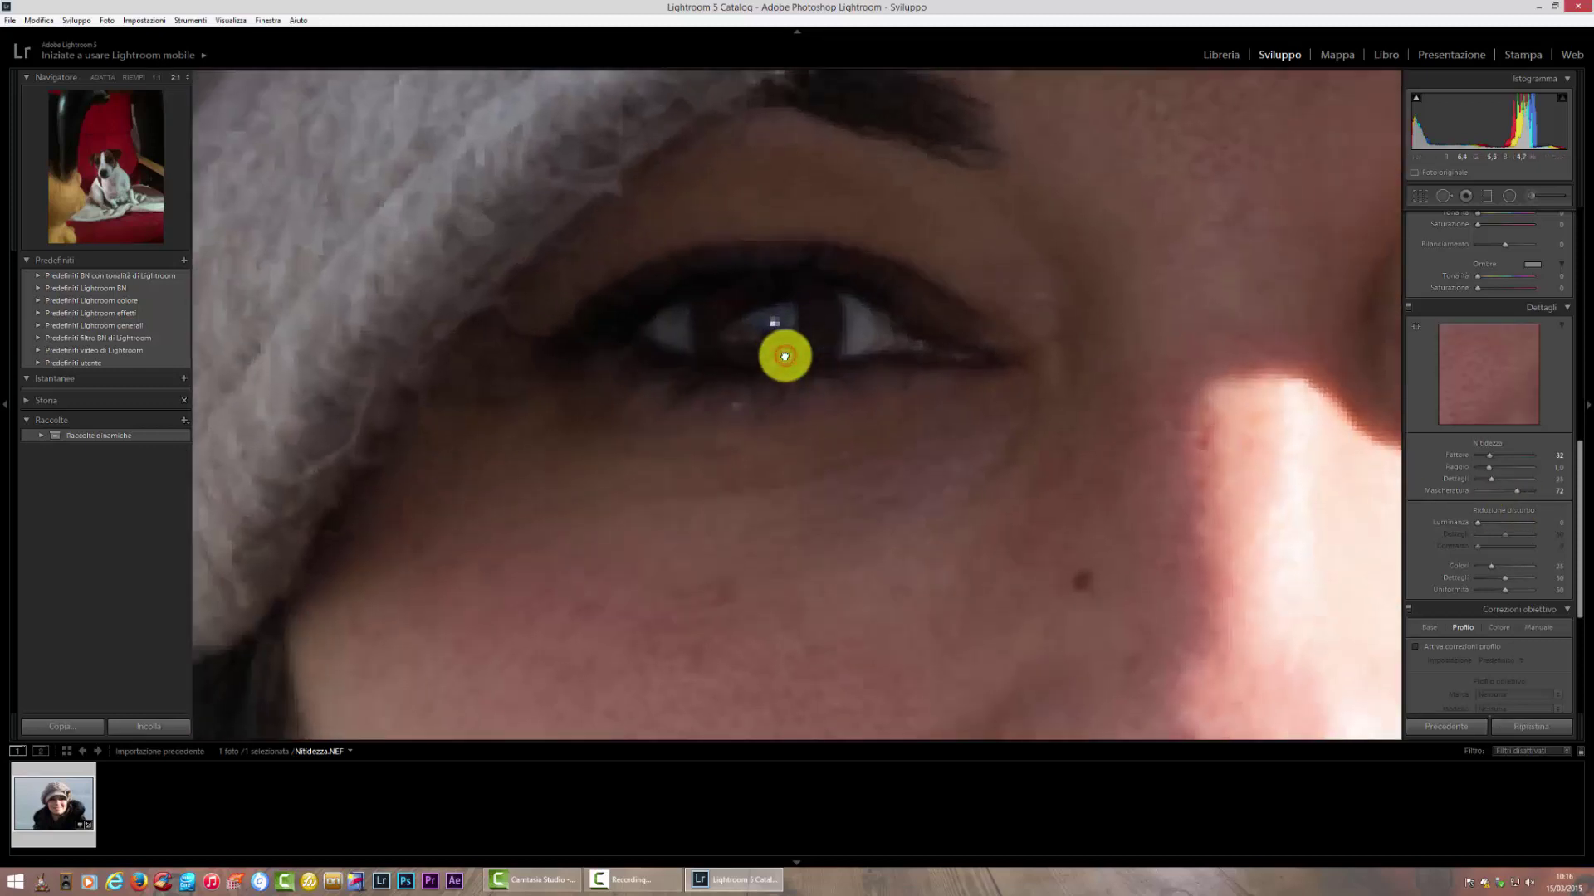
{"action": "left_click", "coordinate": [191, 82]}
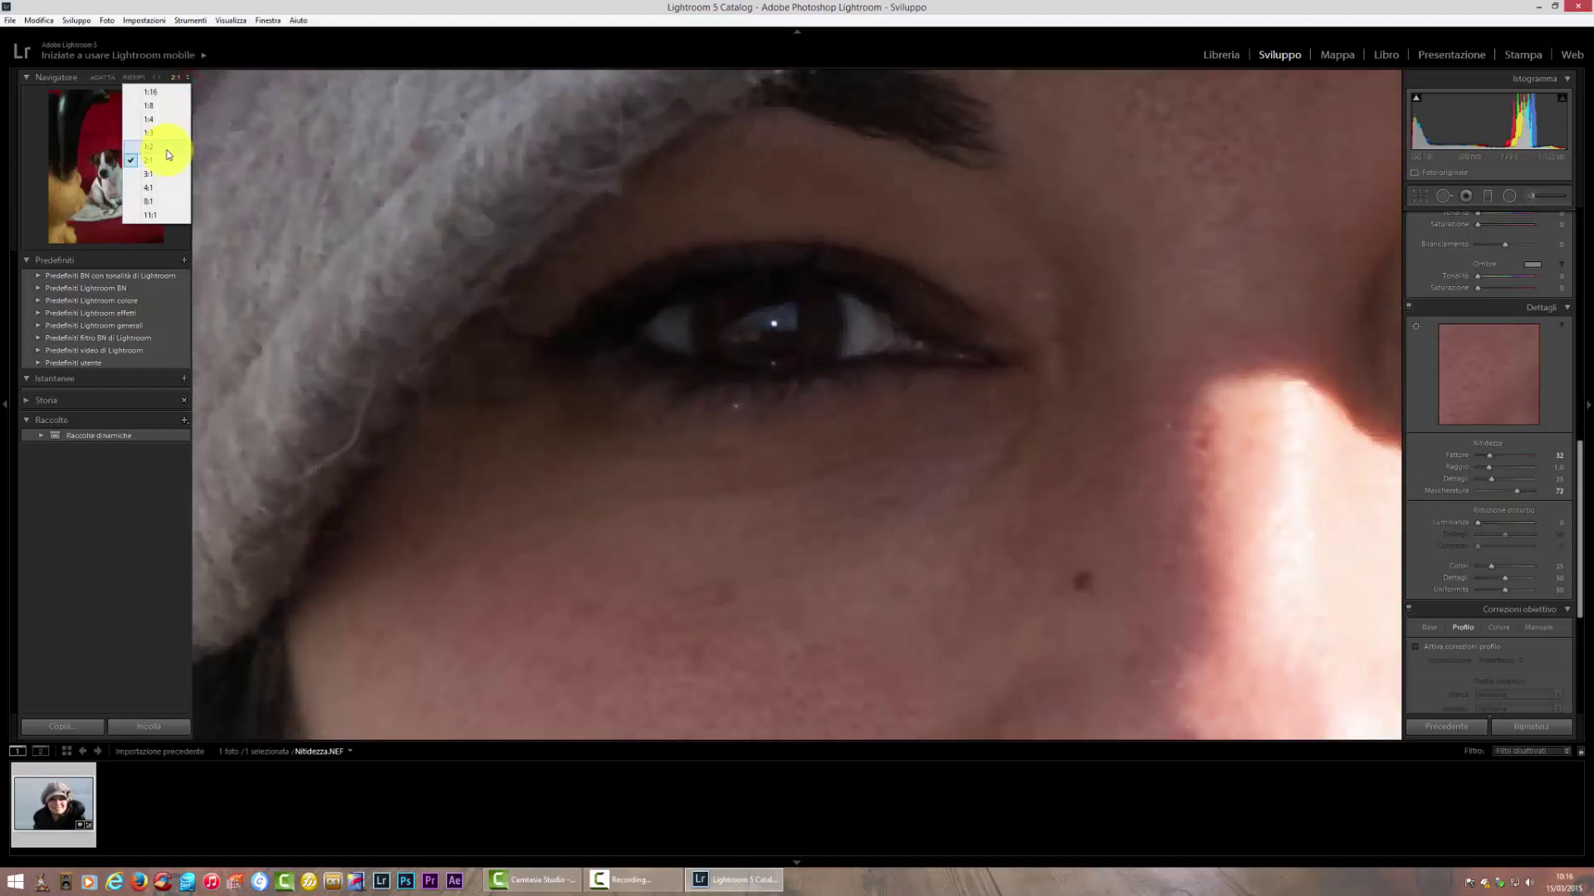
{"action": "left_click", "coordinate": [158, 150]}
{"action": "left_click_drag", "start_coordinate": [737, 343], "coordinate": [778, 369]}
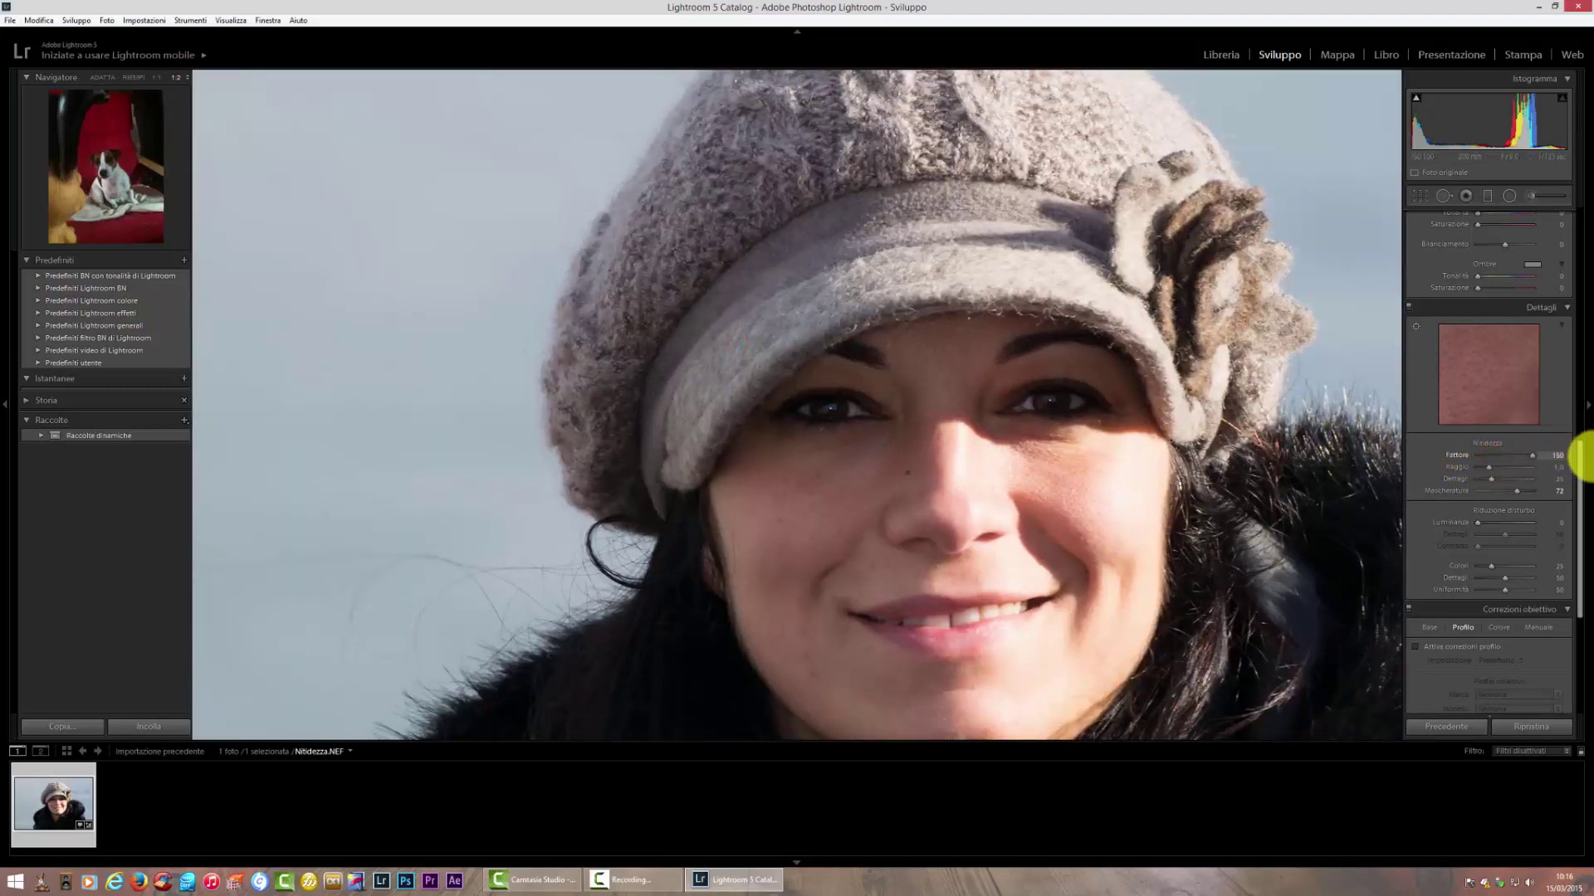
{"action": "type", "text": "0"}
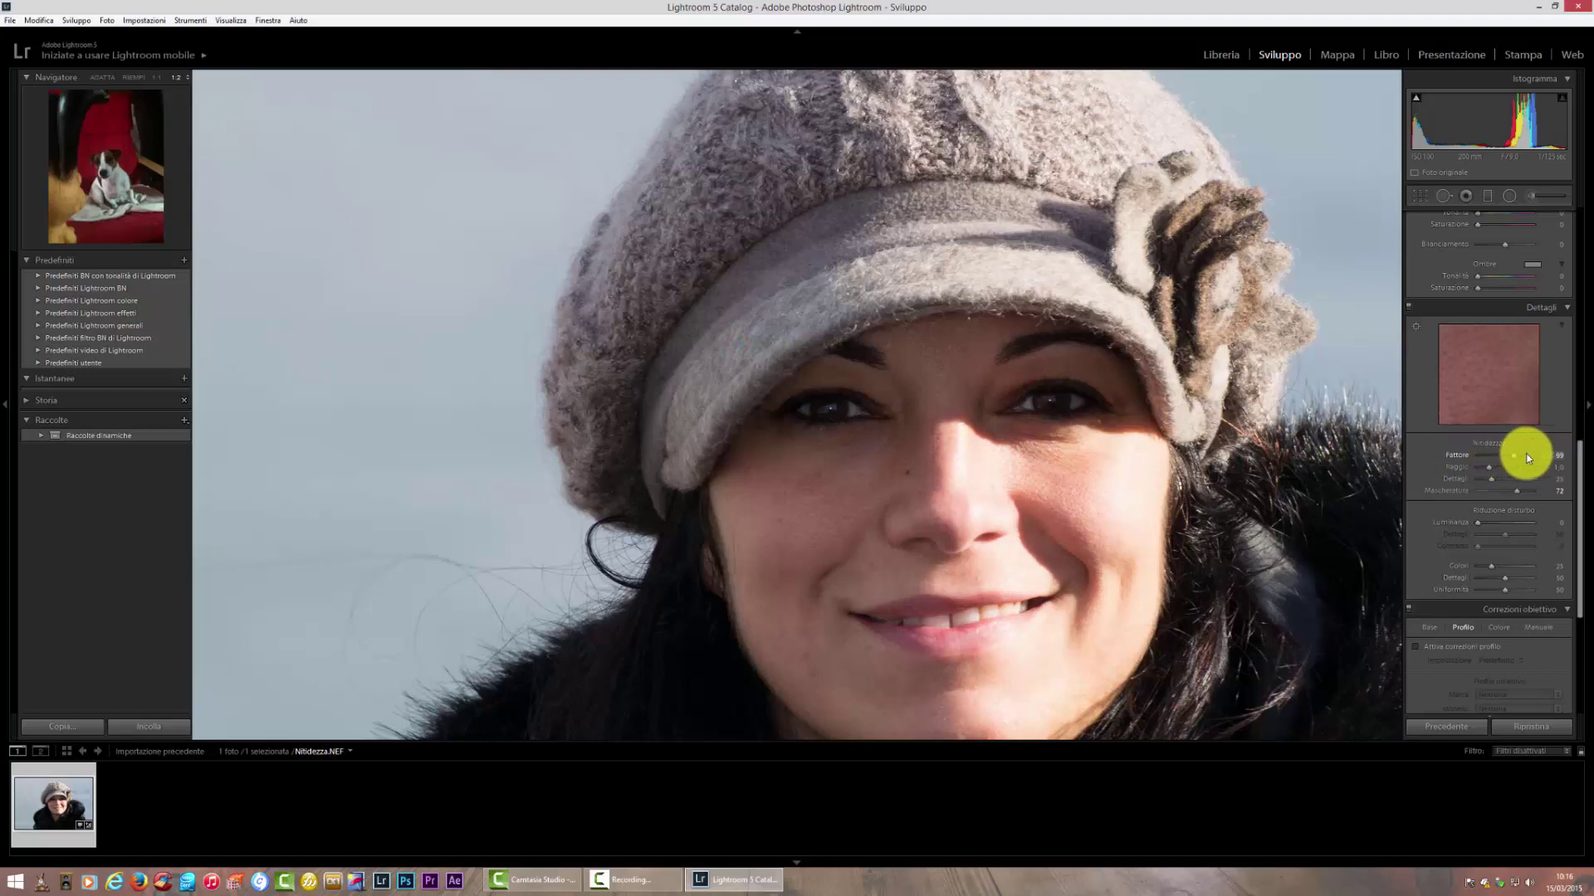
{"action": "left_click_drag", "start_coordinate": [1450, 456], "coordinate": [1569, 454]}
{"action": "left_click_drag", "start_coordinate": [1286, 519], "coordinate": [1106, 420]}
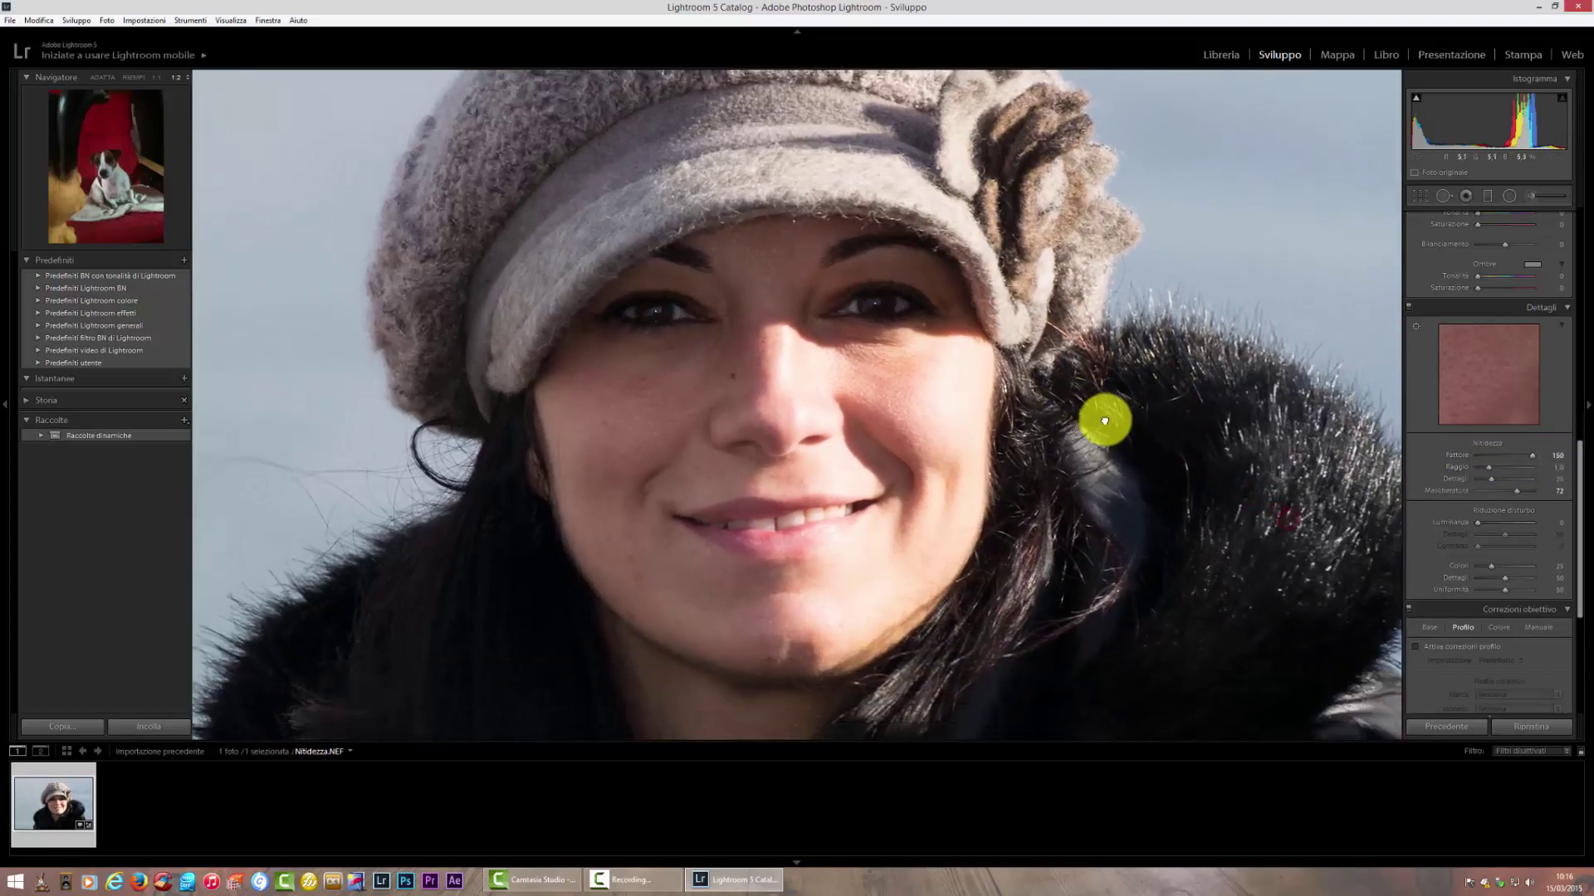
At 2:1 on the hair, toggle Amount between 0 and 150, then settle it at 53.
{"action": "left_click", "coordinate": [186, 77]}
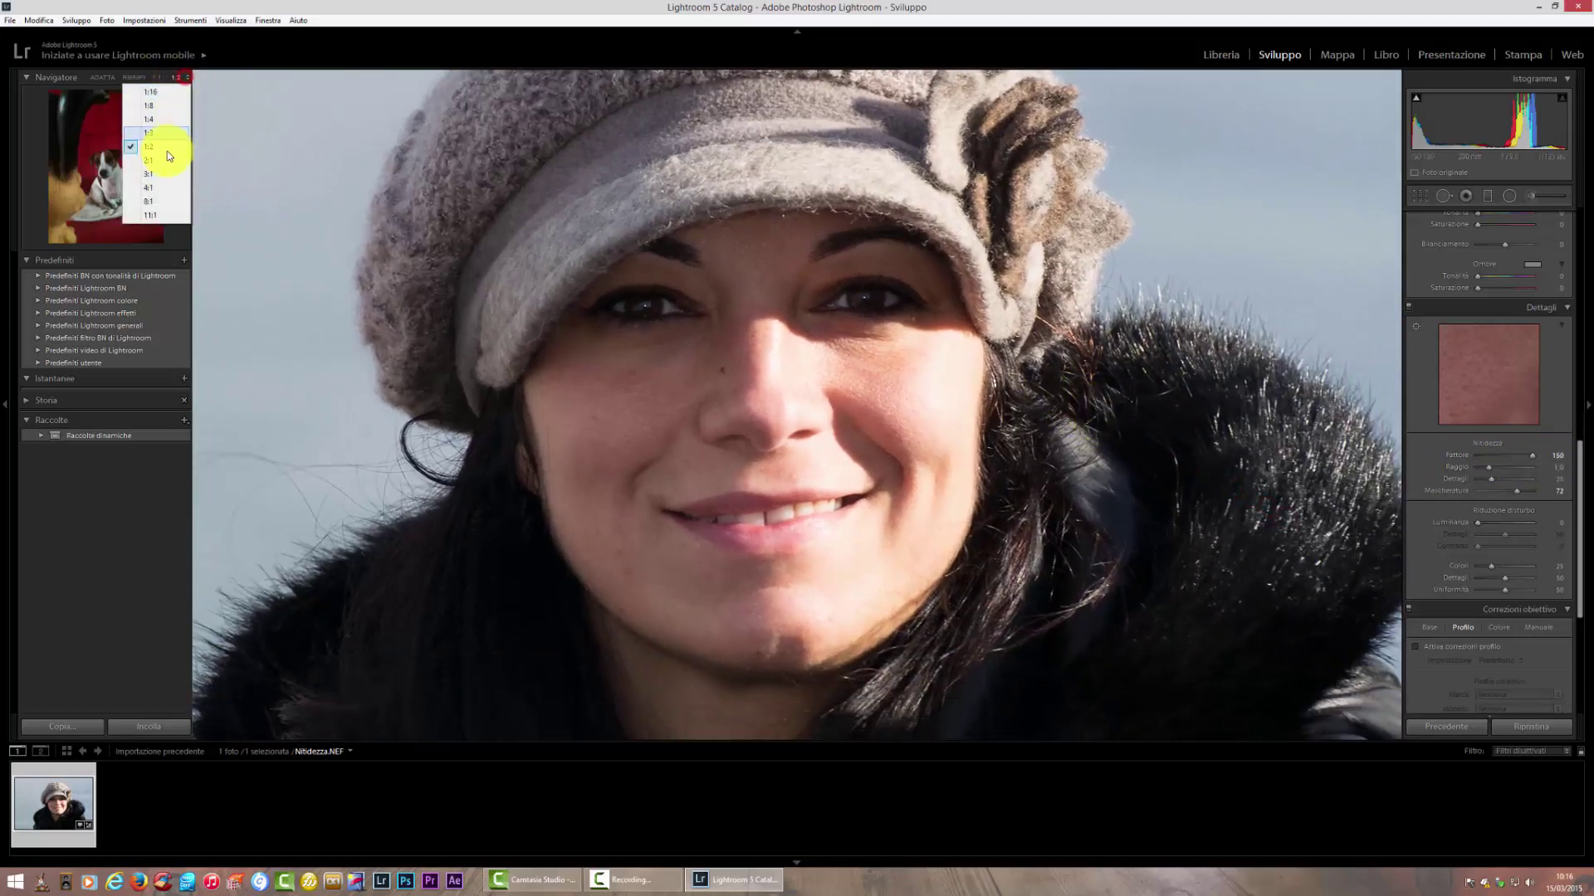
{"action": "left_click", "coordinate": [167, 152]}
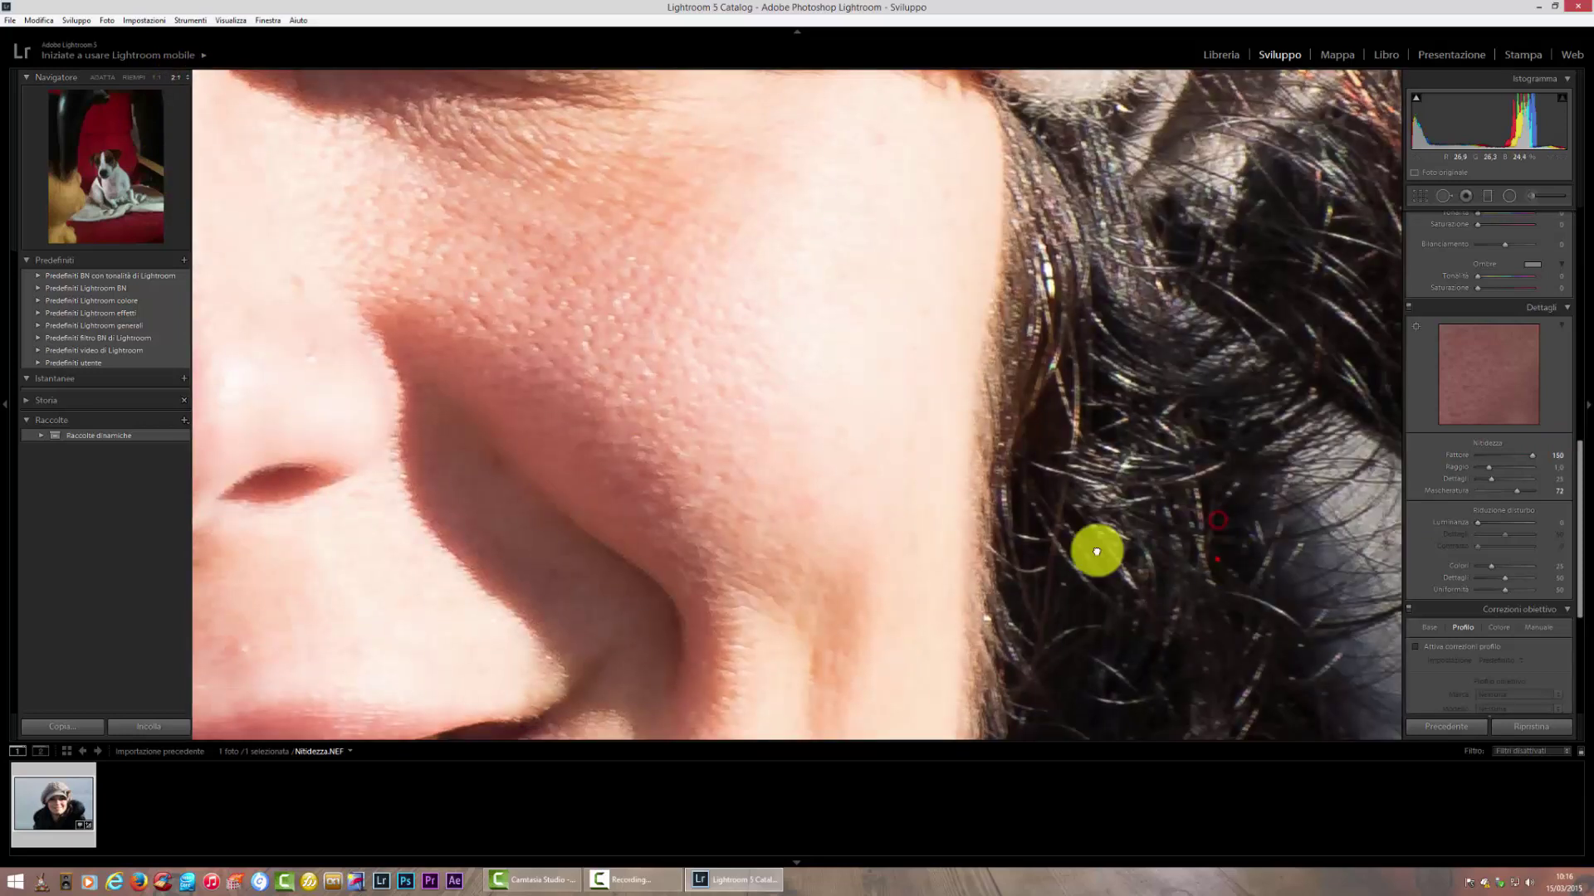
{"action": "left_click_drag", "start_coordinate": [1097, 552], "coordinate": [790, 424]}
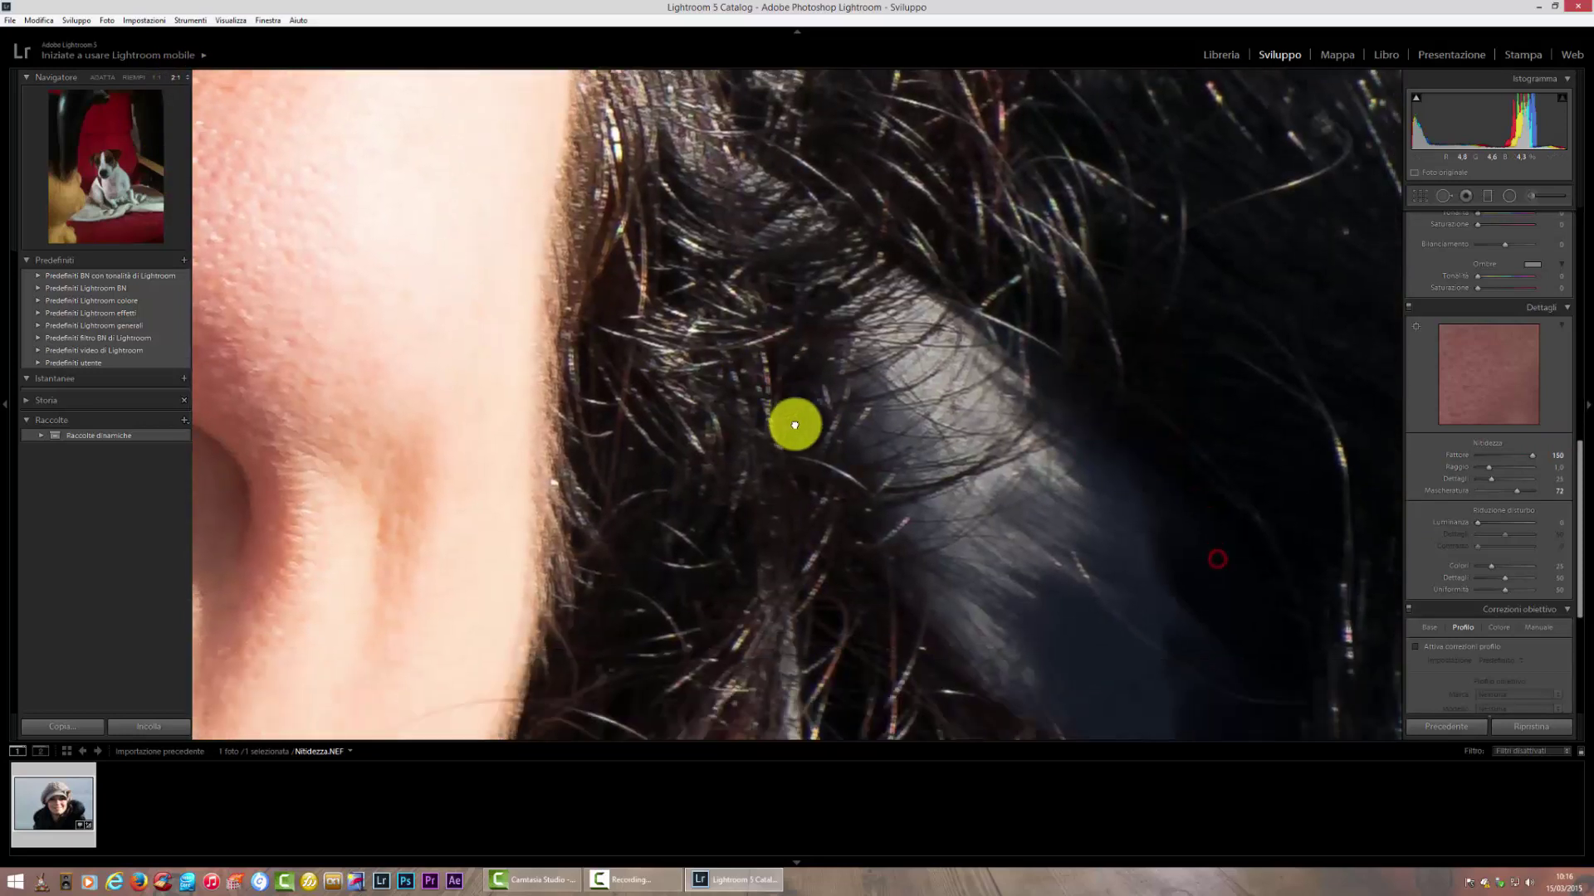
{"action": "left_click_drag", "start_coordinate": [1532, 455], "coordinate": [1466, 448]}
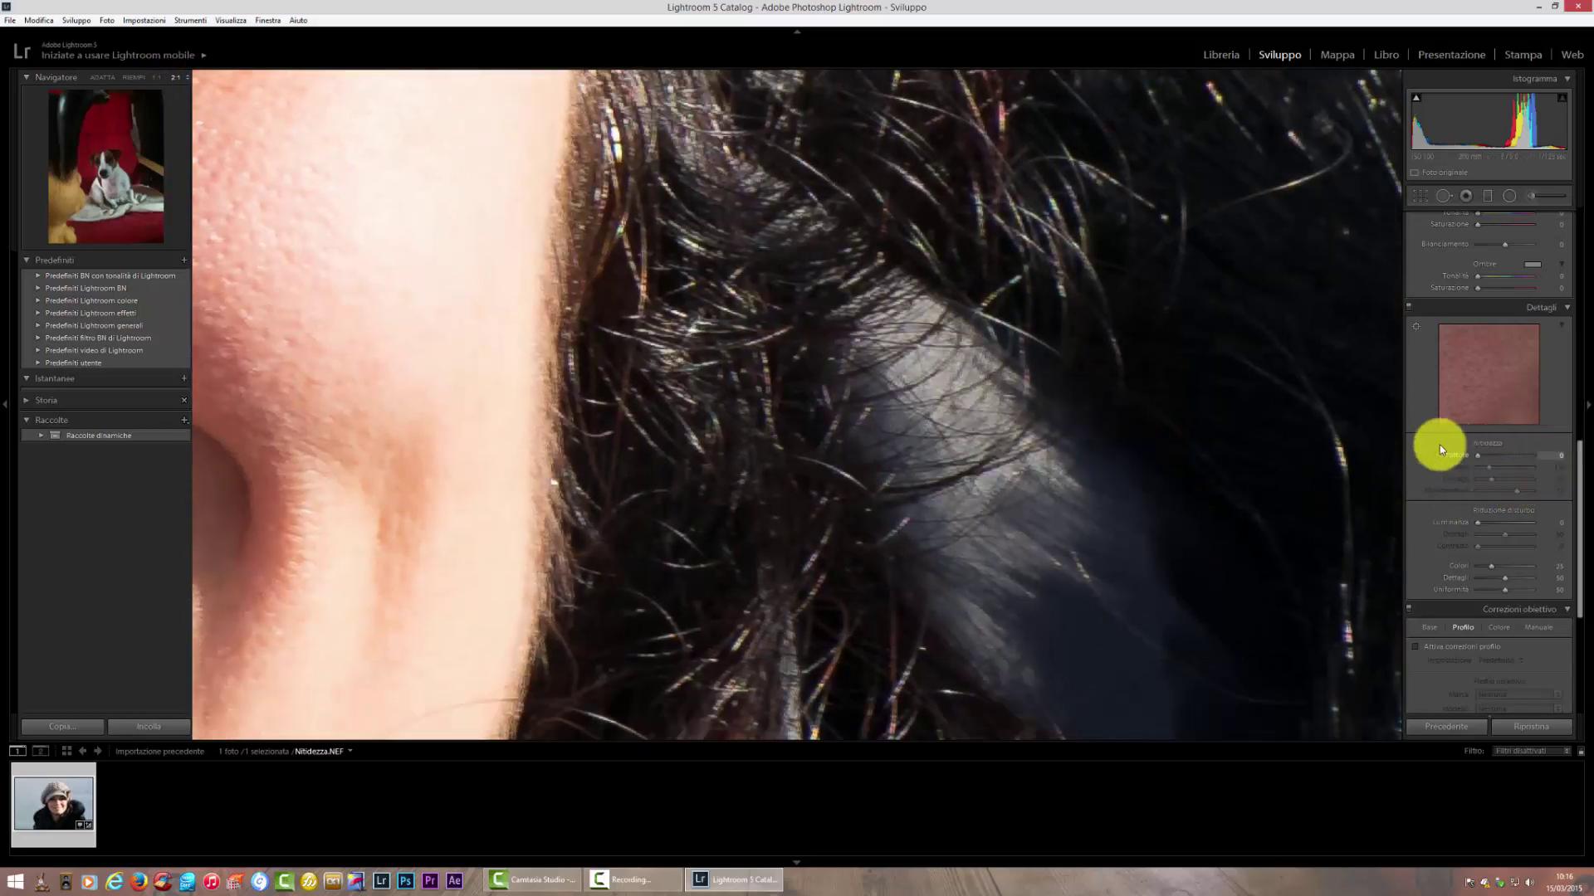
{"action": "mouse_move", "coordinate": [1516, 454]}
{"action": "left_mouse_down"}
{"action": "mouse_move", "coordinate": [1421, 453]}
{"action": "mouse_move", "coordinate": [1510, 470]}
{"action": "left_mouse_up"}
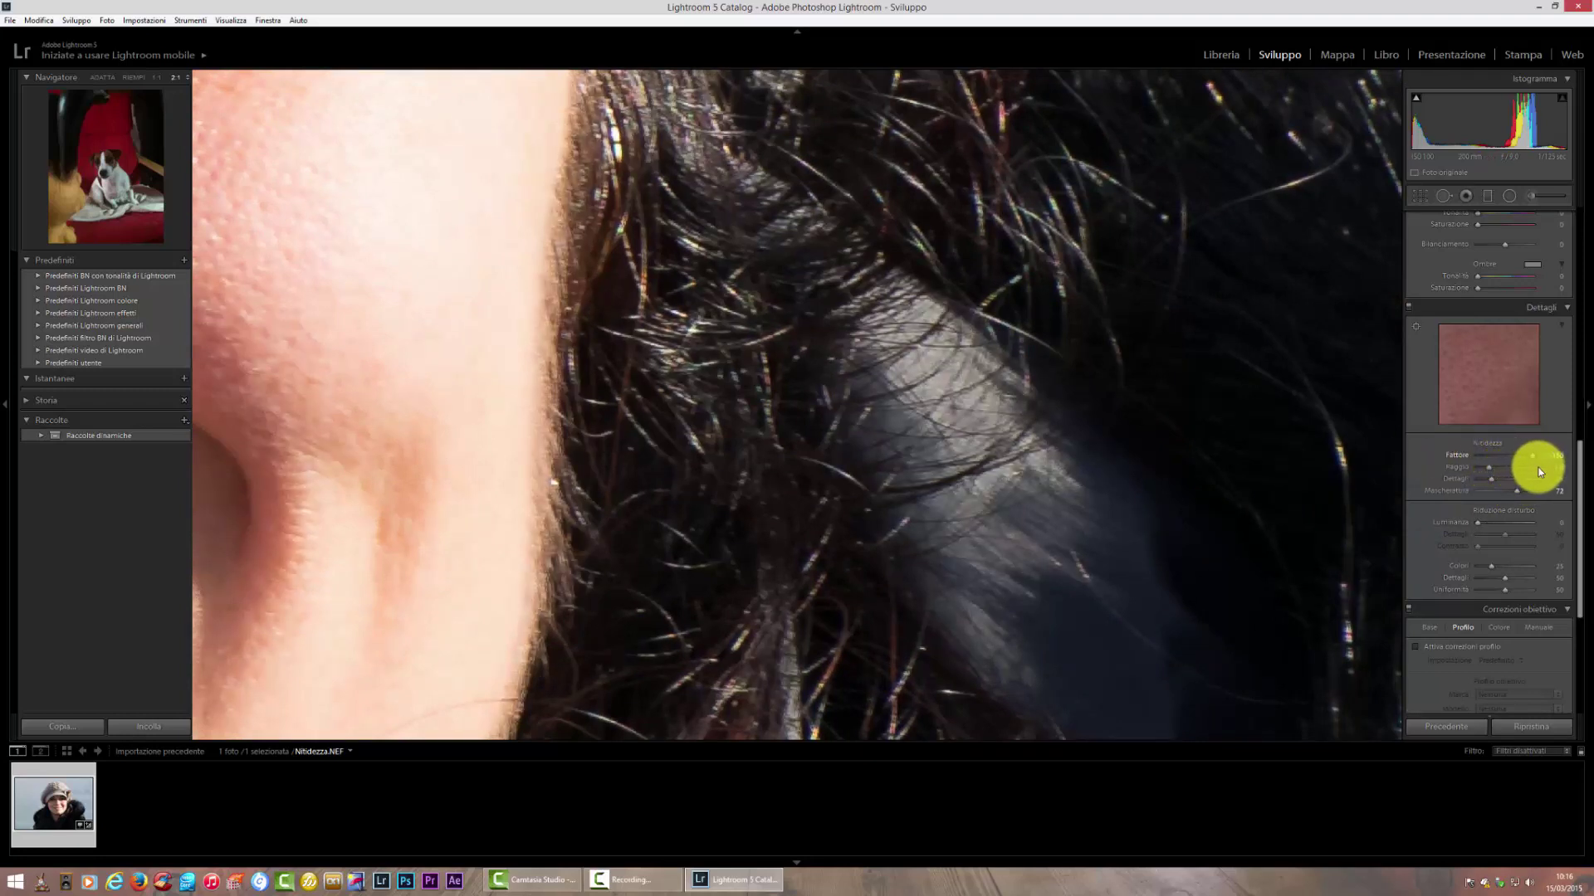
{"action": "mouse_move", "coordinate": [1514, 469]}
{"action": "left_mouse_down"}
{"action": "mouse_move", "coordinate": [1547, 470]}
{"action": "mouse_move", "coordinate": [1465, 474]}
{"action": "mouse_move", "coordinate": [1539, 465]}
{"action": "mouse_move", "coordinate": [1497, 467]}
{"action": "left_mouse_up"}
{"action": "left_click", "coordinate": [994, 314]}
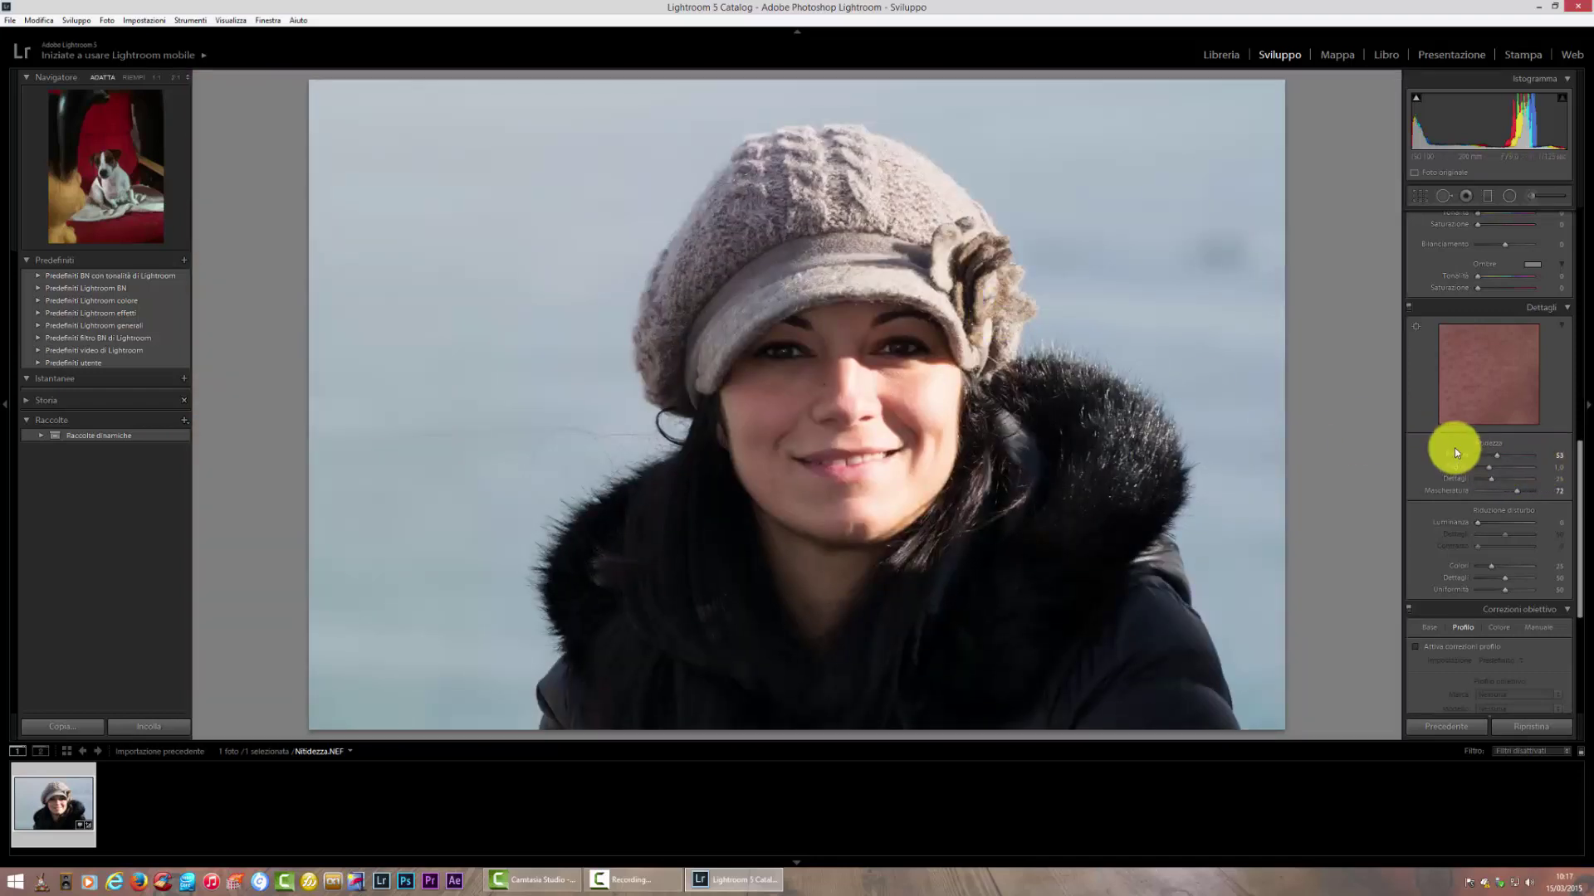
Zoom to 2:1 on the hair and nudge the sharpening Amount up to 58.
{"action": "left_click", "coordinate": [764, 353]}
{"action": "left_click_drag", "start_coordinate": [1023, 572], "coordinate": [1220, 214]}
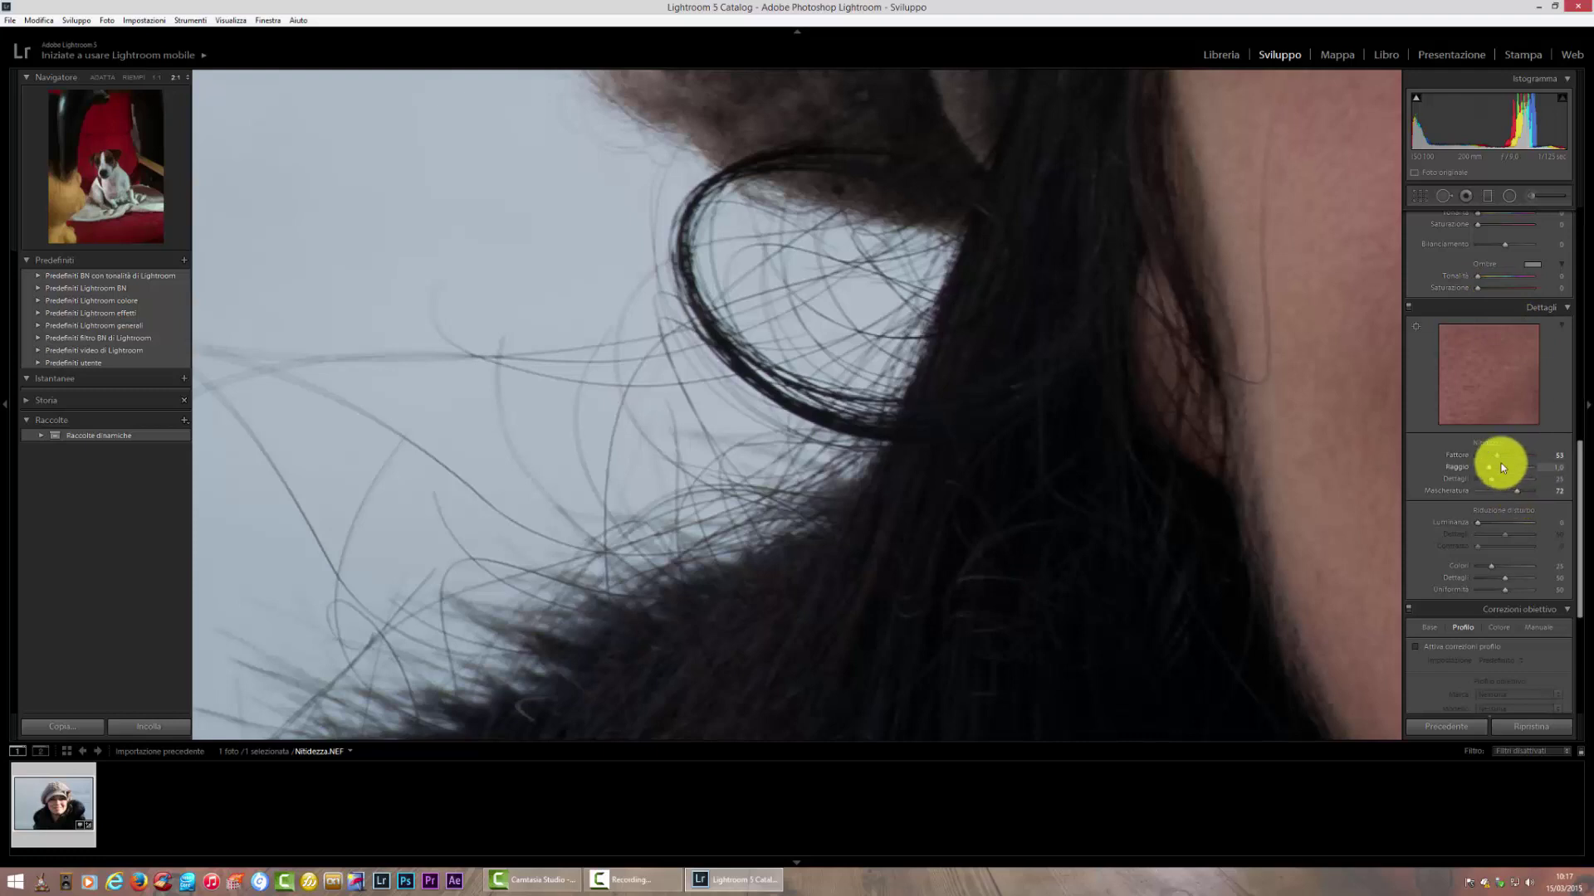
{"action": "left_click_drag", "start_coordinate": [1497, 461], "coordinate": [1496, 461]}
{"action": "left_click_drag", "start_coordinate": [1500, 462], "coordinate": [1505, 458]}
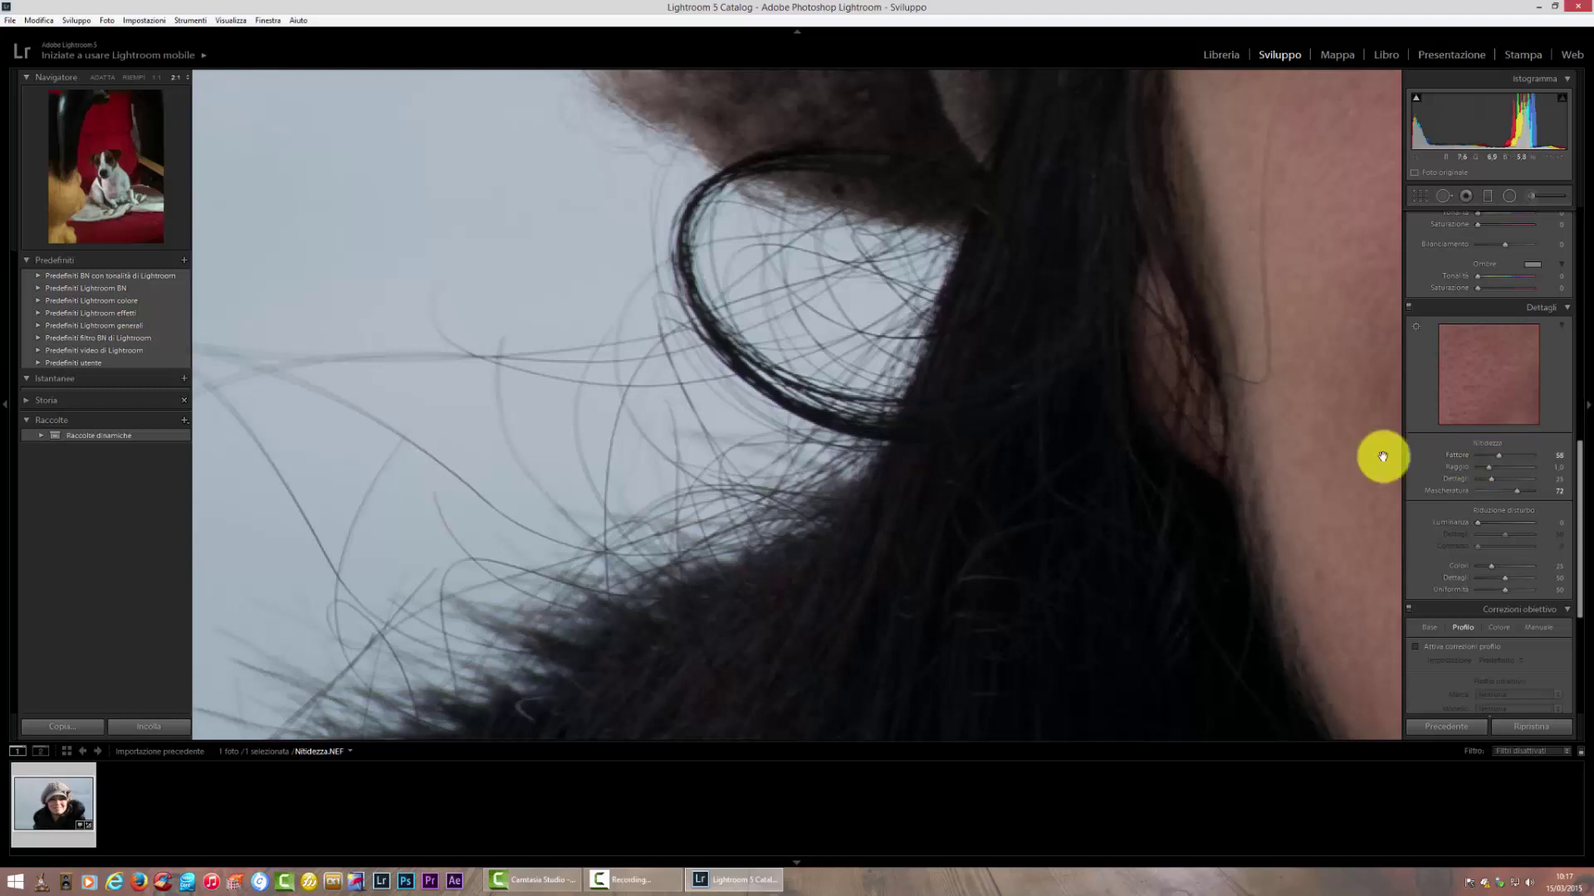
Toggle the Detail adjustments off and on to compare, check the cheek, then view the whole photo.
{"action": "left_click", "coordinate": [1409, 307]}
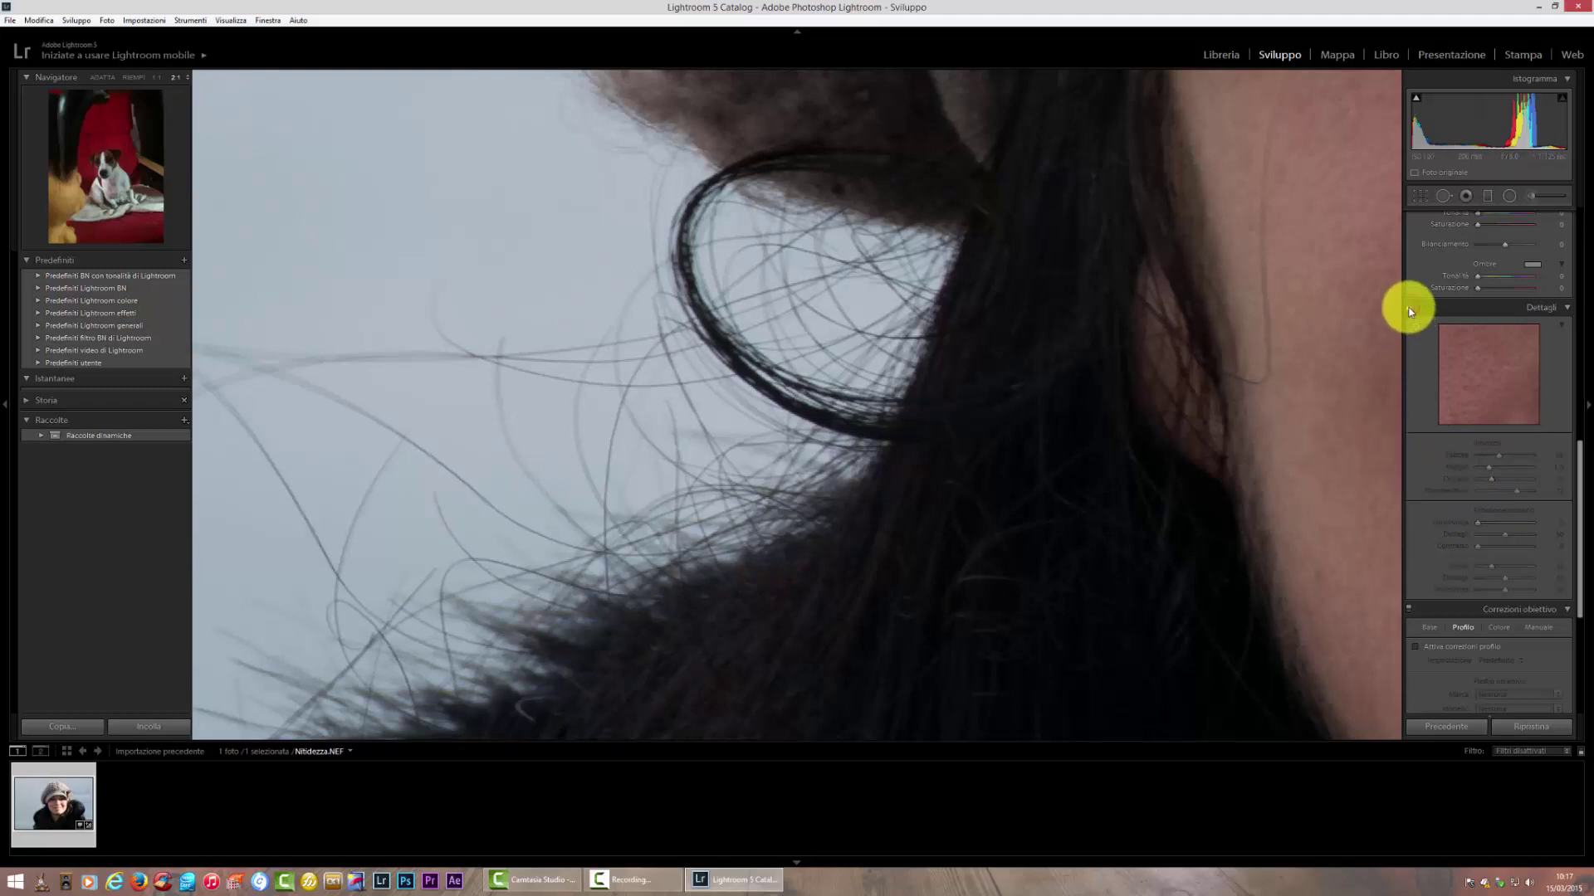
{"action": "left_click", "coordinate": [1409, 309]}
{"action": "left_click_drag", "start_coordinate": [1253, 314], "coordinate": [848, 437]}
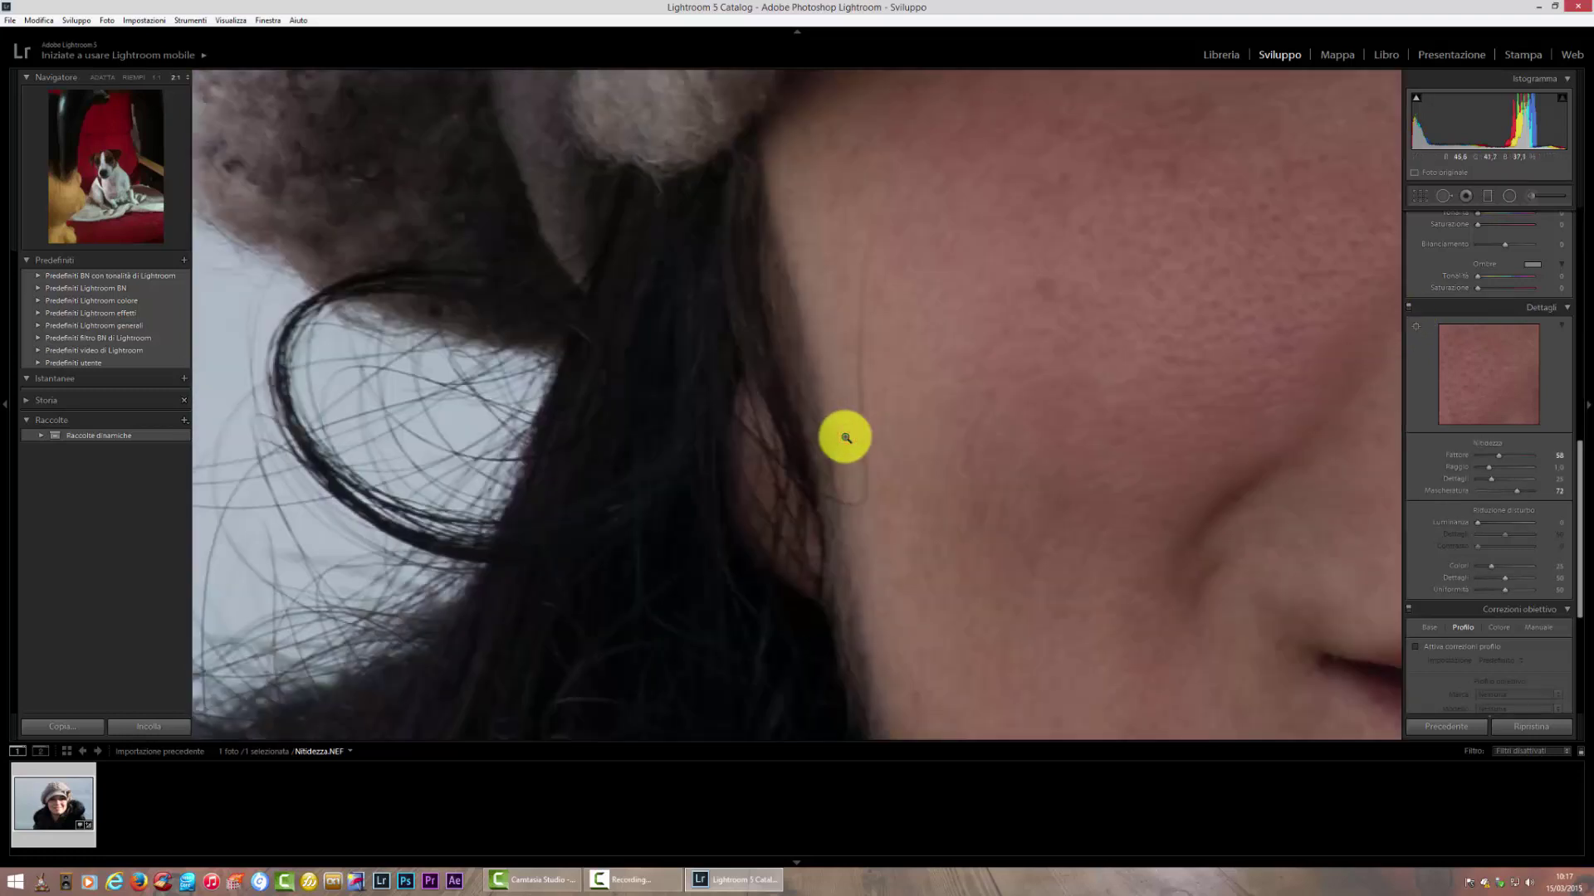
{"action": "left_click", "coordinate": [838, 437]}
{"action": "left_click", "coordinate": [1131, 382]}
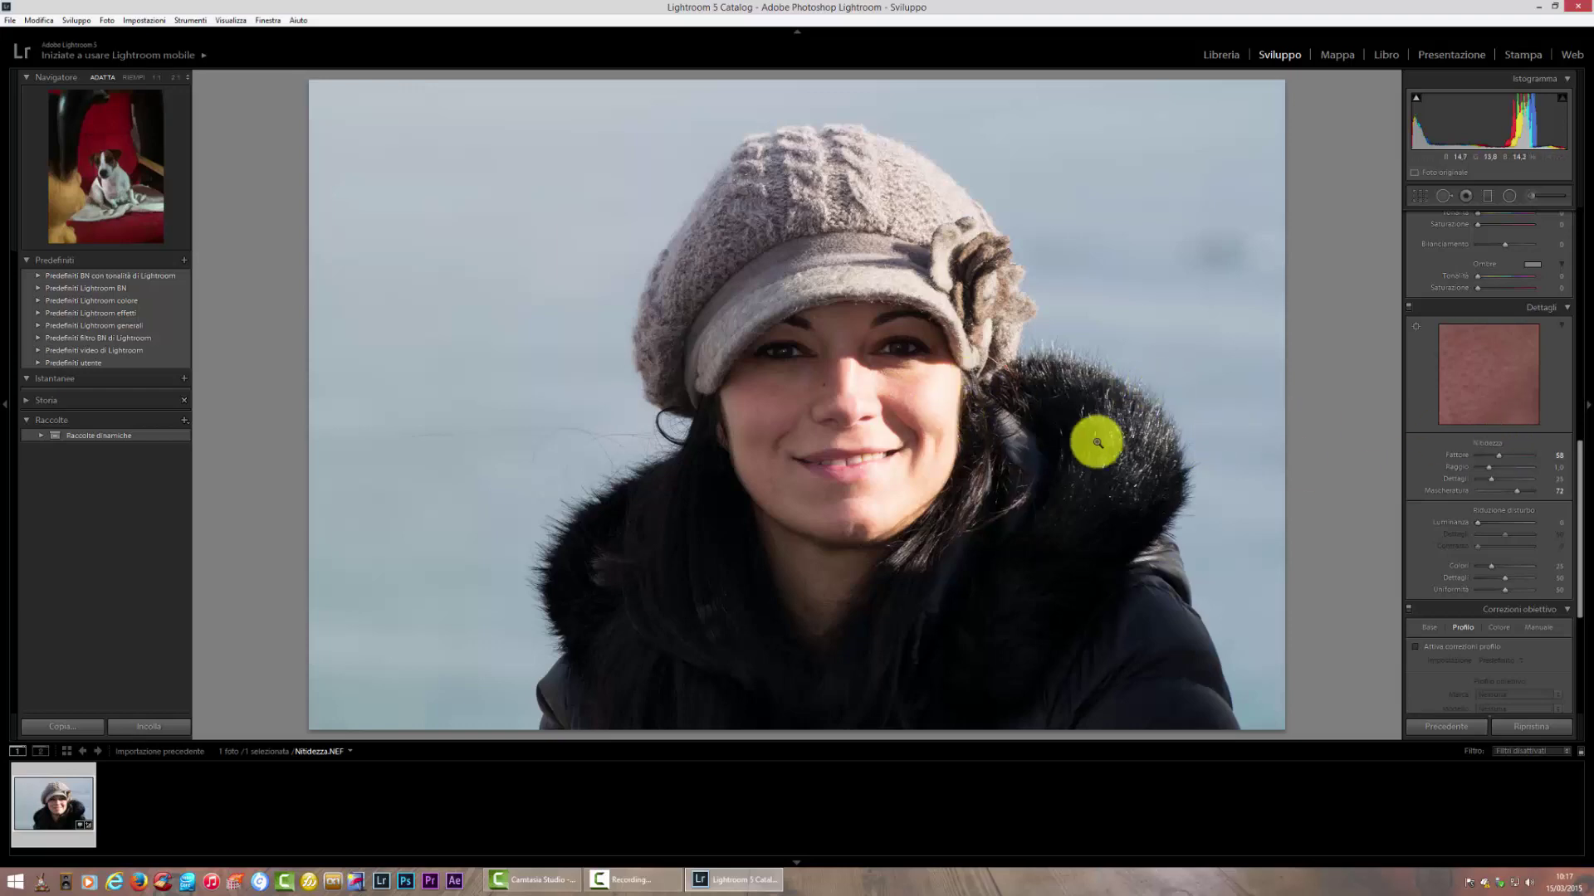
Zoom to 2:1 on the hair and place the Detail panel preview on the hair strands.
{"action": "left_click", "coordinate": [987, 460]}
{"action": "left_click_drag", "start_coordinate": [1015, 599], "coordinate": [1024, 411]}
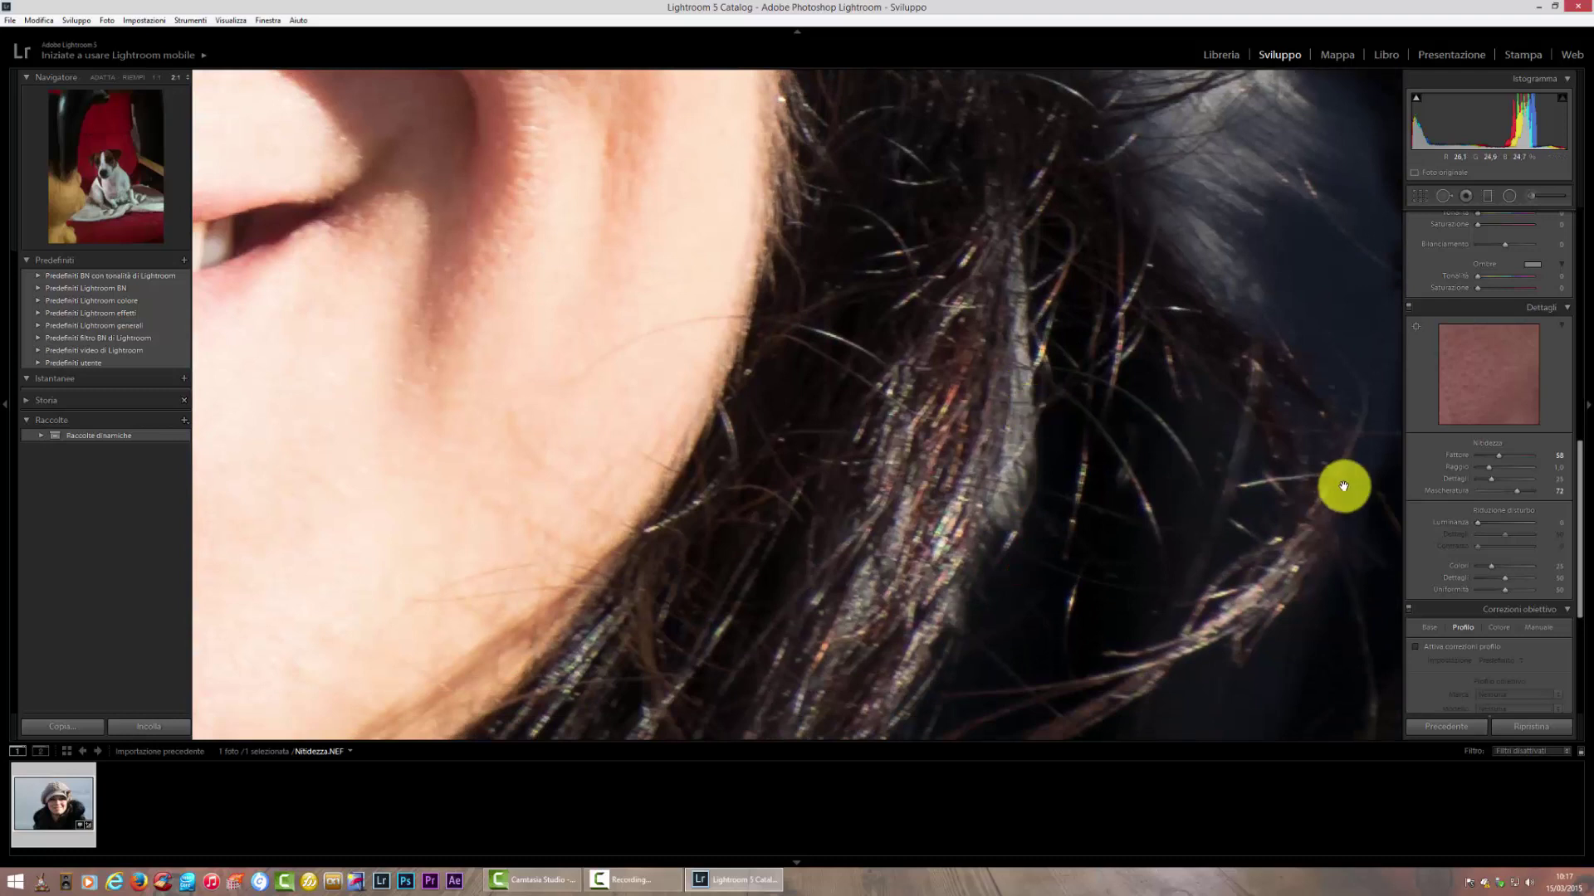
{"action": "left_click", "coordinate": [1484, 377]}
{"action": "mouse_move", "coordinate": [1484, 377]}
{"action": "left_mouse_down"}
{"action": "mouse_move", "coordinate": [1500, 405]}
{"action": "mouse_move", "coordinate": [1466, 383]}
{"action": "mouse_move", "coordinate": [1507, 537]}
{"action": "left_mouse_up"}
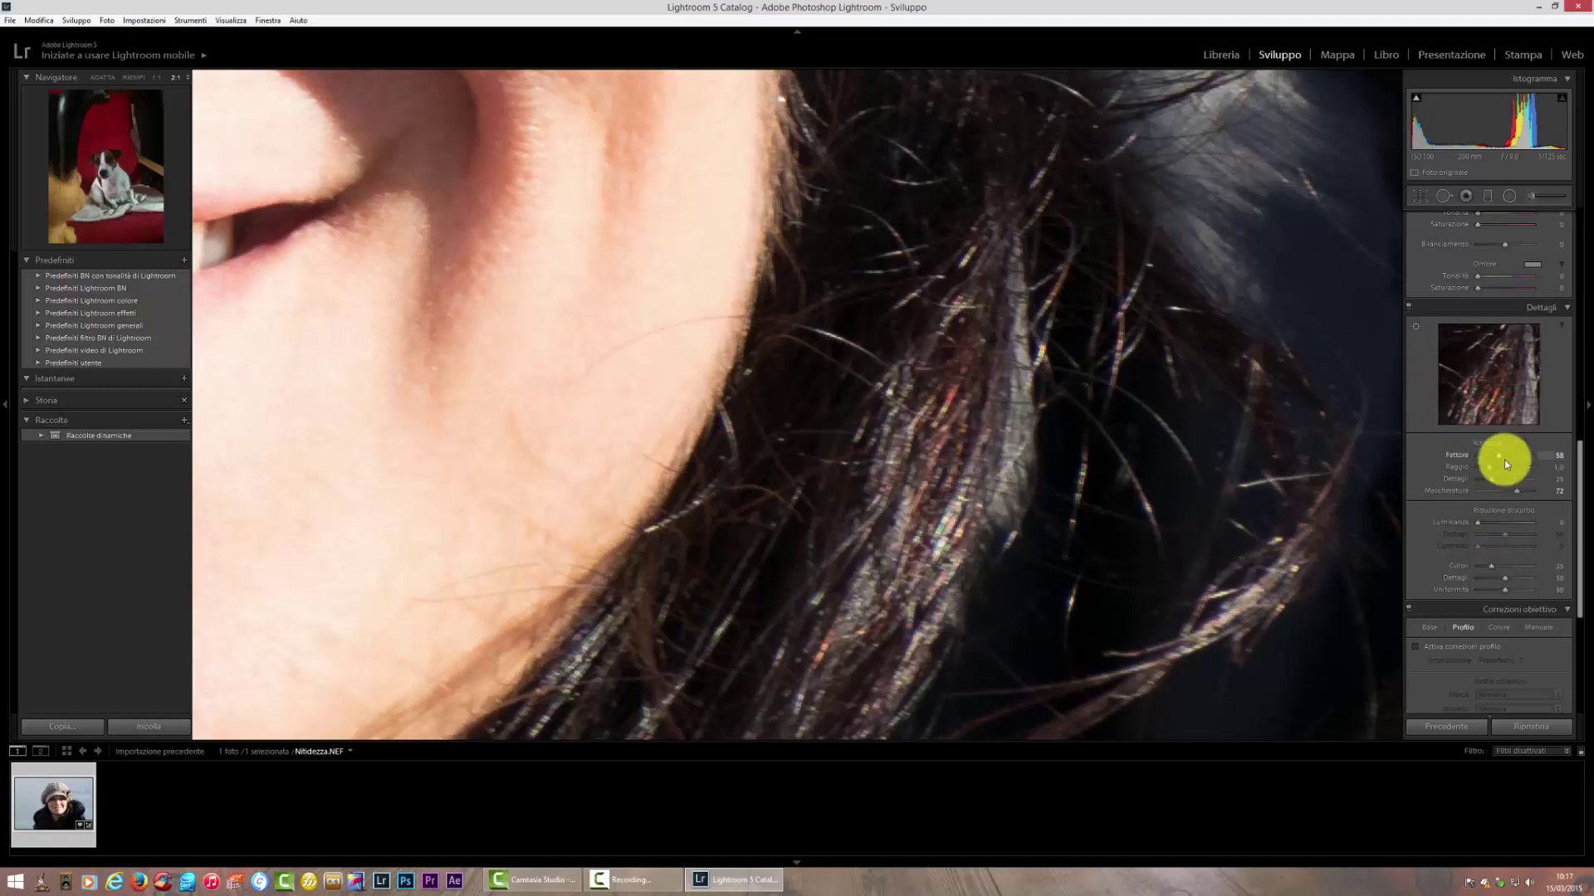
Experiment with sharpening Radius and Amount values, finishing with Radius at its maximum 3.0.
{"action": "left_click_drag", "start_coordinate": [1489, 467], "coordinate": [1563, 476]}
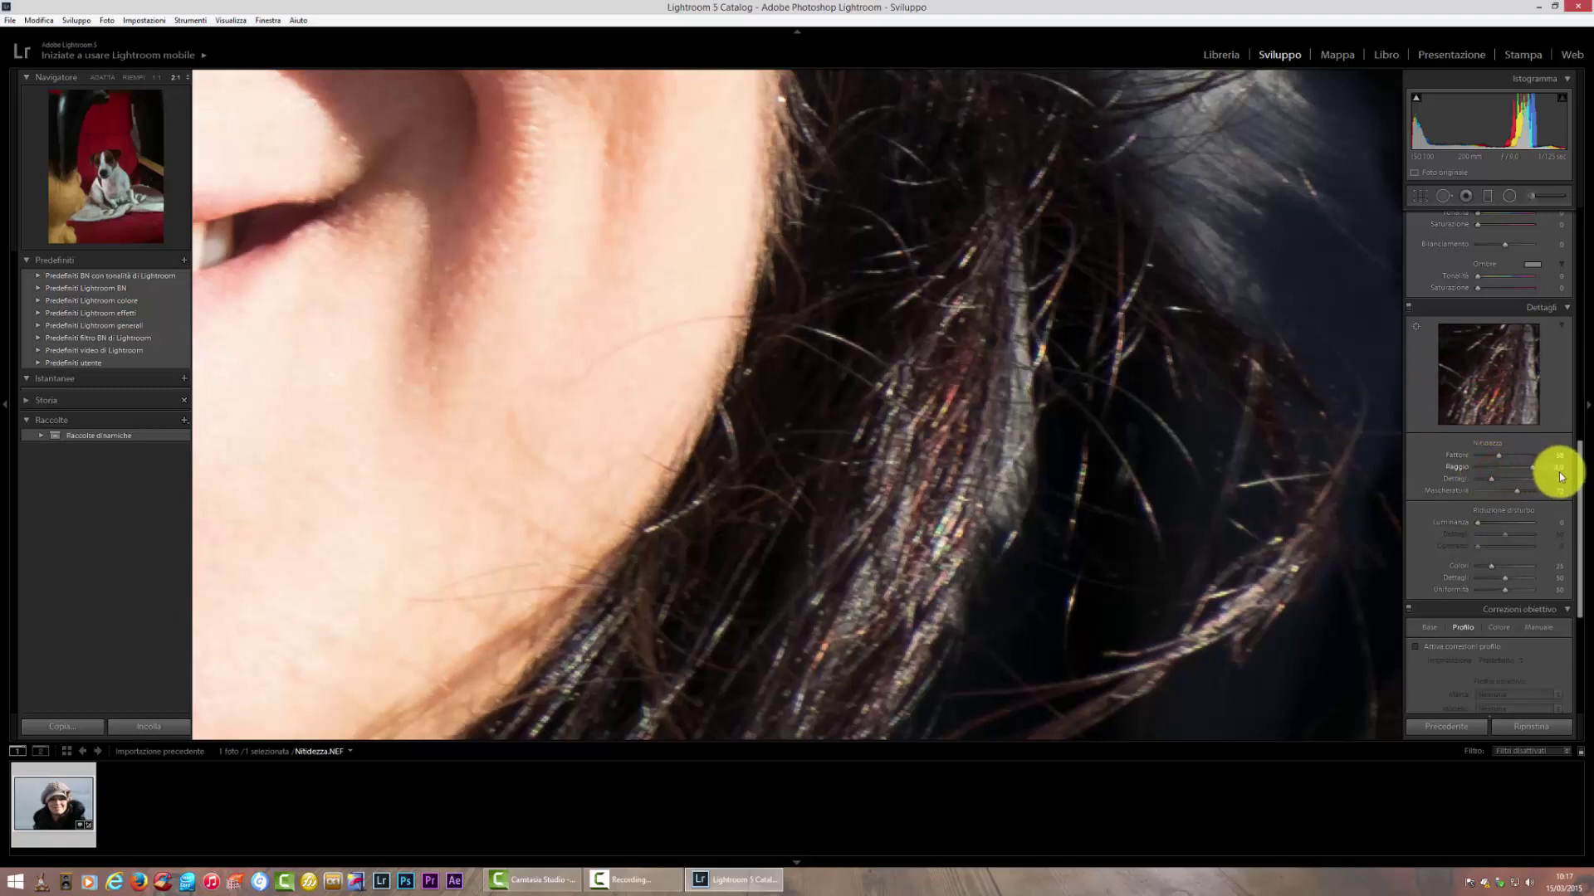
{"action": "left_click_drag", "start_coordinate": [1562, 477], "coordinate": [1476, 473]}
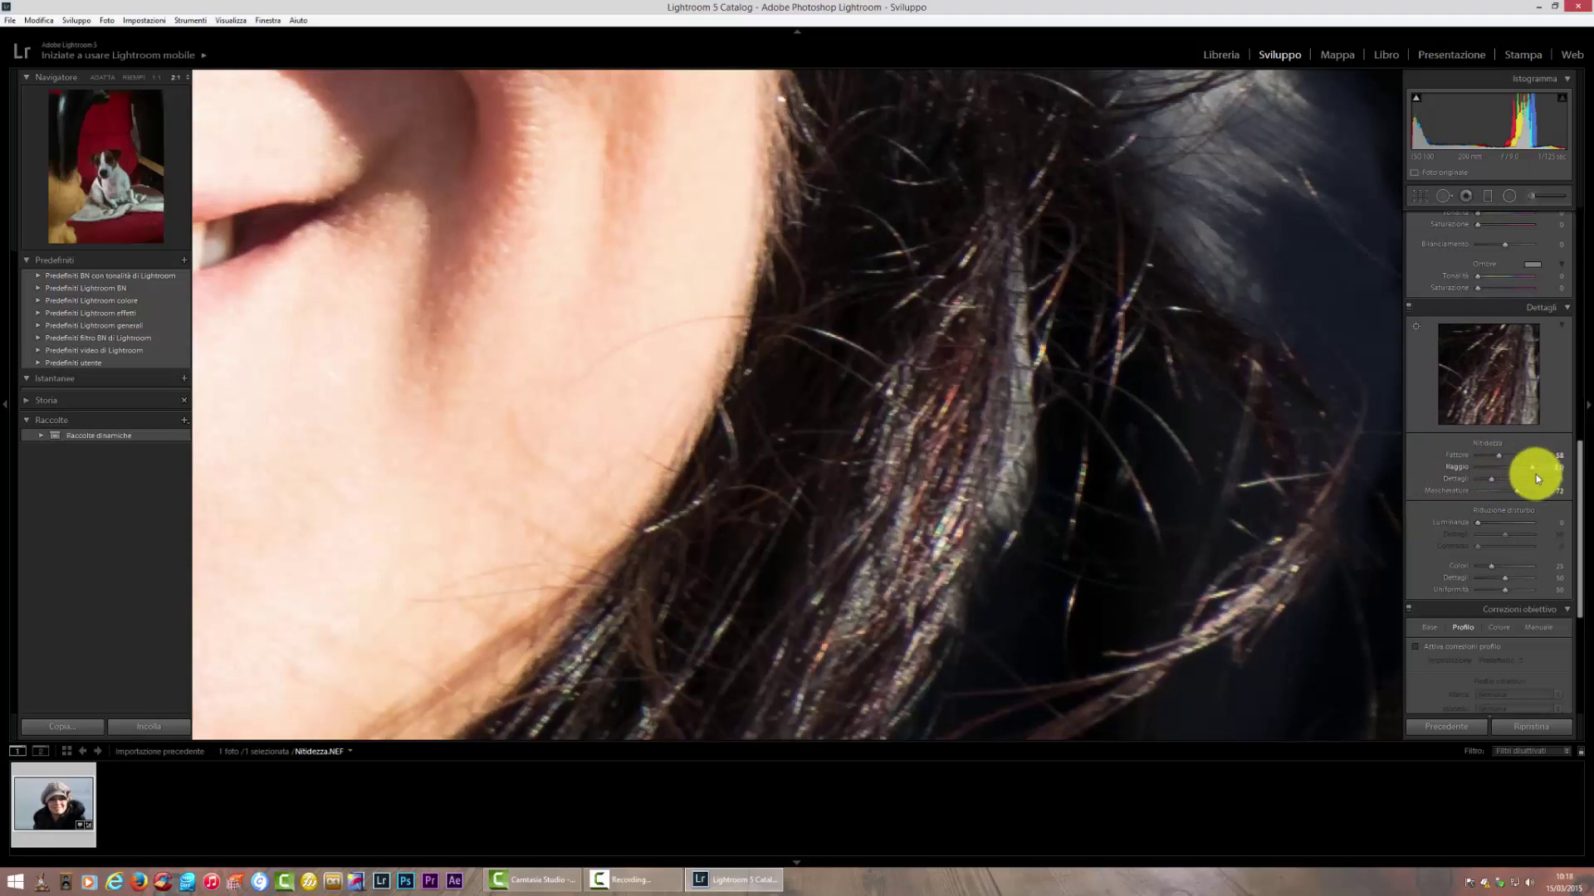
{"action": "left_click_drag", "start_coordinate": [1531, 478], "coordinate": [1501, 473]}
{"action": "left_click_drag", "start_coordinate": [1507, 457], "coordinate": [1508, 466]}
{"action": "left_click", "coordinate": [1533, 470]}
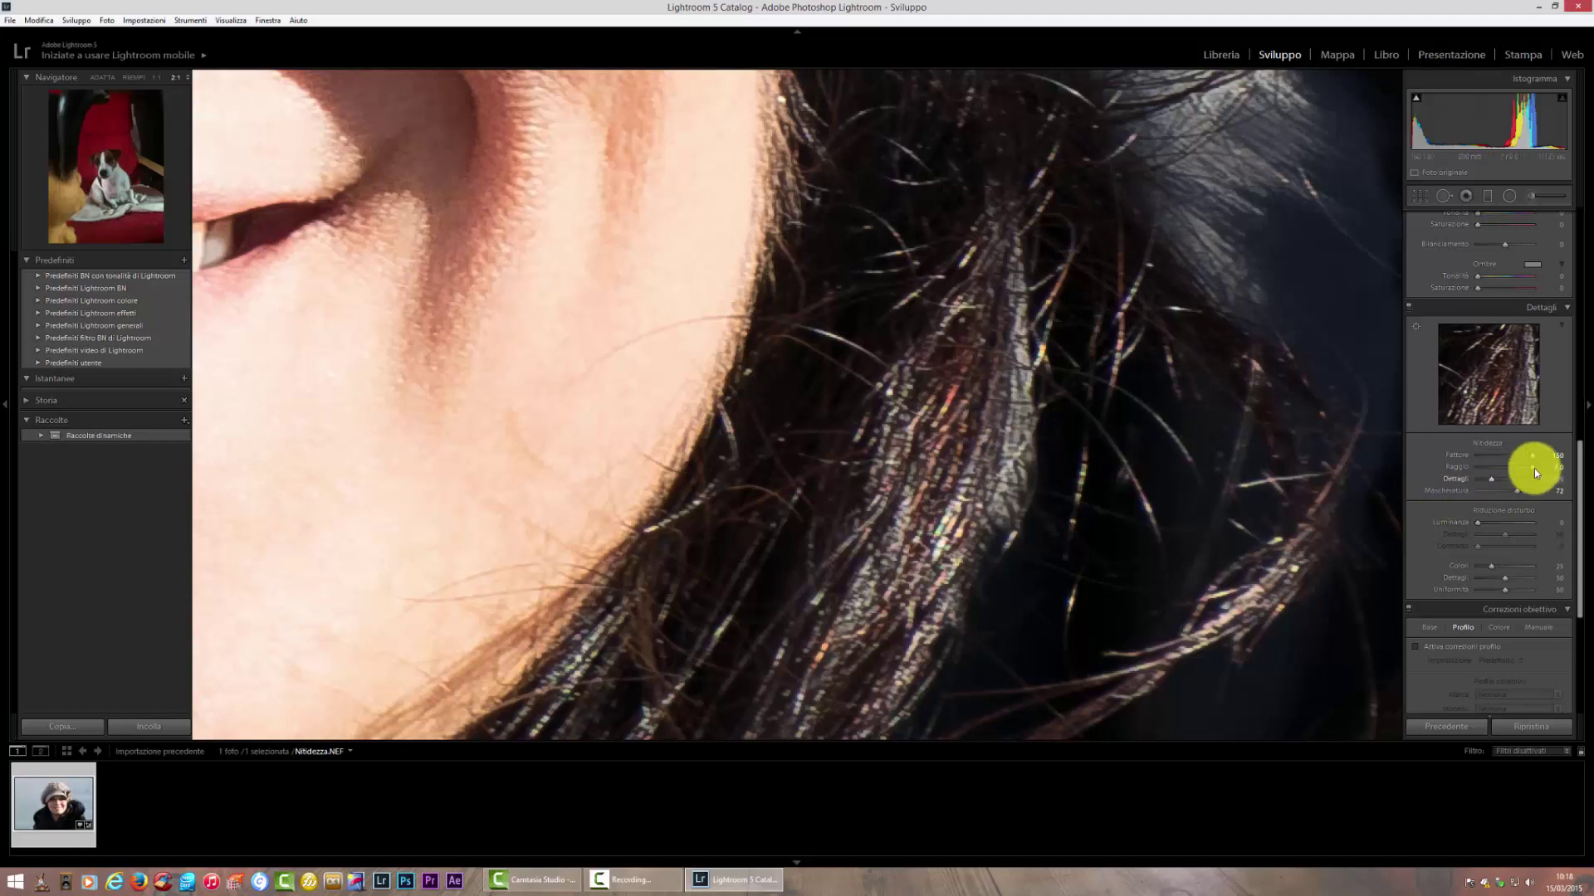
Set sharpening Radius to 1.1 and Detail to 24 after testing Detail at 100.
{"action": "left_click_drag", "start_coordinate": [1492, 470], "coordinate": [1470, 470]}
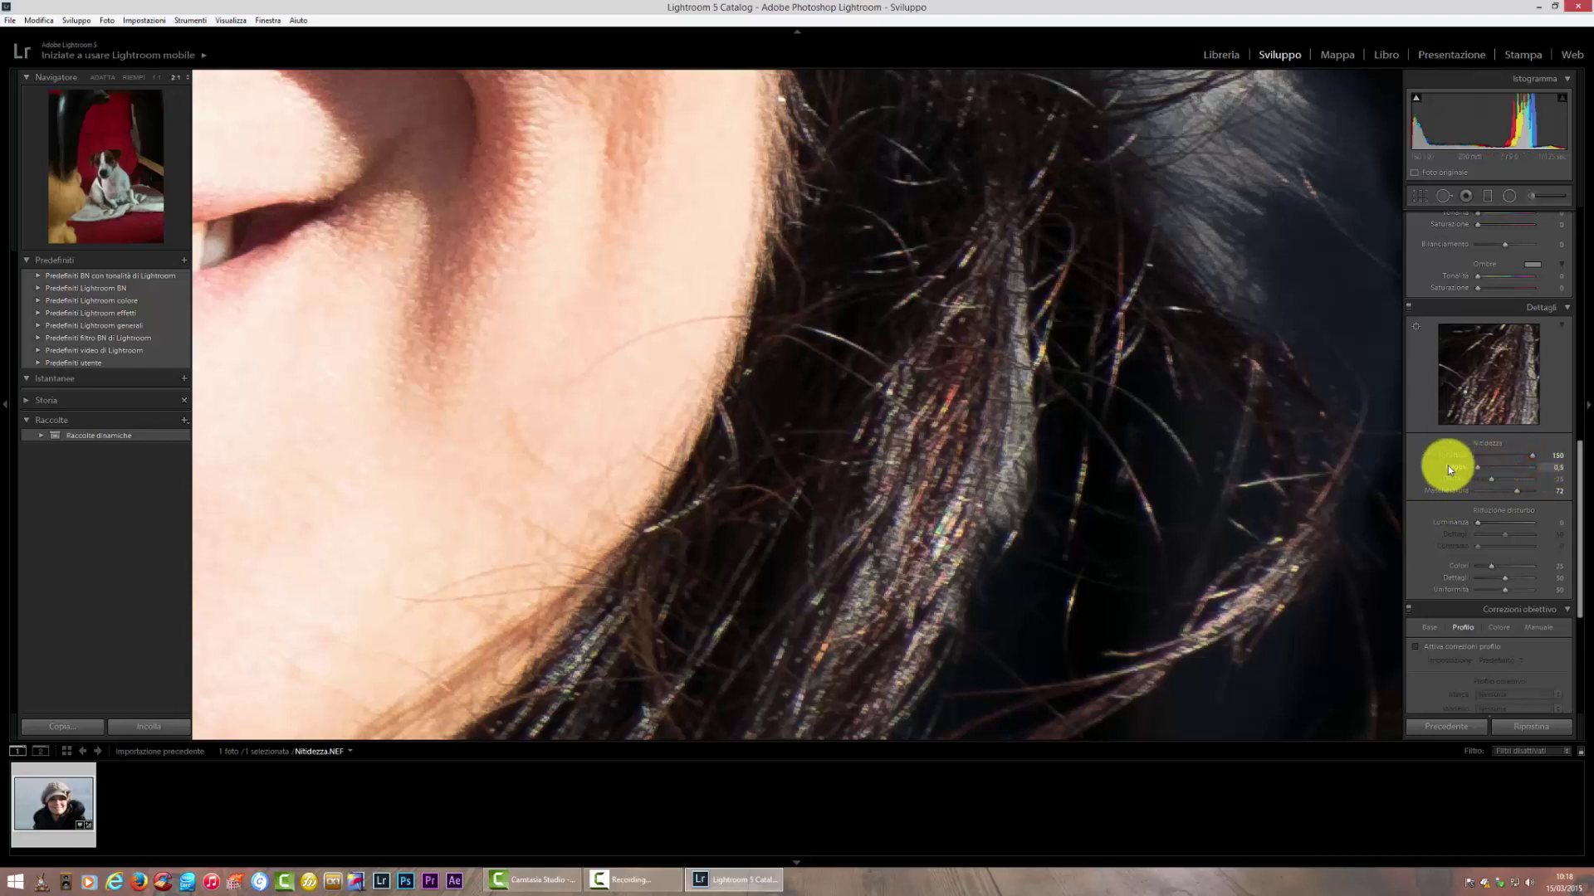
{"action": "left_click", "coordinate": [1489, 470]}
{"action": "left_click", "coordinate": [1489, 470]}
{"action": "mouse_move", "coordinate": [1492, 479]}
{"action": "left_mouse_down"}
{"action": "mouse_move", "coordinate": [1587, 486]}
{"action": "mouse_move", "coordinate": [1426, 490]}
{"action": "mouse_move", "coordinate": [1512, 486]}
{"action": "left_mouse_up"}
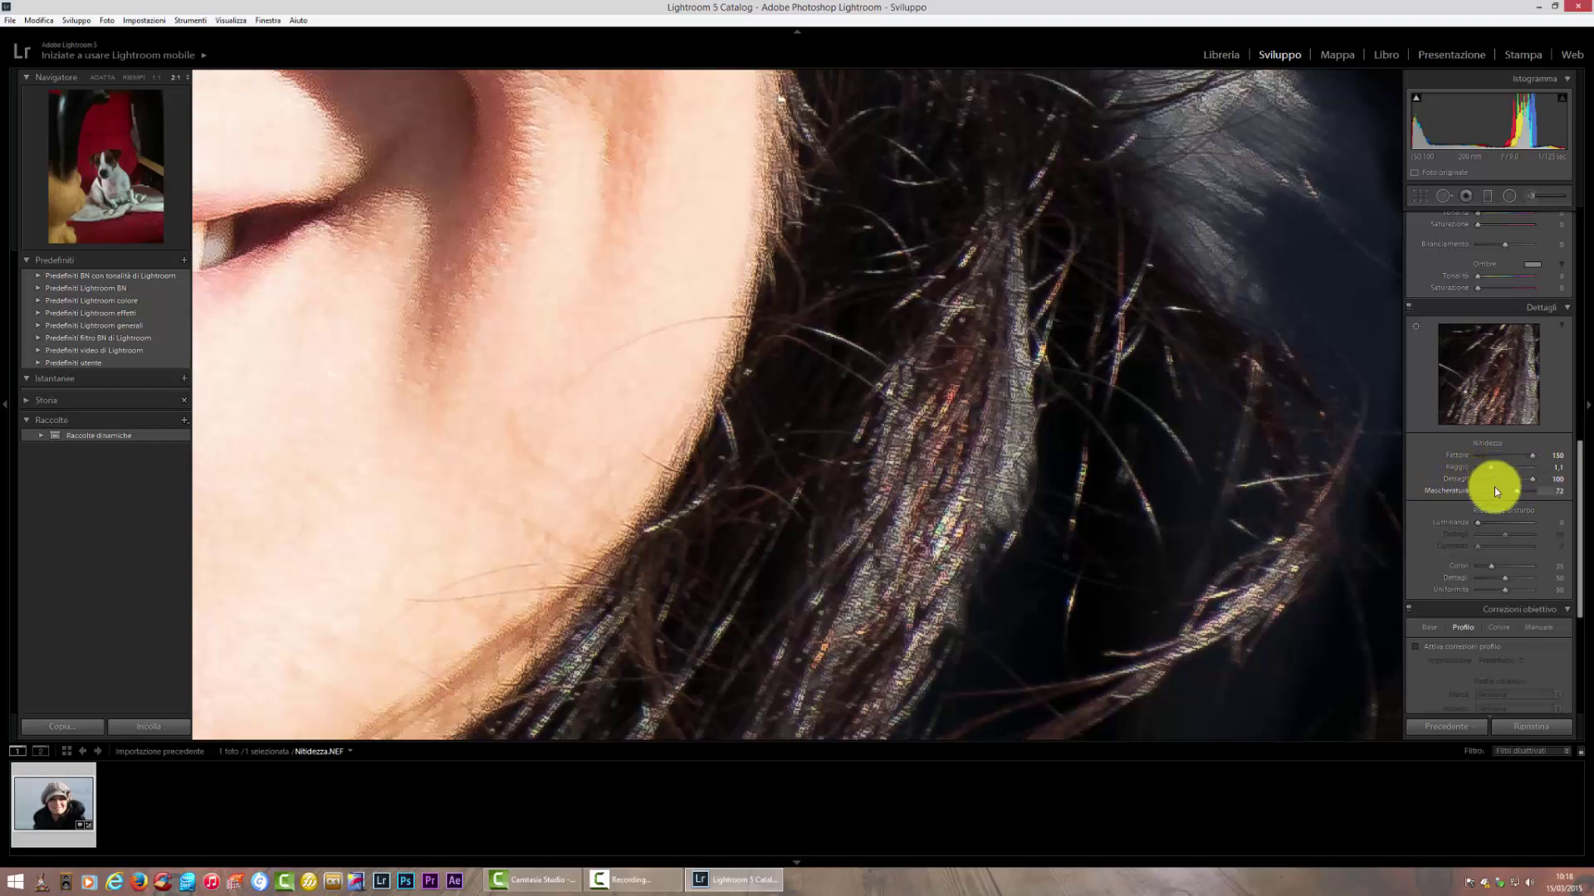
{"action": "left_click", "coordinate": [1494, 481]}
{"action": "left_click_drag", "start_coordinate": [1492, 484], "coordinate": [1491, 479]}
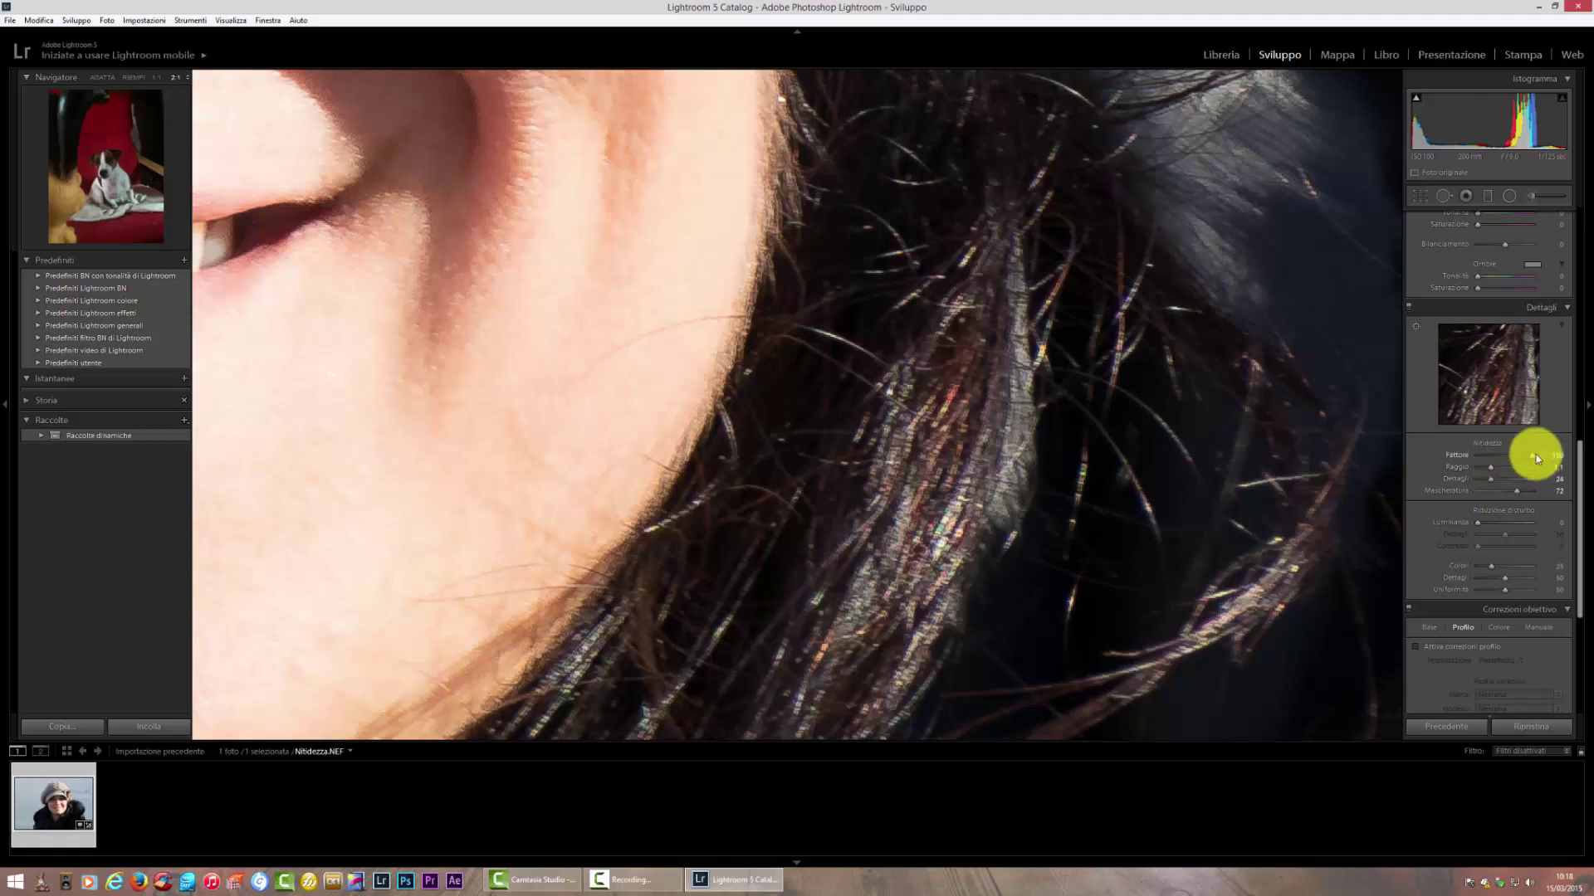
Reduce the sharpening Amount to 39 and return to the whole-photo view.
{"action": "left_click_drag", "start_coordinate": [1499, 463], "coordinate": [1493, 461]}
{"action": "scroll", "coordinate": [1569, 502], "scroll_direction": "up", "scroll_amount": 1}
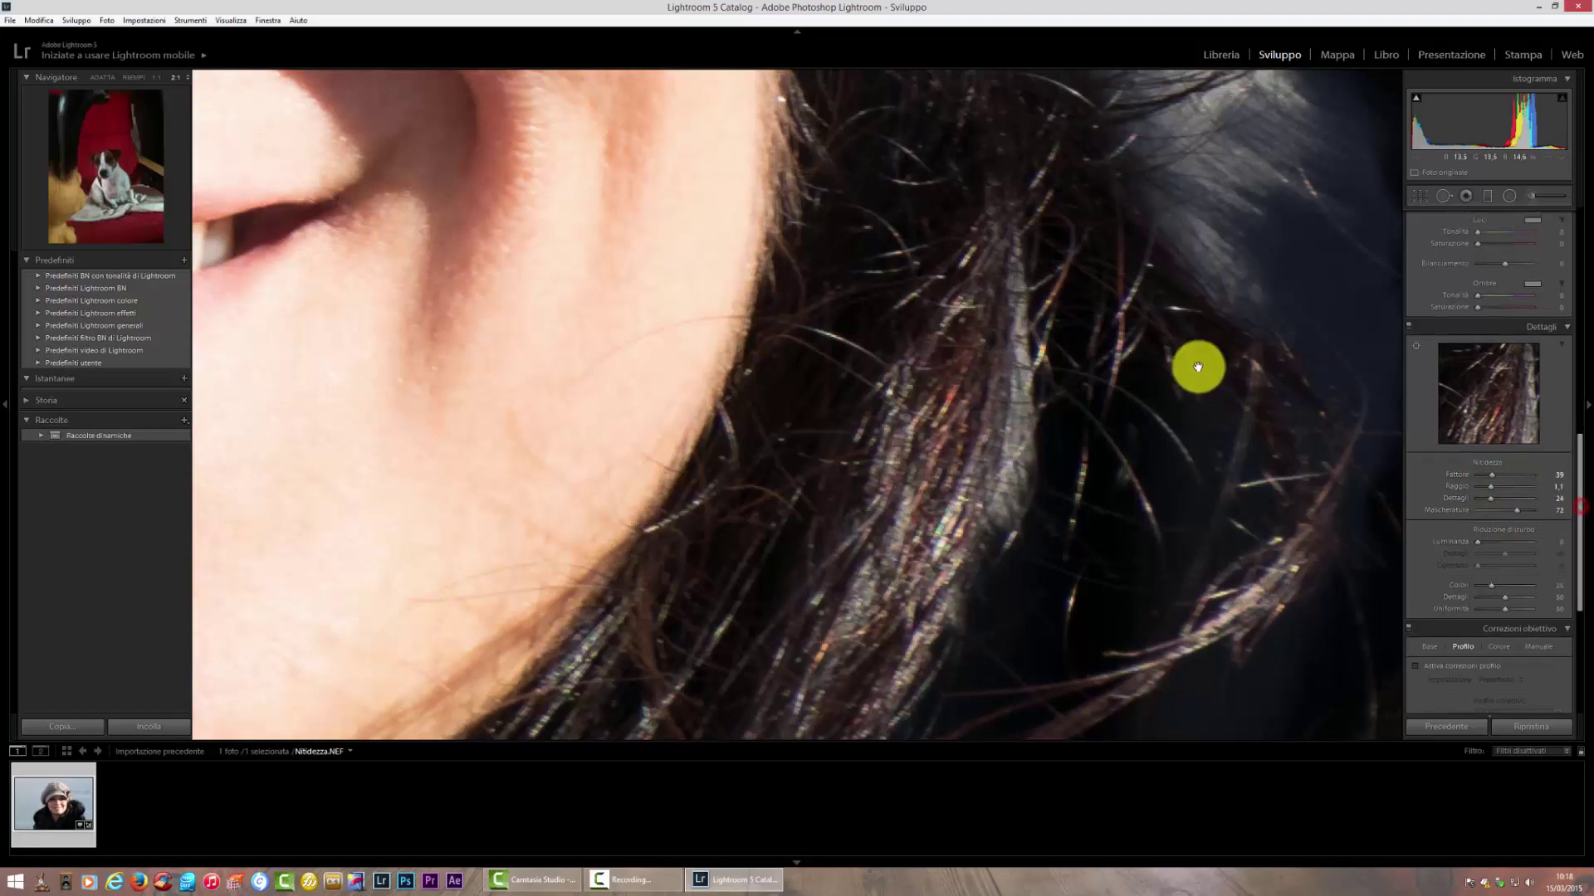
{"action": "left_click", "coordinate": [1196, 368]}
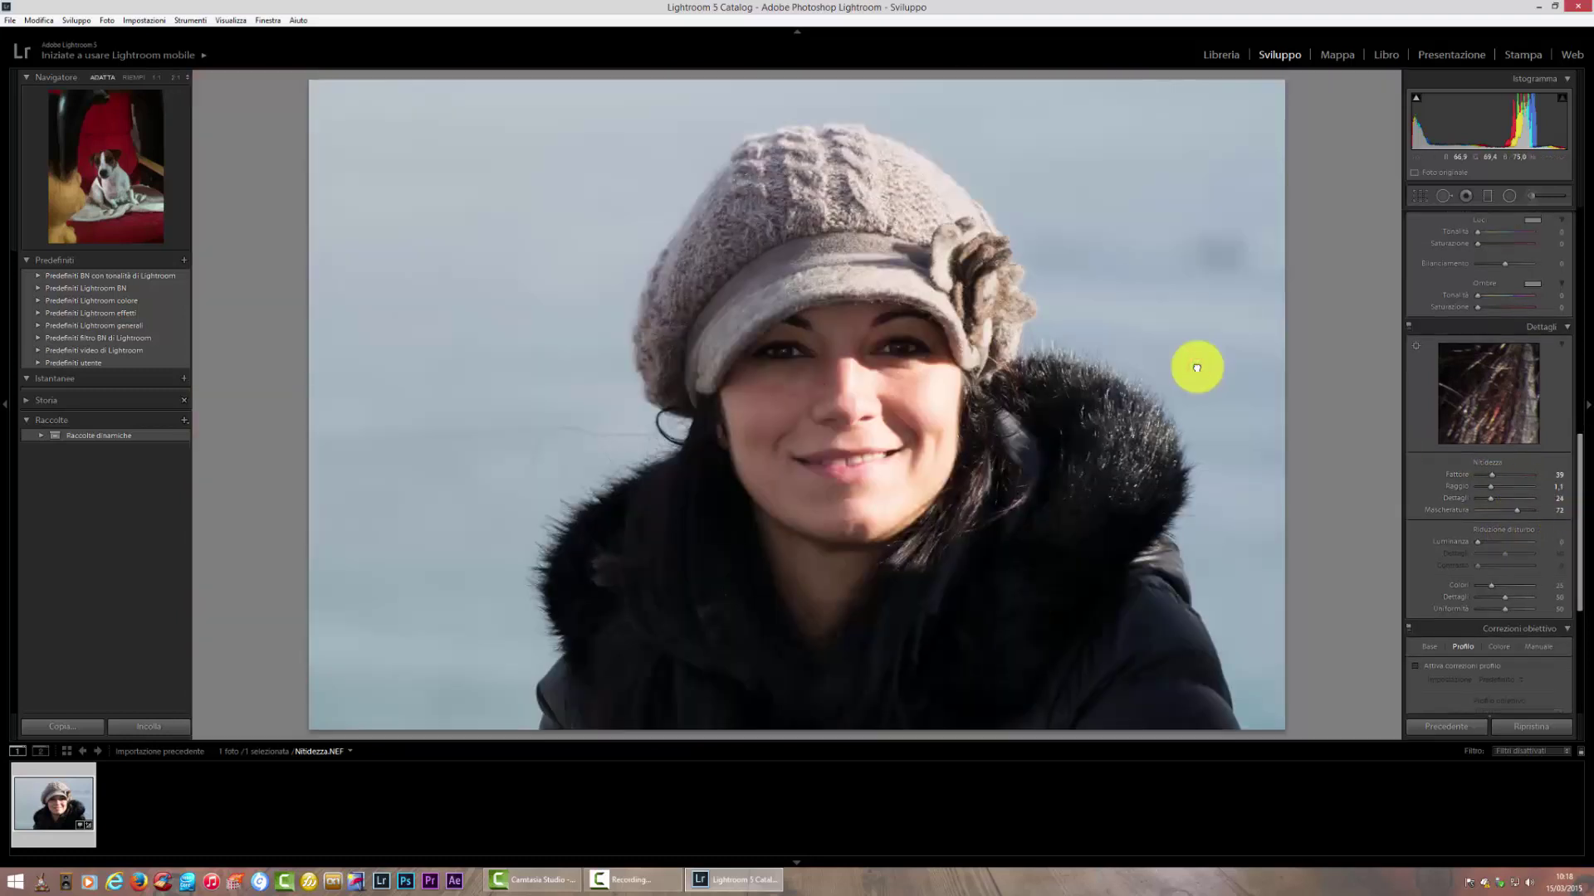